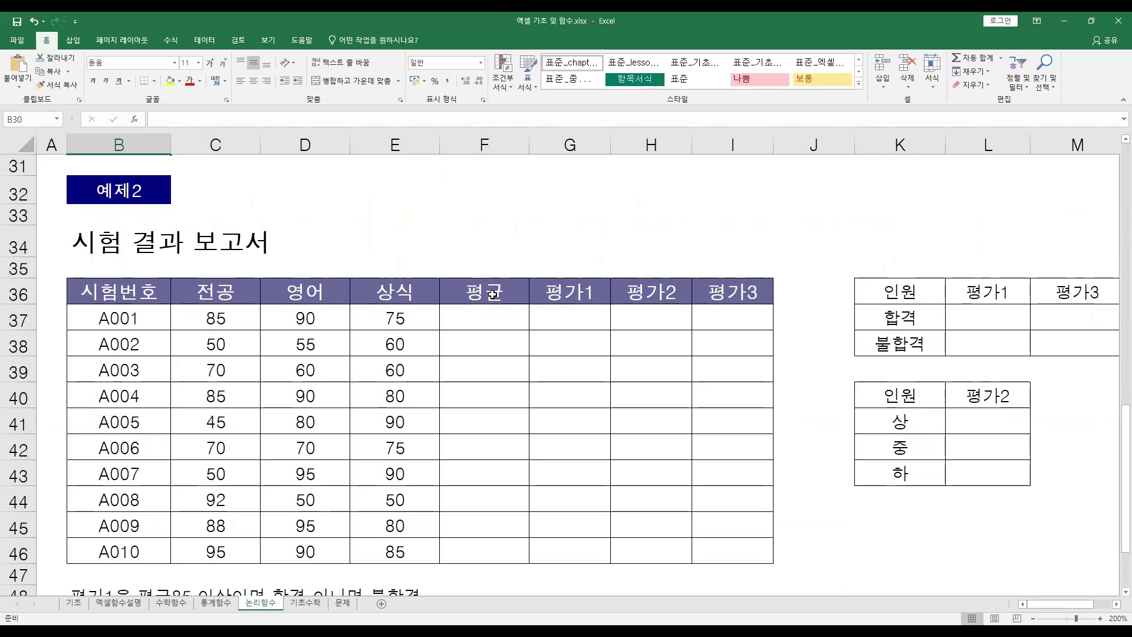
Calculate the 평균 for A001 in F37 with =AVERAGE(C37:E37) and fill the formula down to F46
{"action": "scroll", "coordinate": [454, 263], "scroll_direction": "down", "scroll_amount": 1}
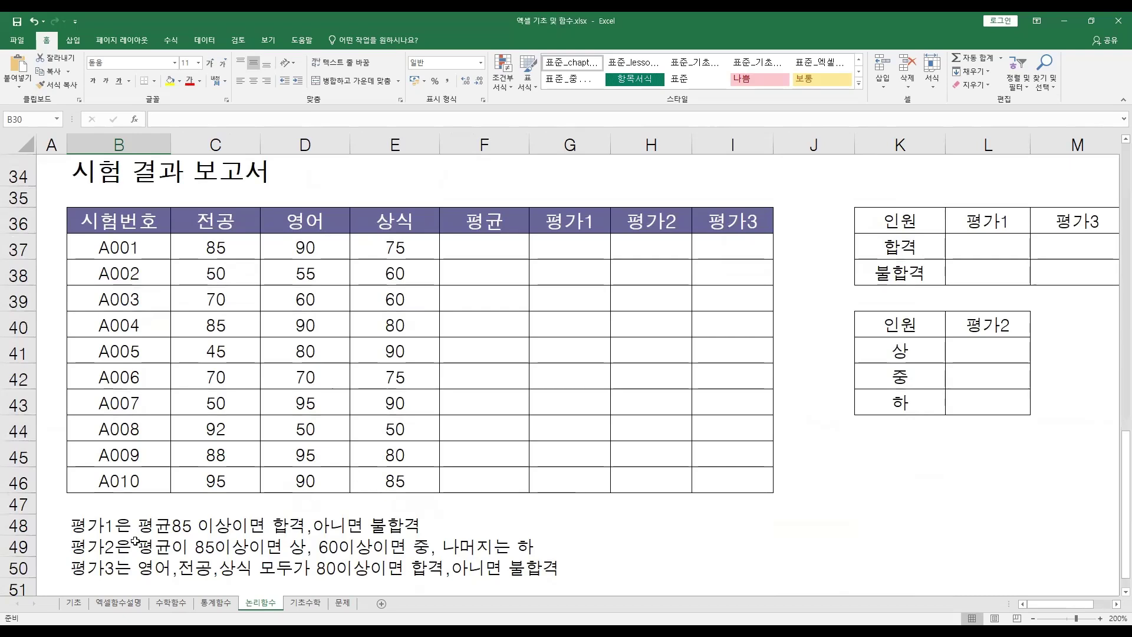
{"action": "left_click_drag", "start_coordinate": [112, 526], "coordinate": [118, 566]}
{"action": "left_click", "coordinate": [316, 563]}
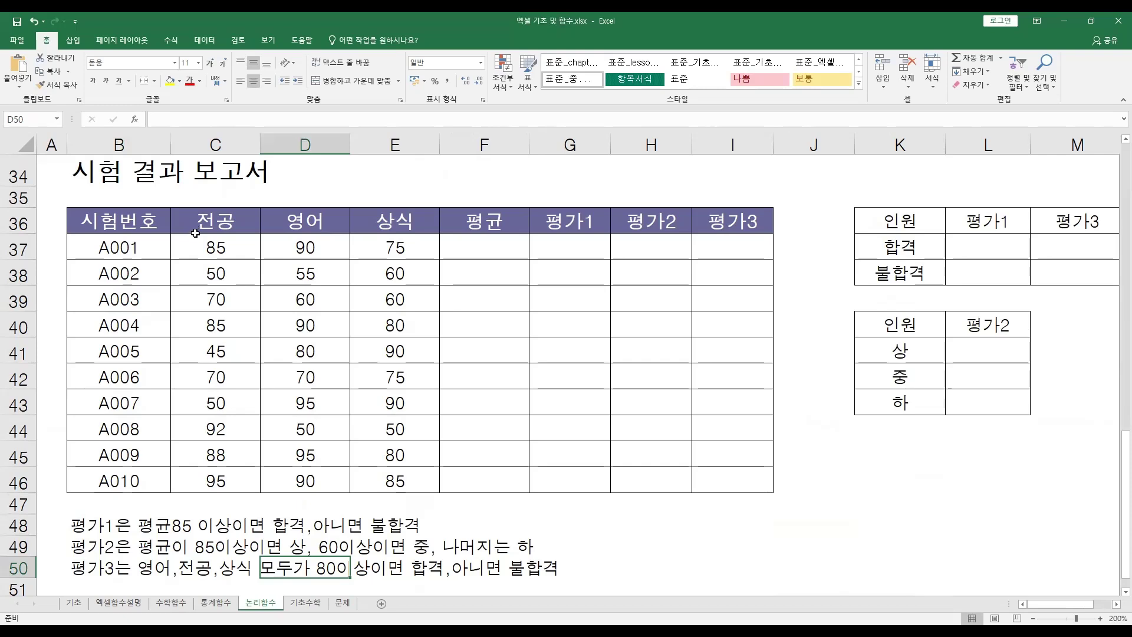
{"action": "left_click_drag", "start_coordinate": [514, 231], "coordinate": [524, 484]}
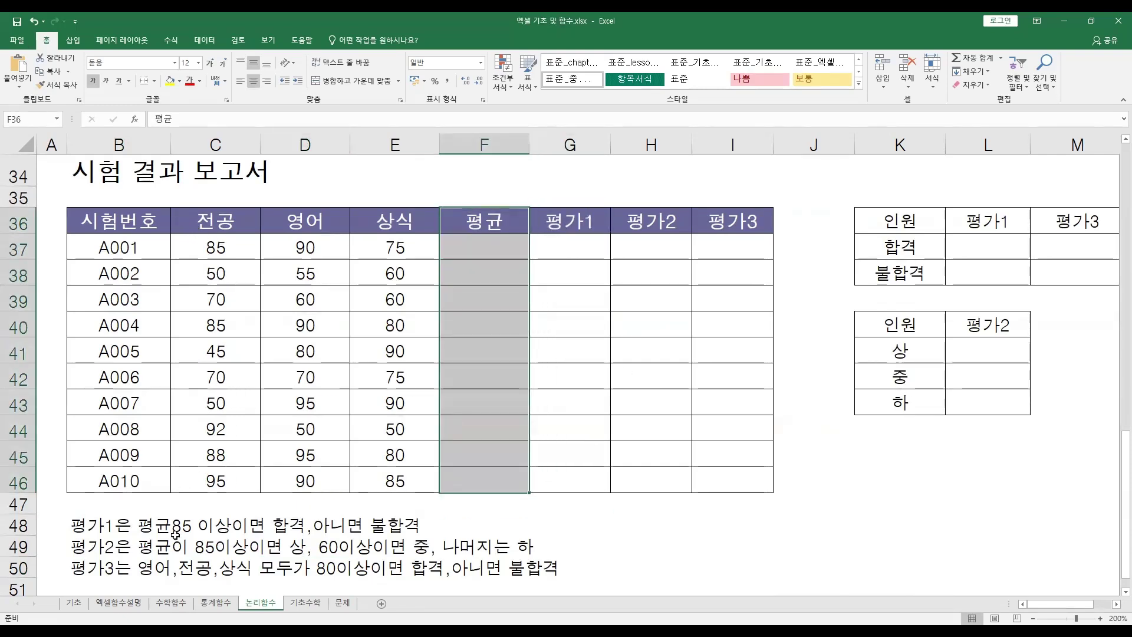
{"action": "left_click", "coordinate": [482, 253]}
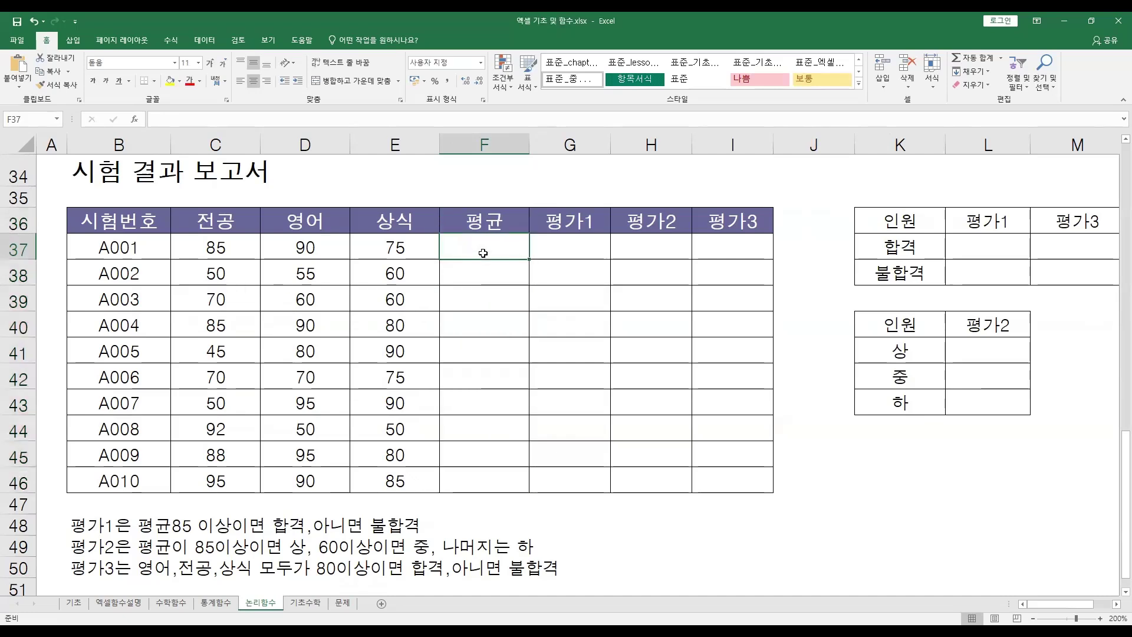
{"action": "type", "text": "="}
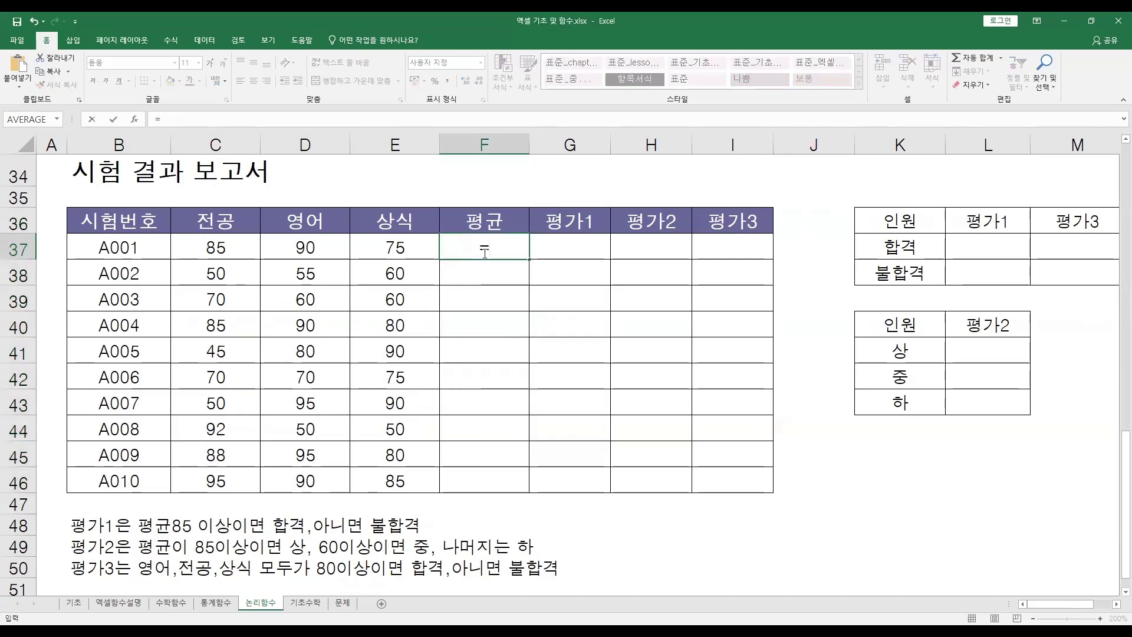
{"action": "type", "text": "ave"}
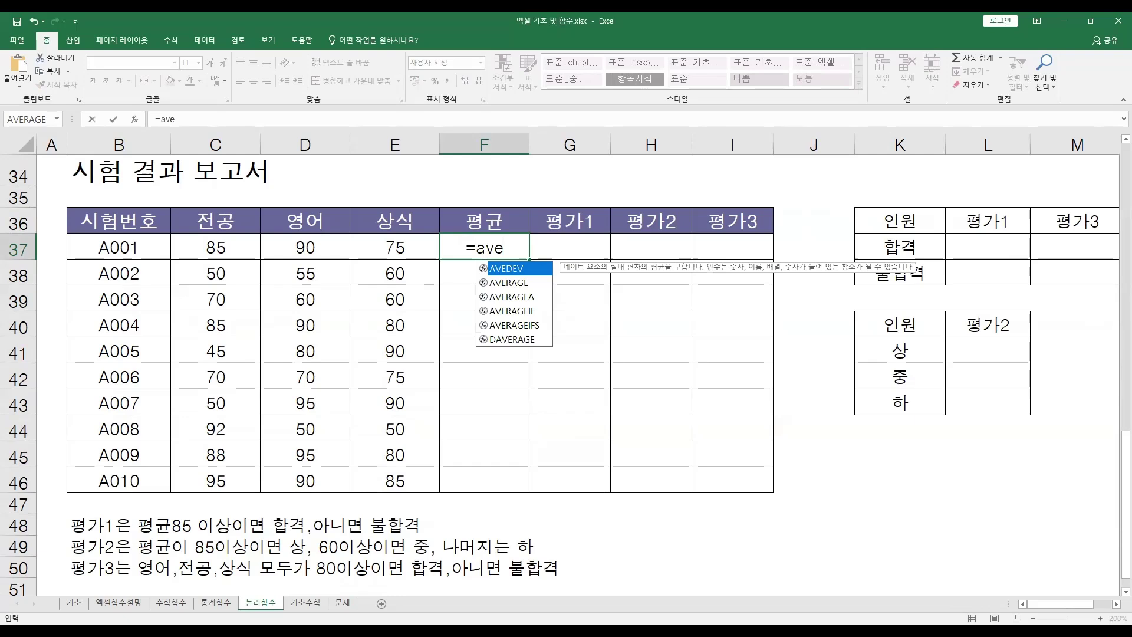
{"action": "type", "text": "r"}
{"action": "key", "text": "Tab"}
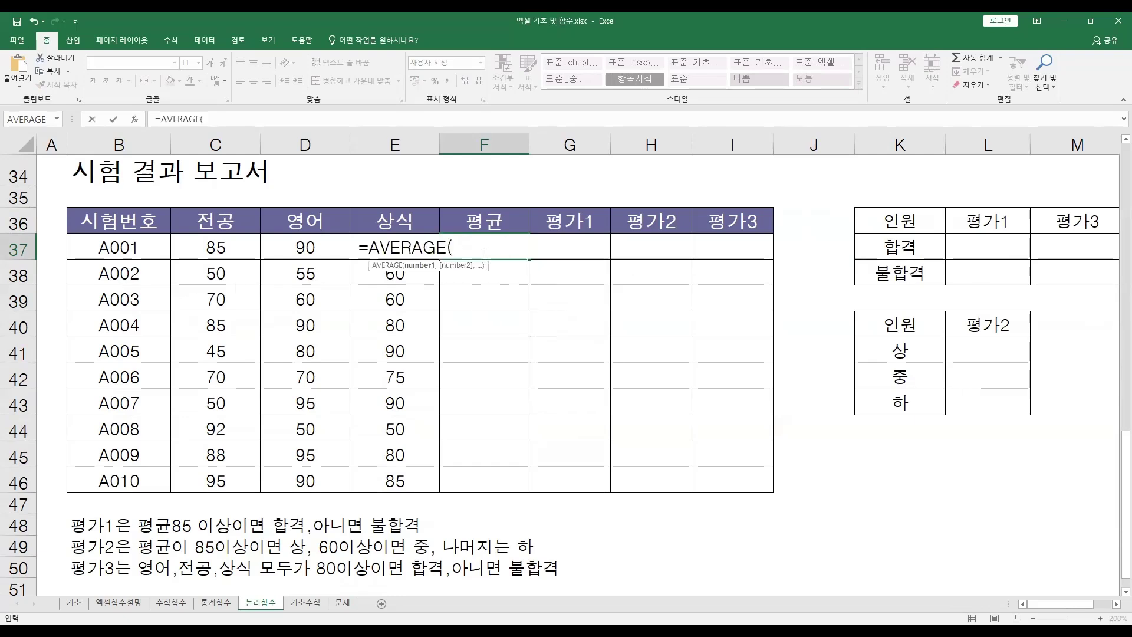
{"action": "left_click_drag", "start_coordinate": [216, 248], "coordinate": [395, 248]}
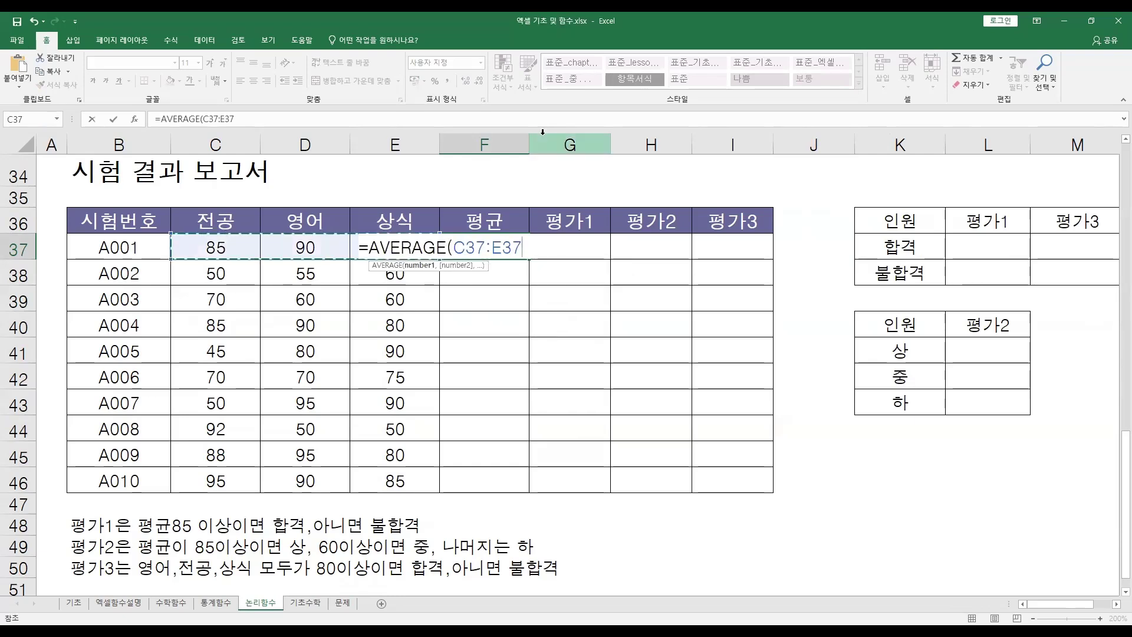
{"action": "key", "text": "Return"}
{"action": "left_click", "coordinate": [518, 252]}
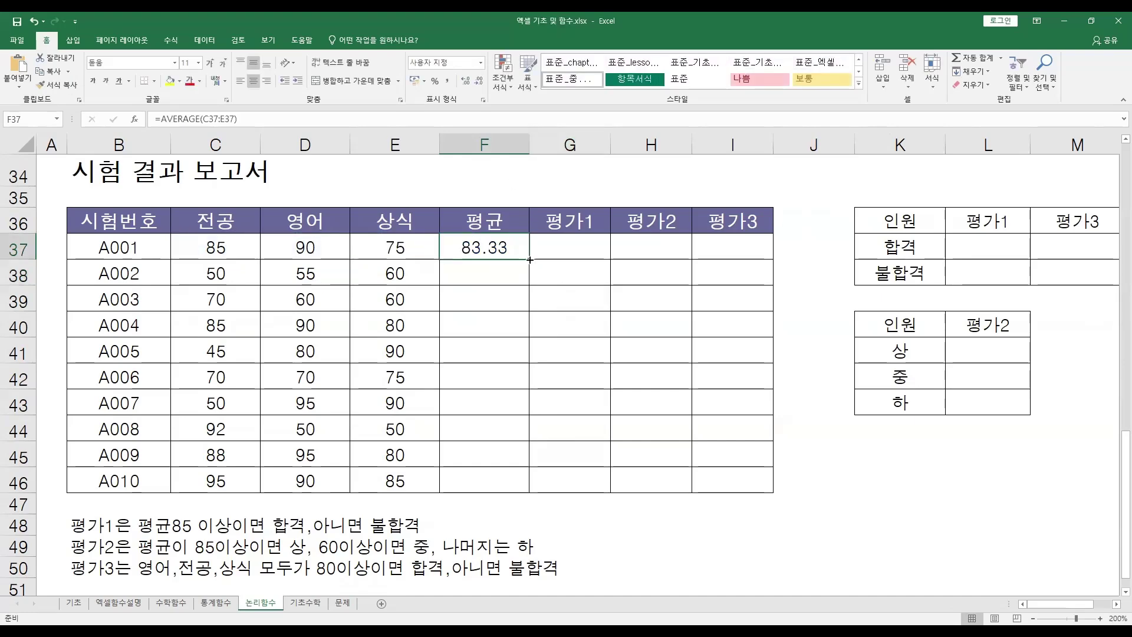
{"action": "double_click", "coordinate": [529, 258]}
Enter =IF(F37>=85,"합격","불합격") in G37 as the 평가1 result for A001
{"action": "left_click", "coordinate": [570, 248]}
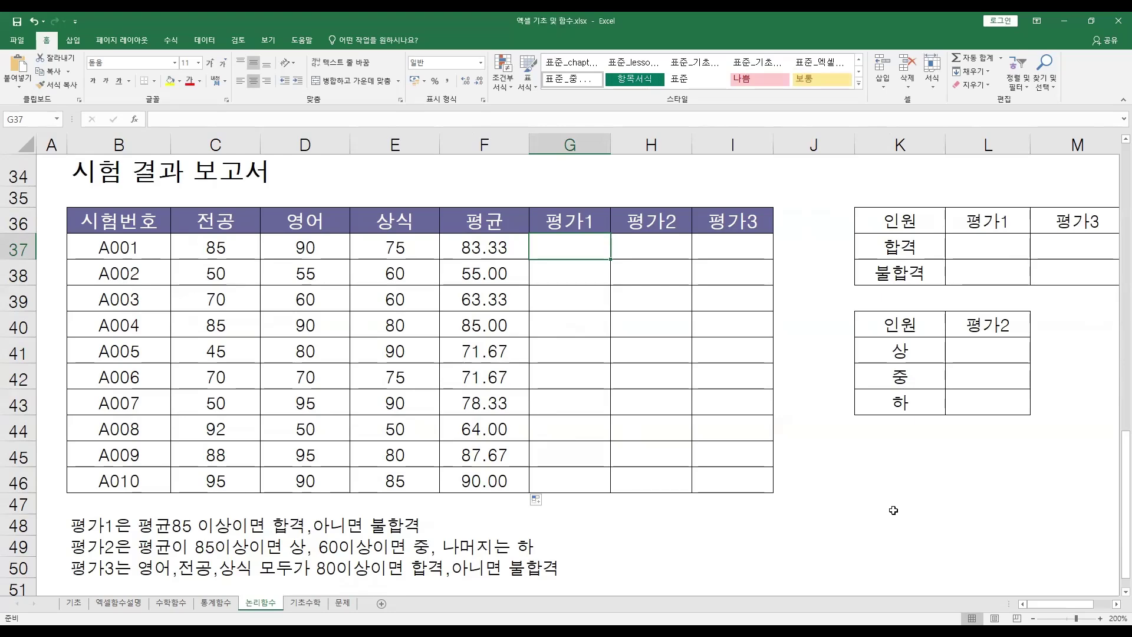
{"action": "type", "text": "="}
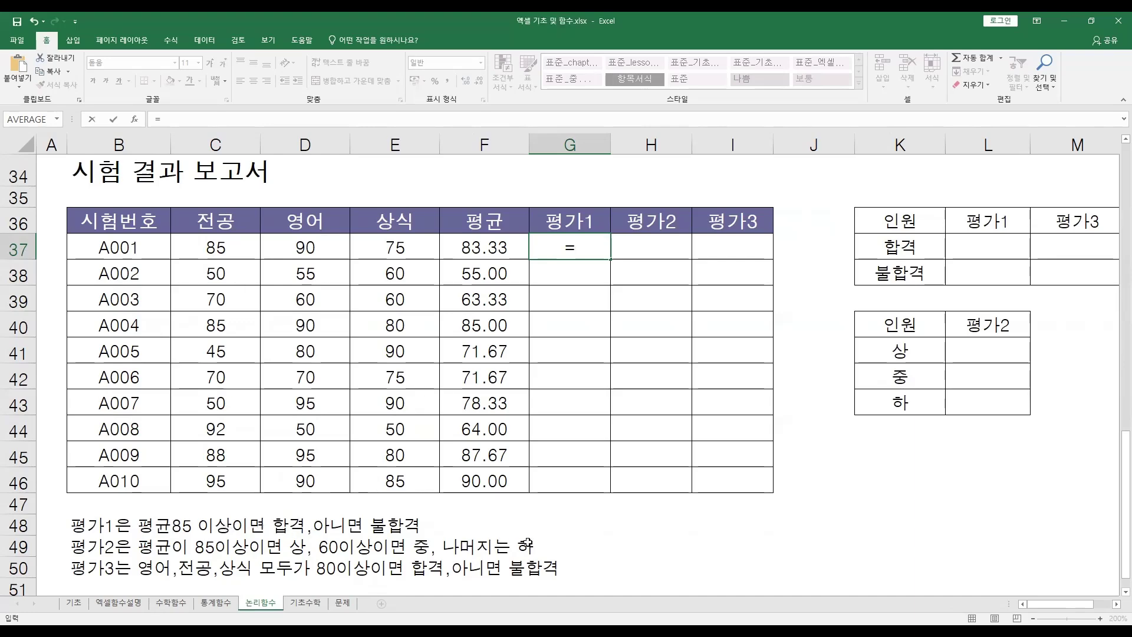
{"action": "type", "text": "i"}
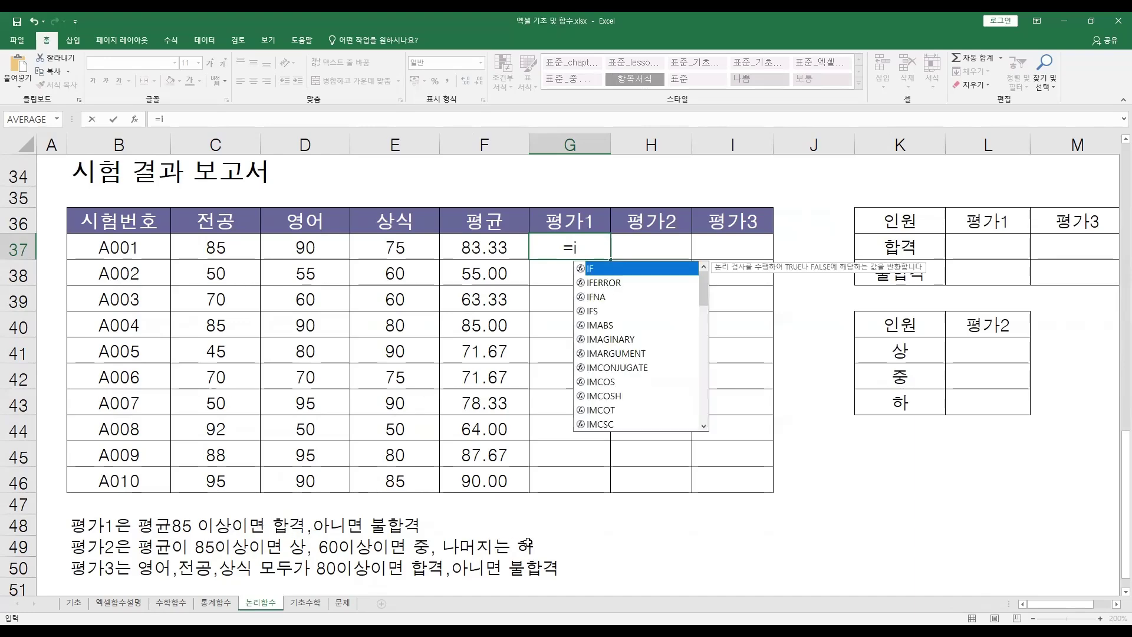
{"action": "key", "text": "Tab"}
{"action": "key", "text": "Left"}
{"action": "type", "text": ">=85"}
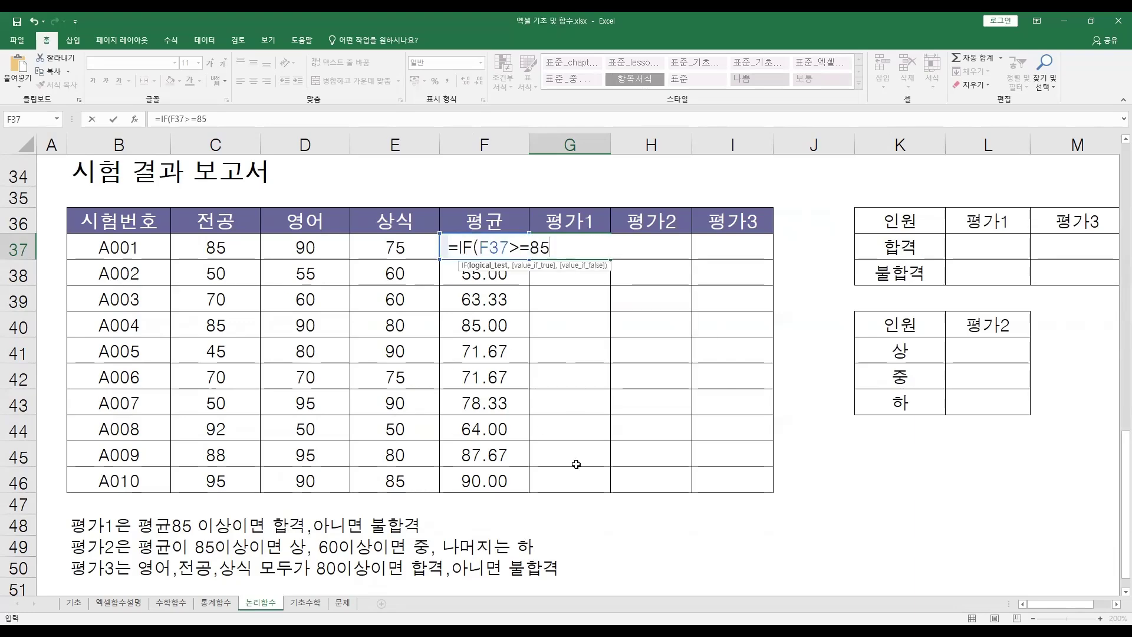
{"action": "type", "text": ",\"합ㄱ"}
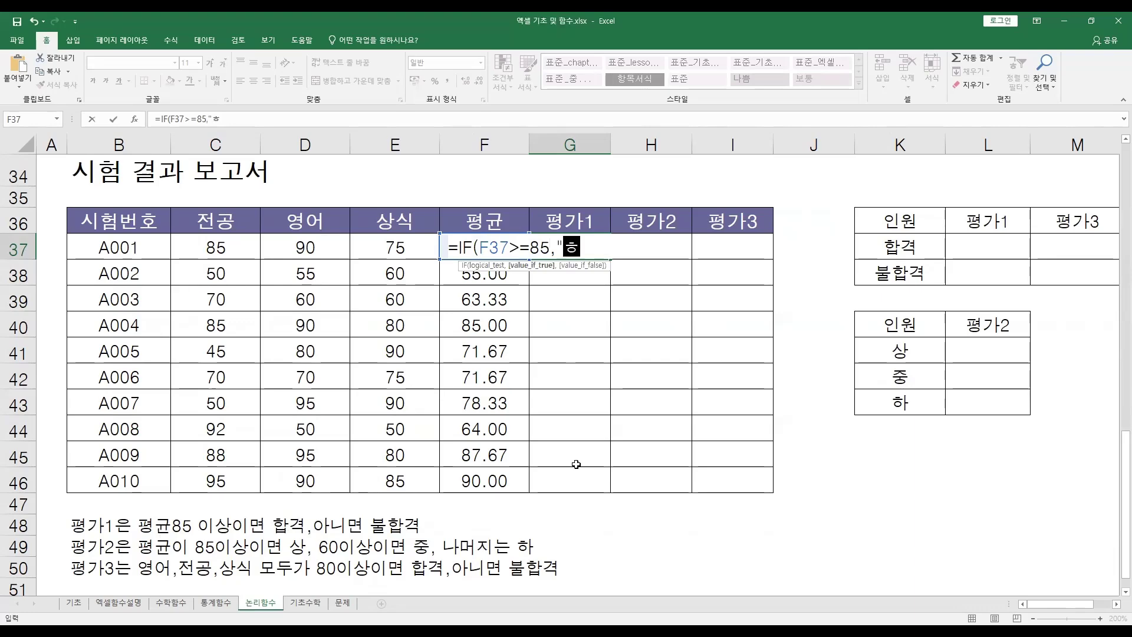
{"action": "type", "text": "격"}
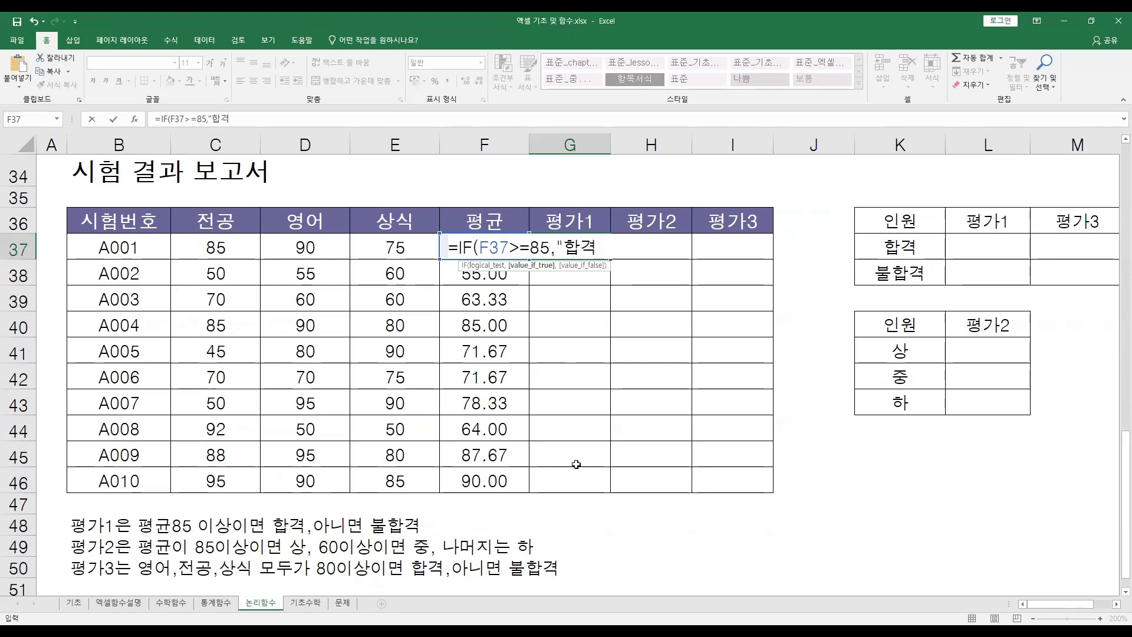
{"action": "type", "text": "\",\"불"}
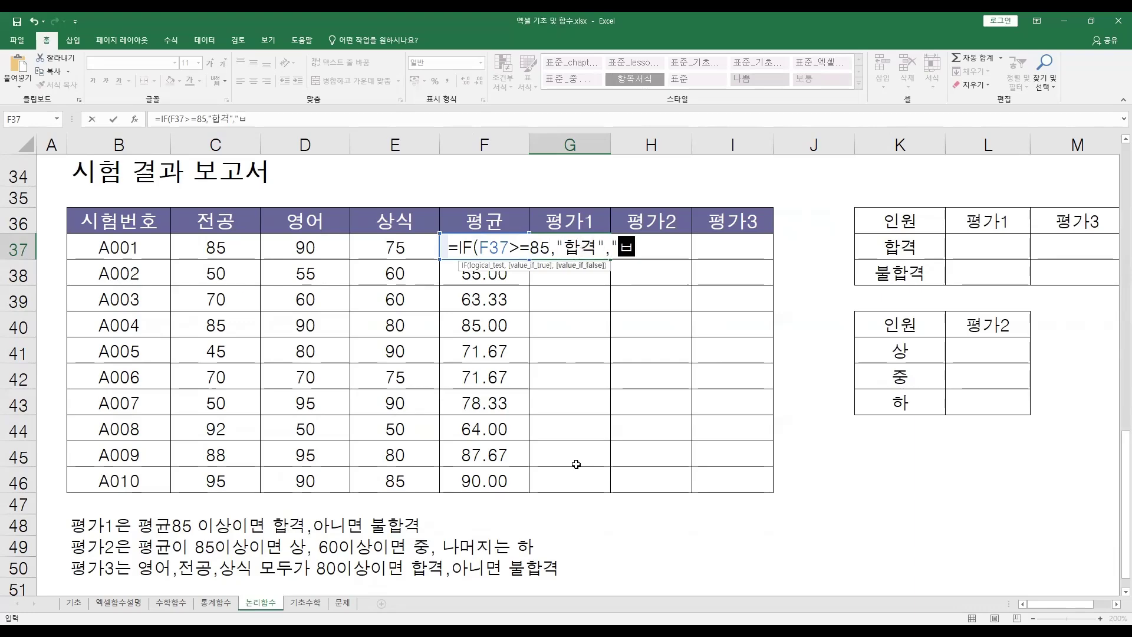
{"action": "type", "text": "합겨"}
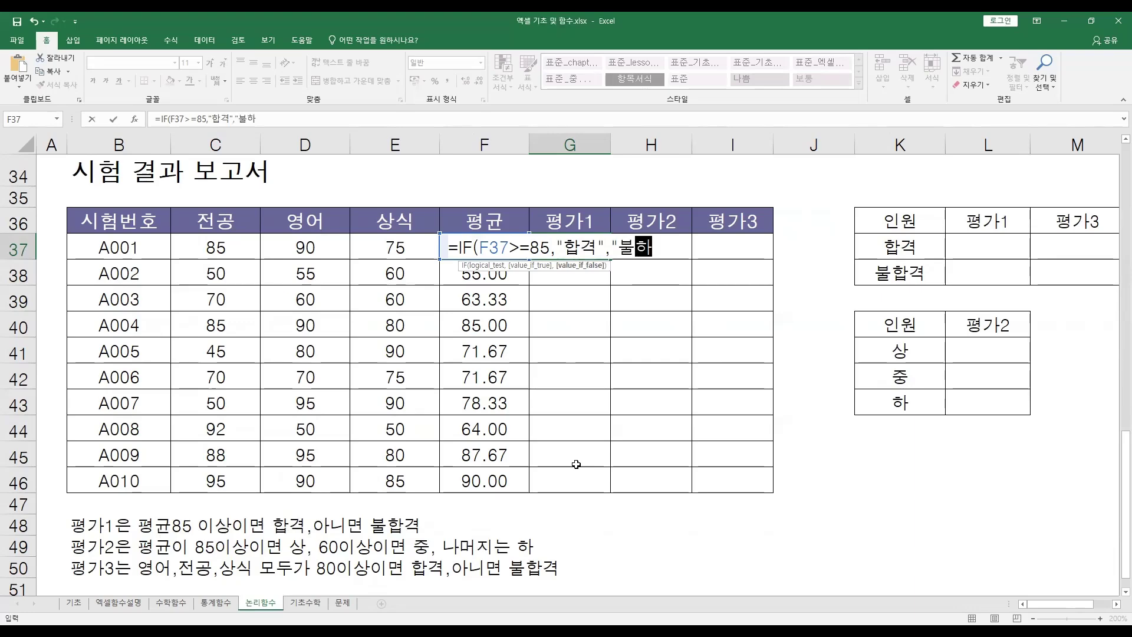
{"action": "type", "text": "격\")"}
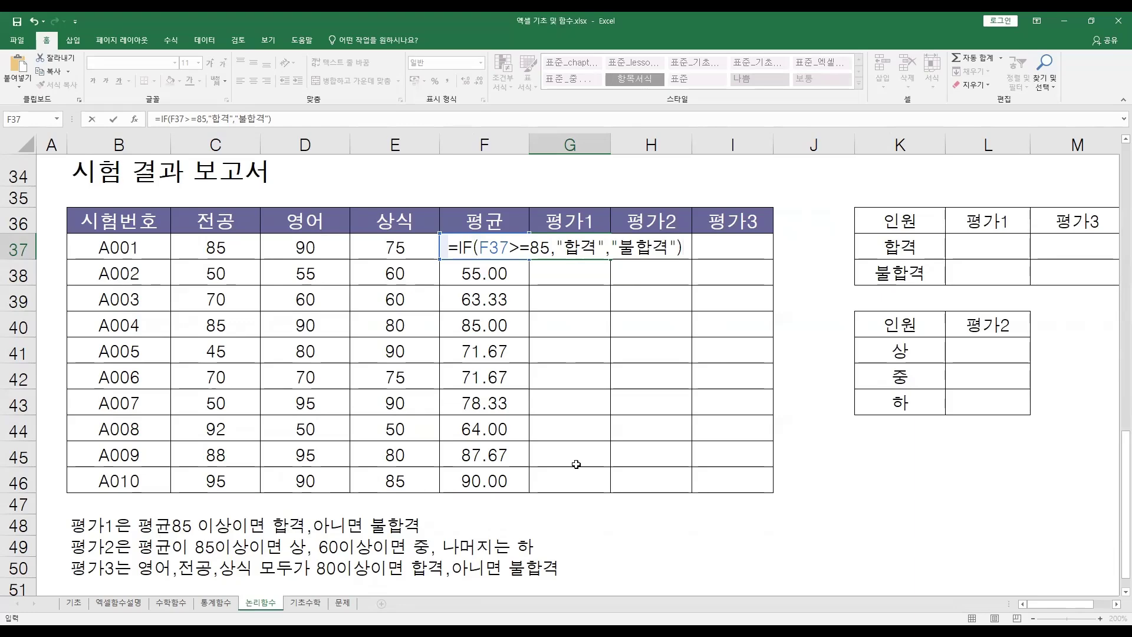
{"action": "key", "text": "Return"}
Fill the 평가1 formula from G37 down to G46
{"action": "key", "text": "Up"}
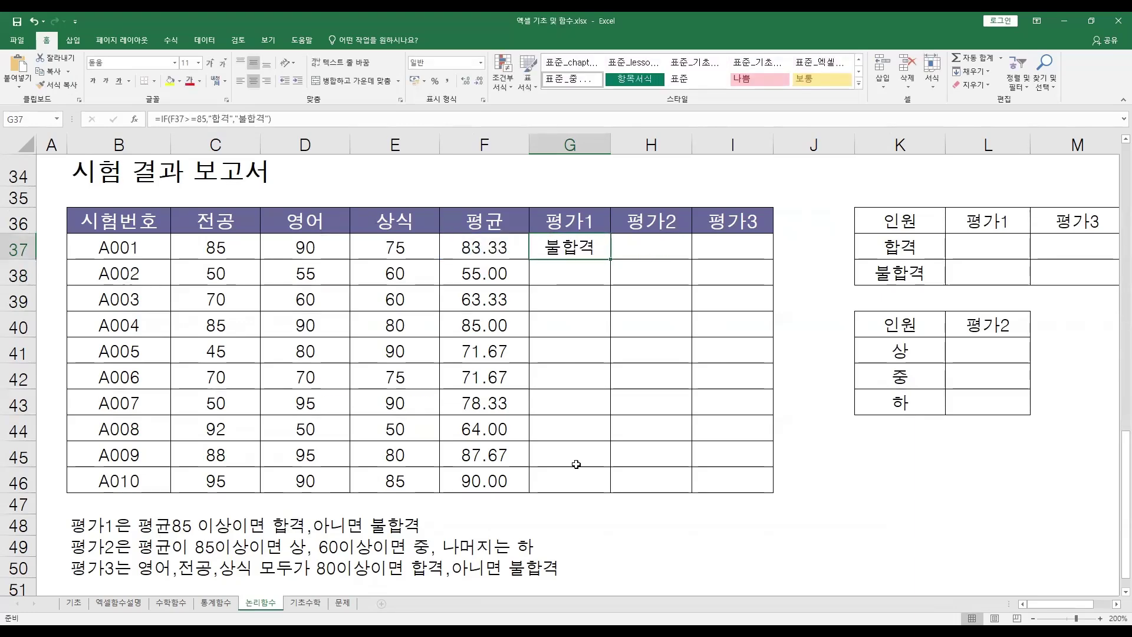
{"action": "double_click", "coordinate": [608, 253]}
{"action": "left_click", "coordinate": [674, 356]}
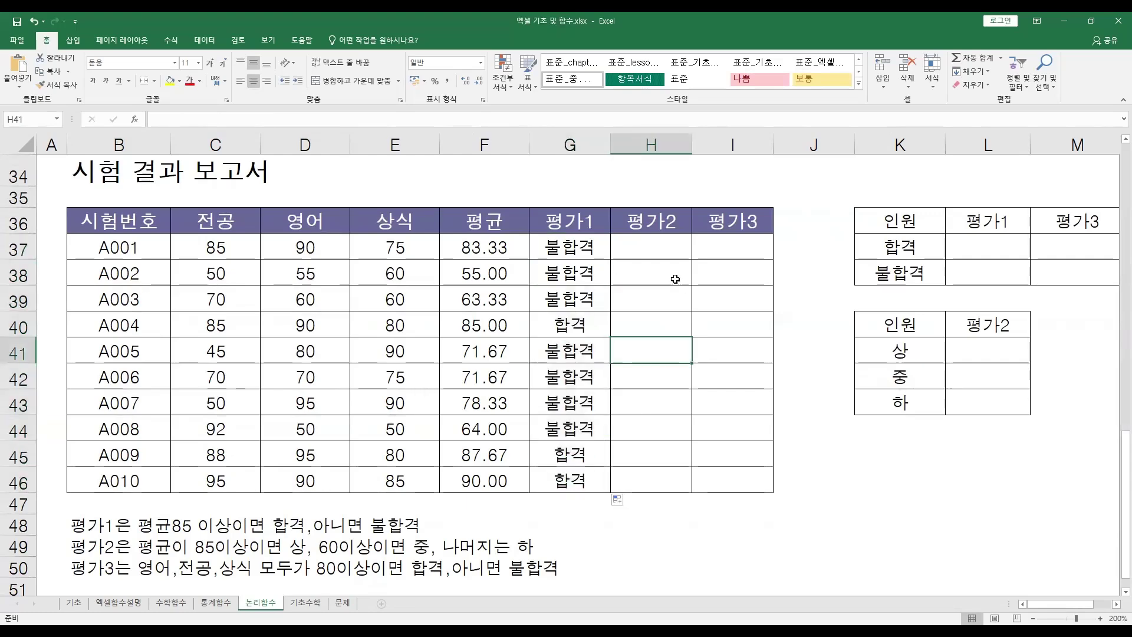
Start the 평가2 formula in H37 with an IF that returns "상" when F37>=85
{"action": "left_click", "coordinate": [652, 254]}
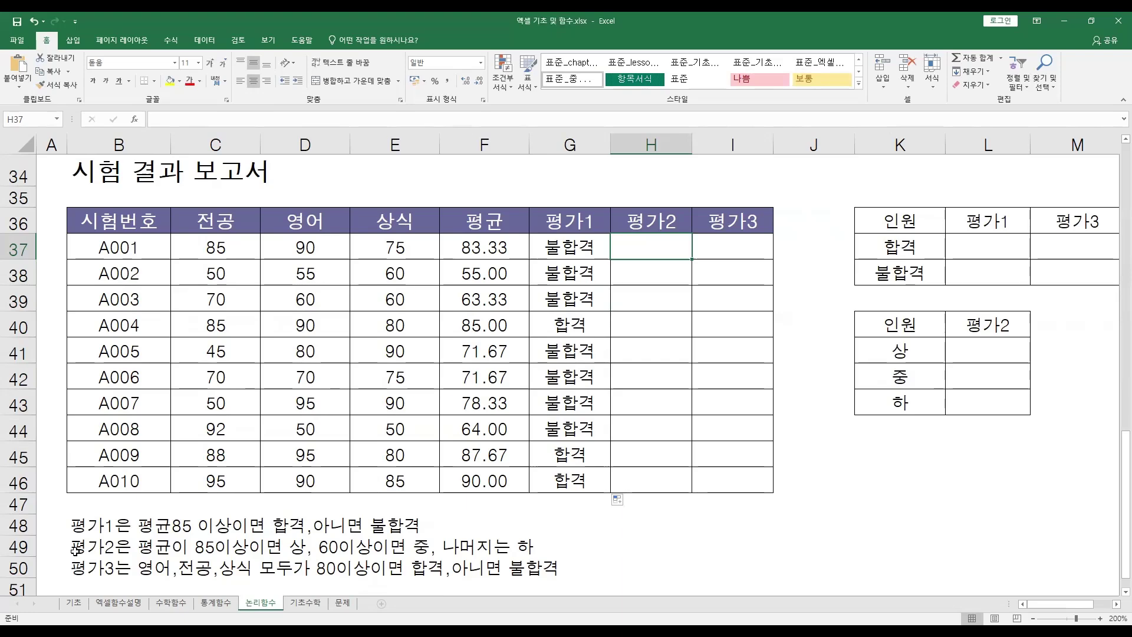
{"action": "left_click_drag", "start_coordinate": [58, 546], "coordinate": [424, 549]}
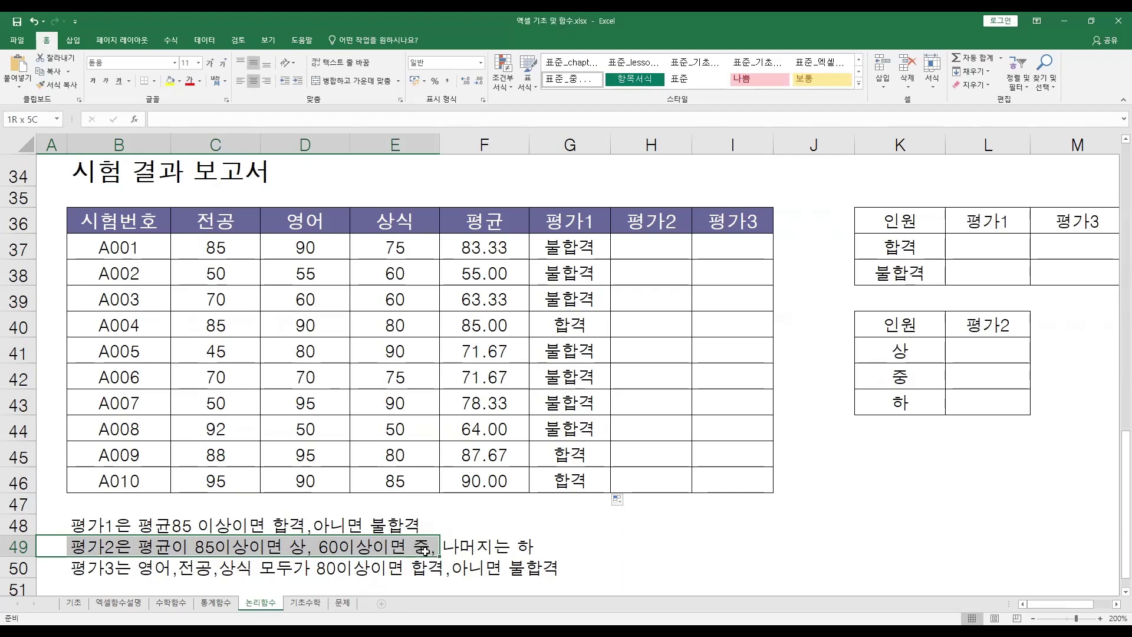
{"action": "left_click_drag", "start_coordinate": [424, 550], "coordinate": [529, 554]}
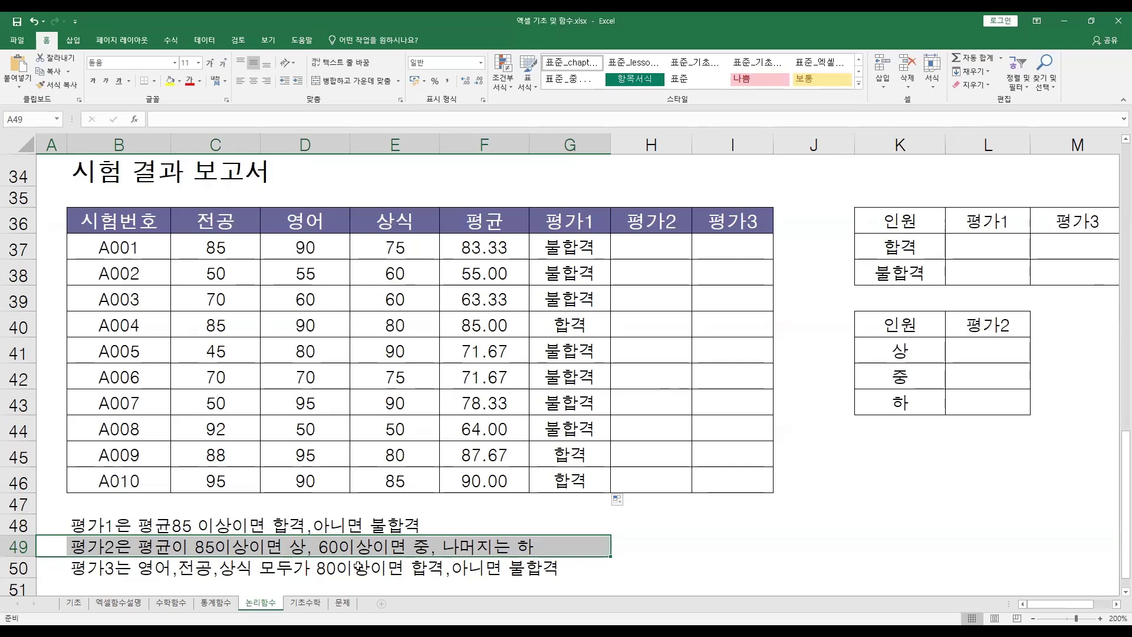
{"action": "left_click", "coordinate": [660, 255]}
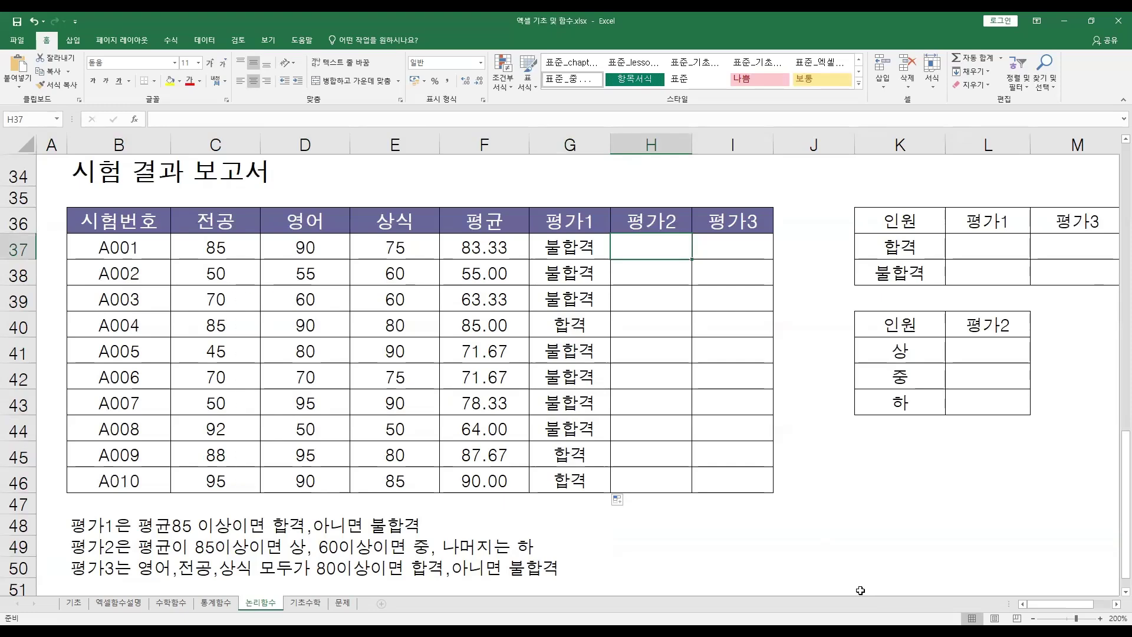
{"action": "type", "text": "="}
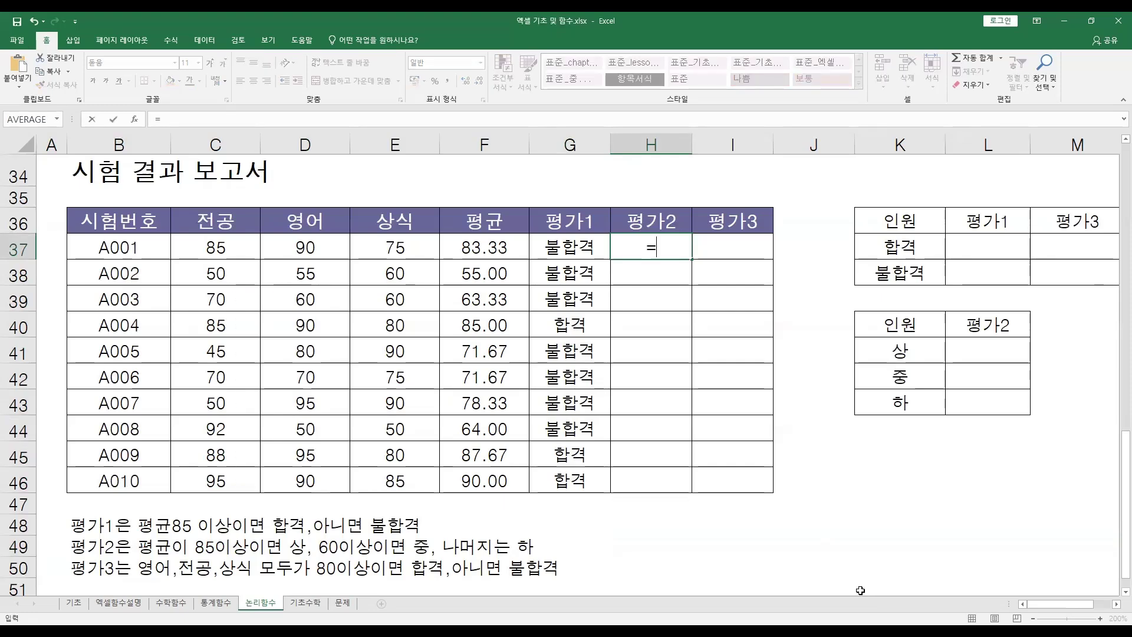
{"action": "type", "text": "if"}
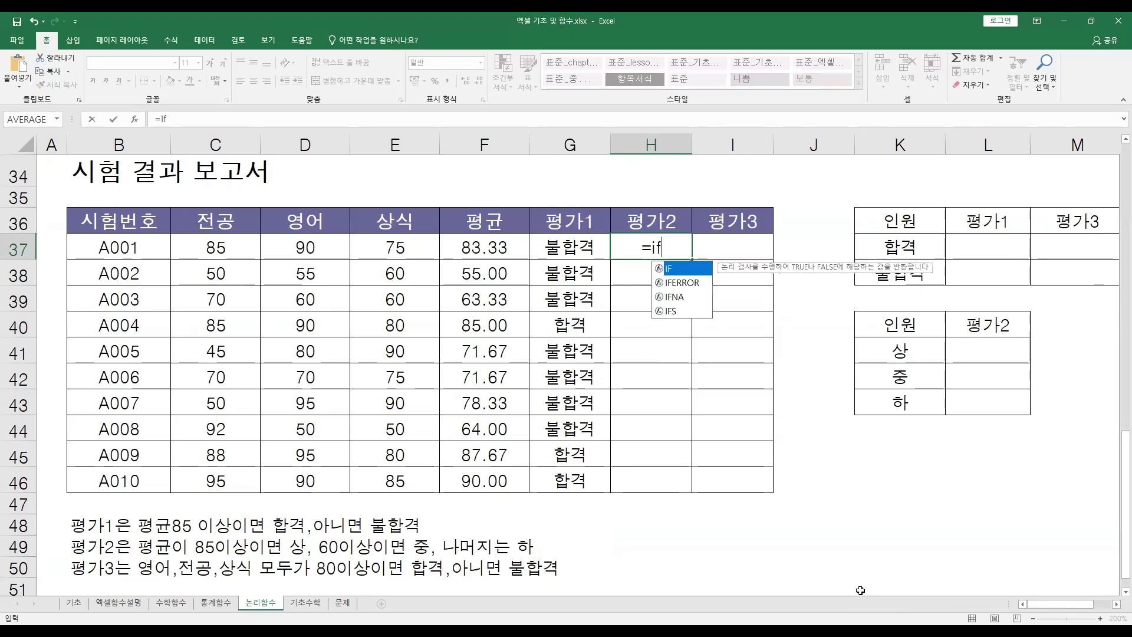
{"action": "key", "text": "Tab"}
{"action": "left_click", "coordinate": [501, 249]}
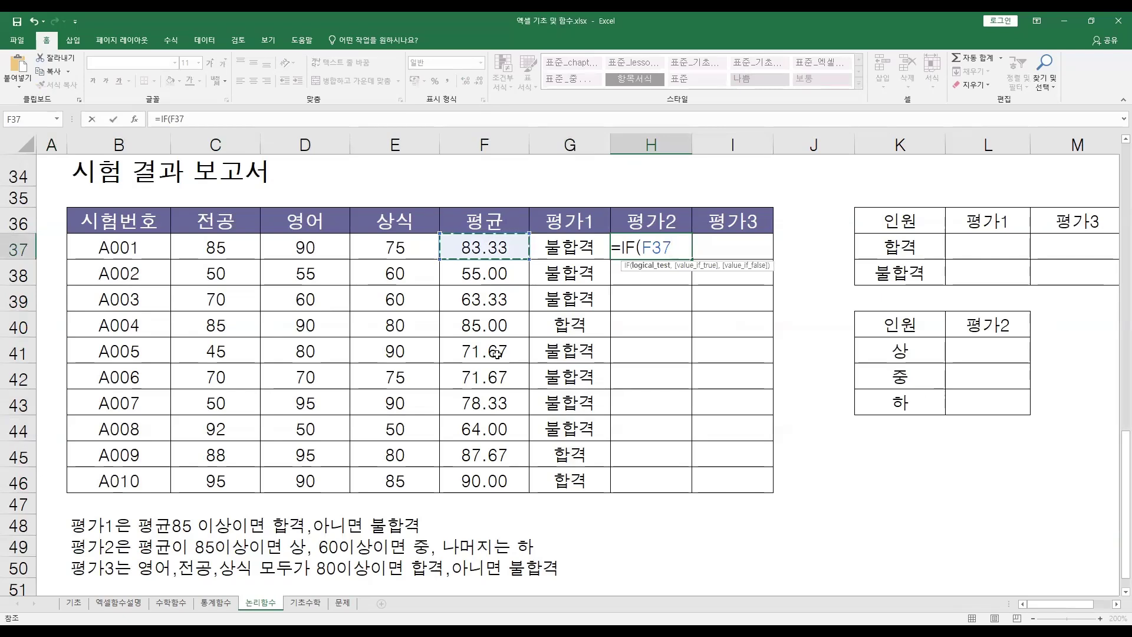
{"action": "type", "text": ">=85"}
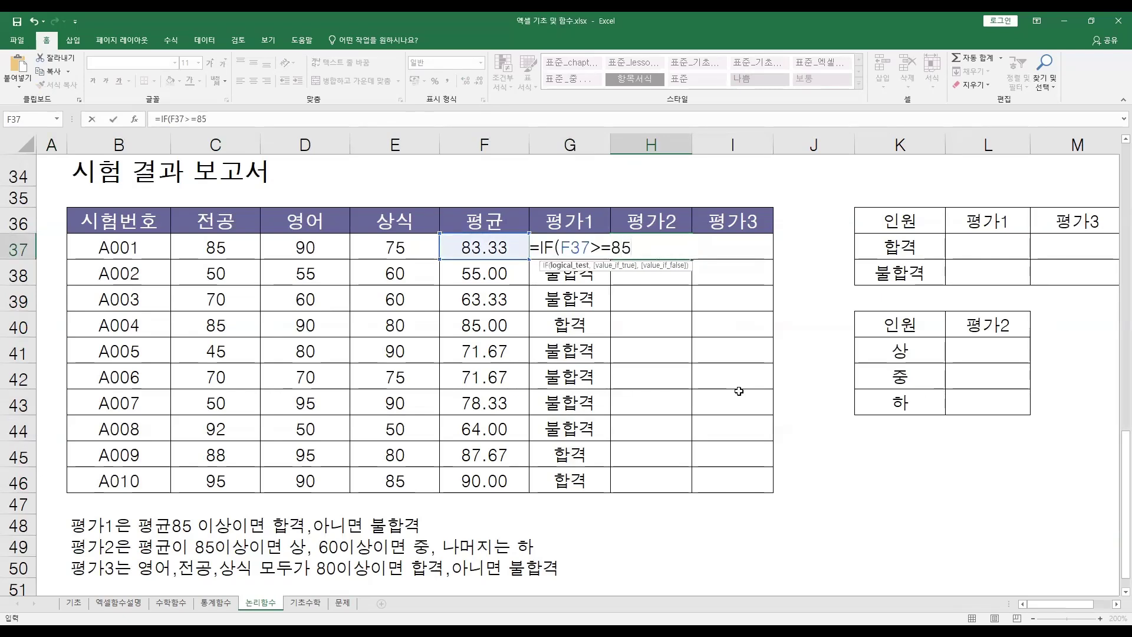
{"action": "type", "text": ",\"ㅅ"}
{"action": "type", "text": "상\""}
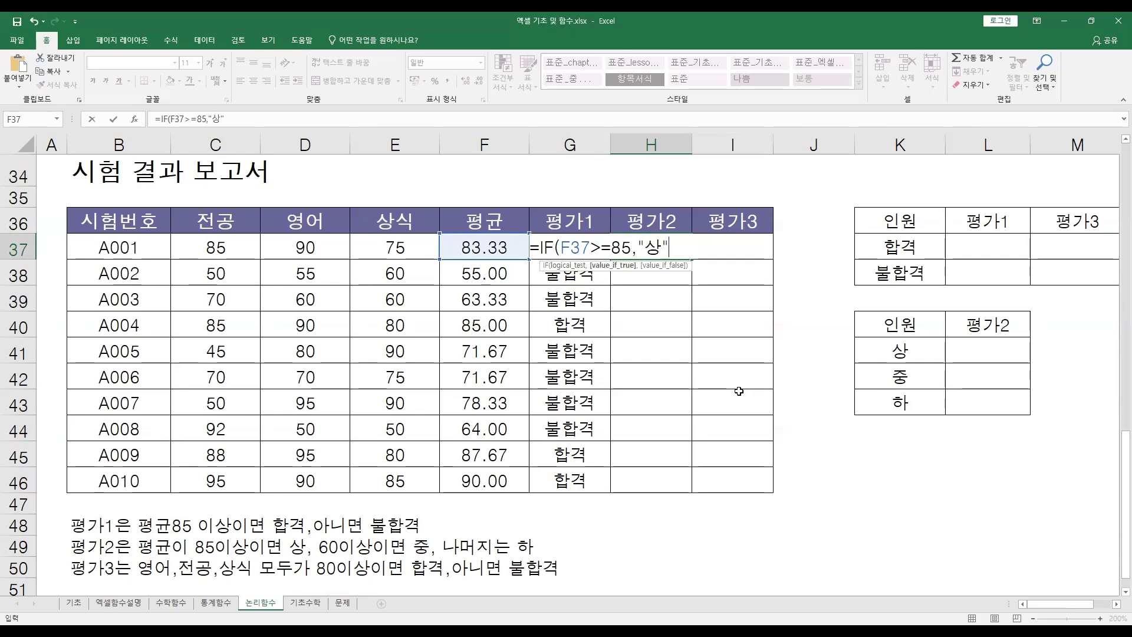
Nest a second IF testing F37>=60 as the value-if-false argument of the 평가2 formula in H37
{"action": "type", "text": ","}
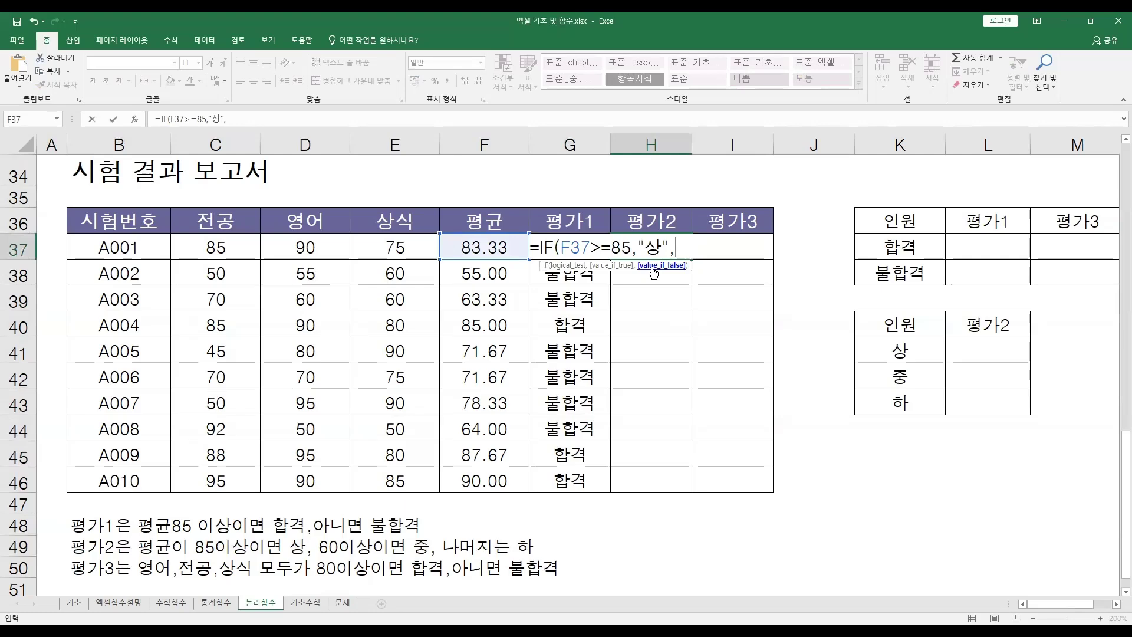
{"action": "type", "text": "ㅑ"}
{"action": "type", "text": "if"}
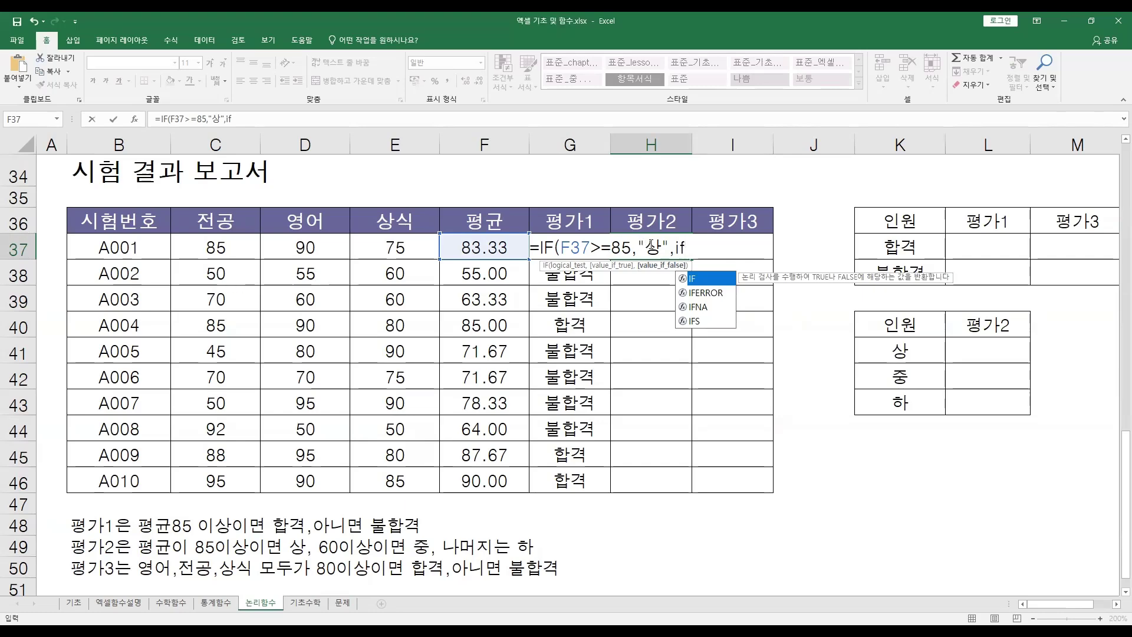
{"action": "left_click", "coordinate": [688, 249]}
{"action": "type", "text": "("}
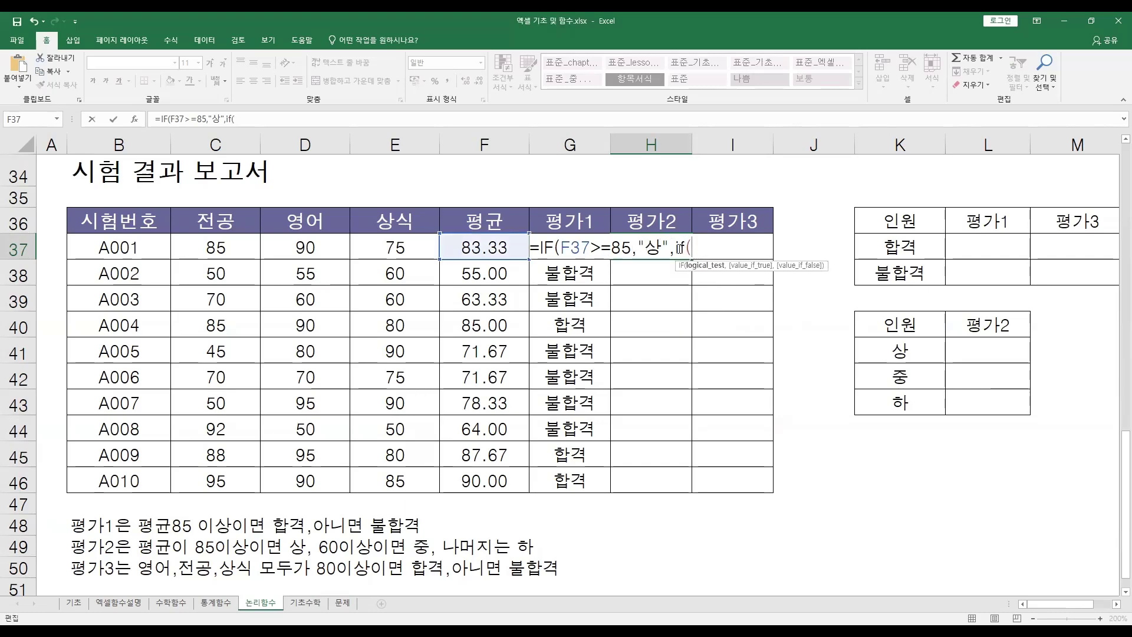
{"action": "left_click", "coordinate": [478, 246]}
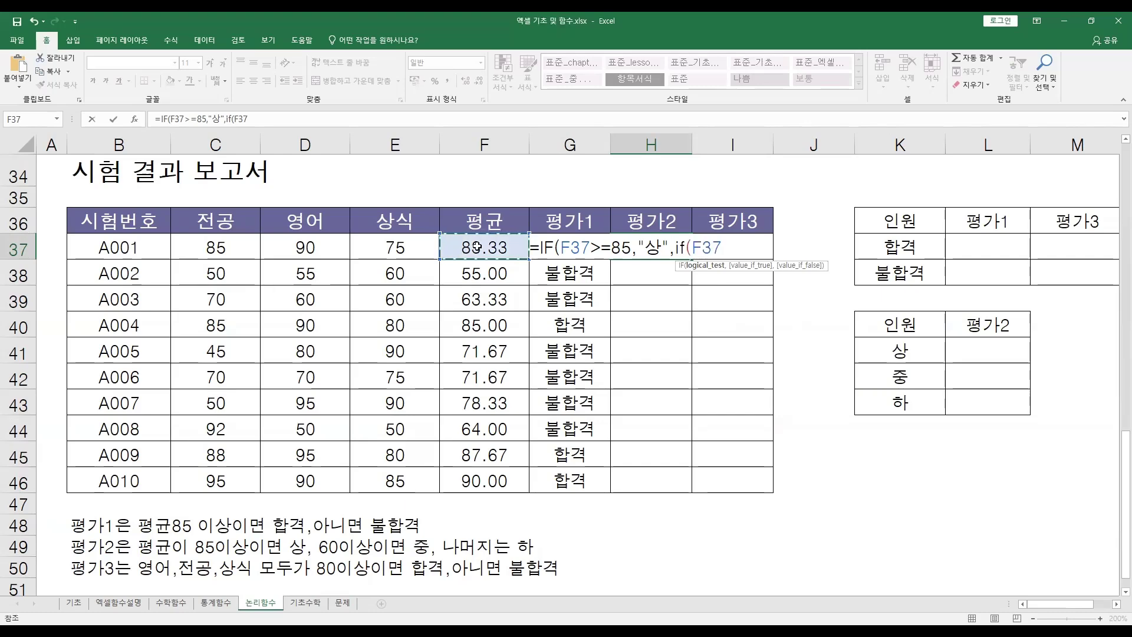
{"action": "type", "text": ">=60"}
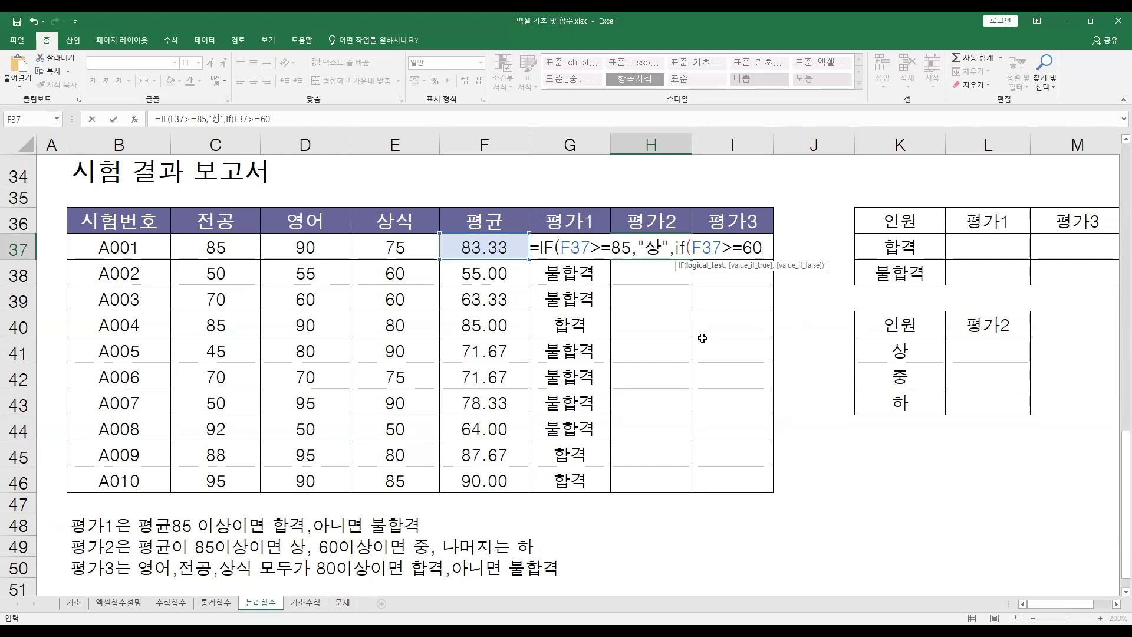
Finish the nested IF in H37 with "중" and "하", giving =IF(F37>=85,"상",IF(F37>=60,"중","하"))
{"action": "type", "text": ",\""}
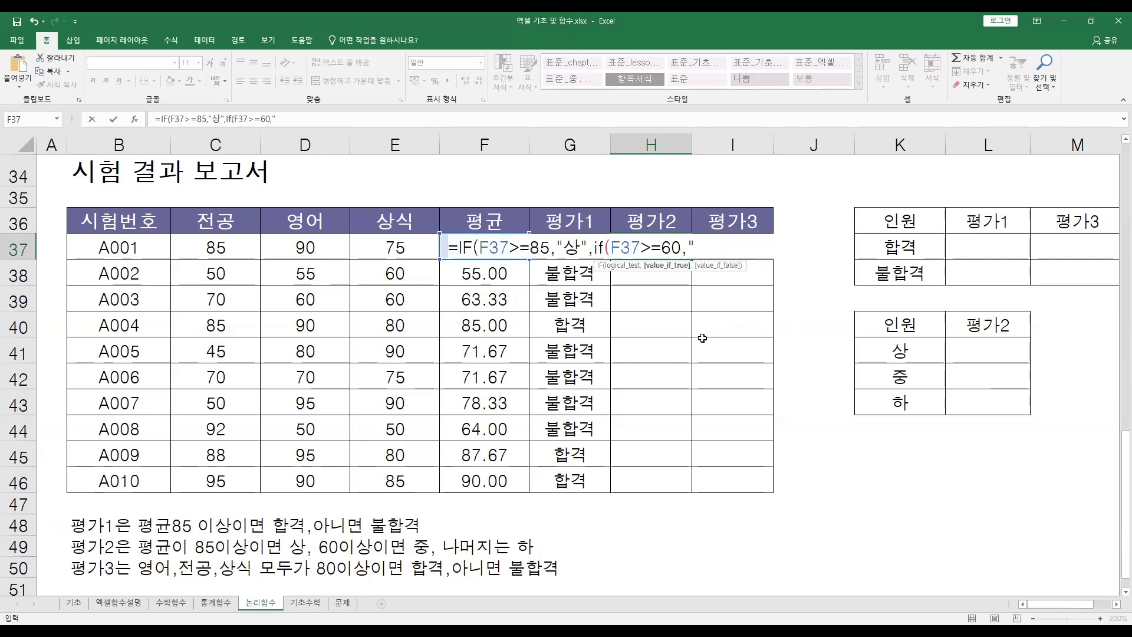
{"action": "type", "text": "중\","}
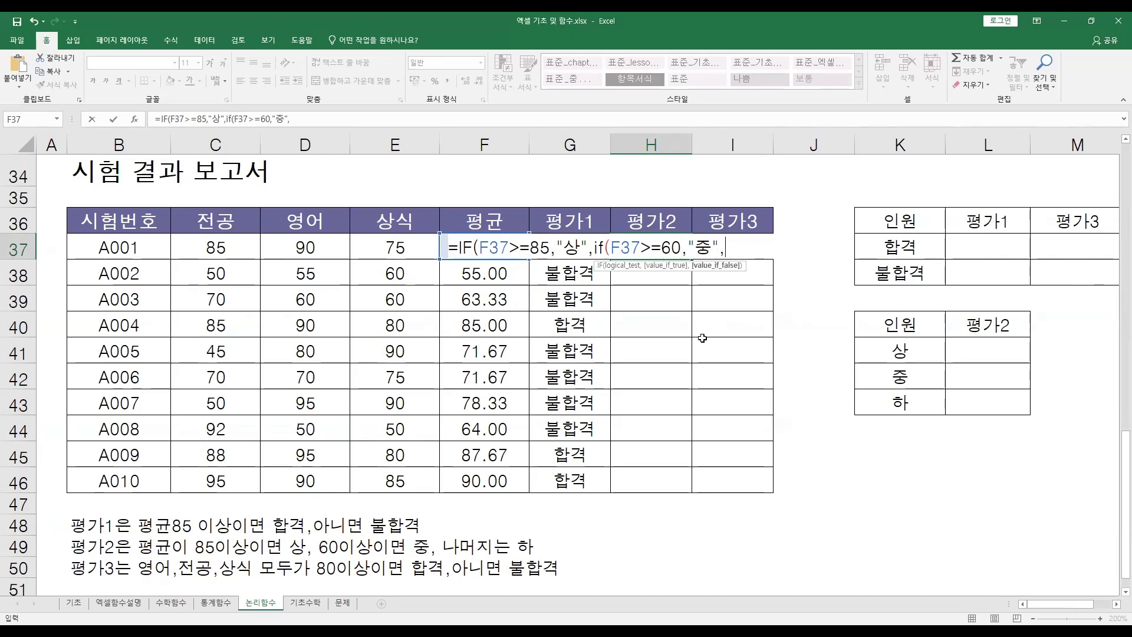
{"action": "type", "text": "\",\""}
{"action": "type", "text": "하"}
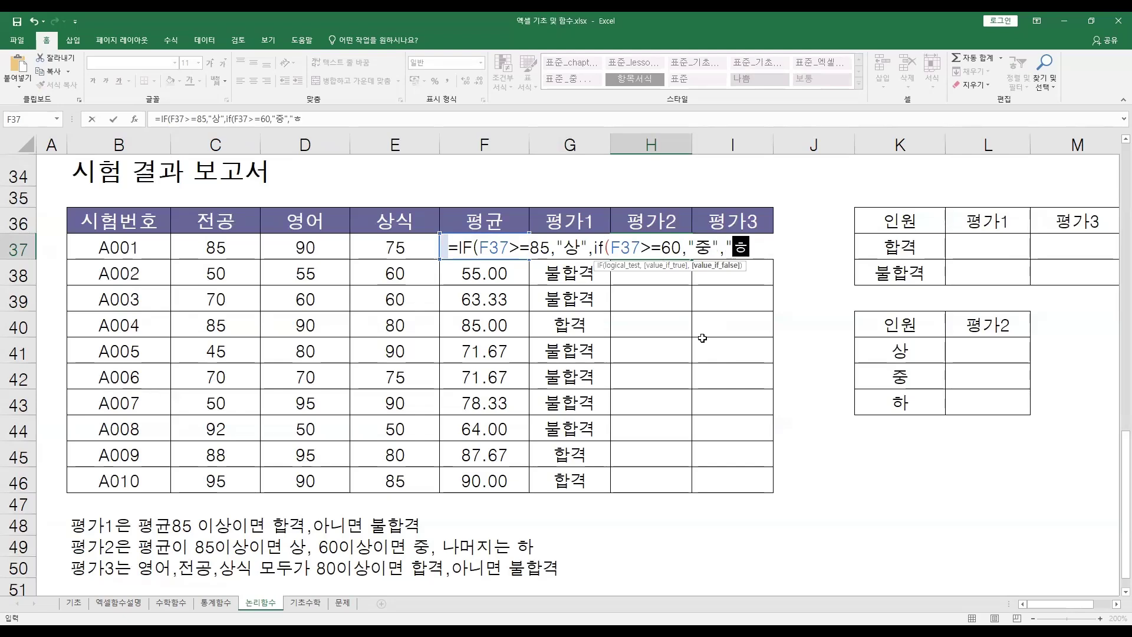
{"action": "type", "text": "\")"}
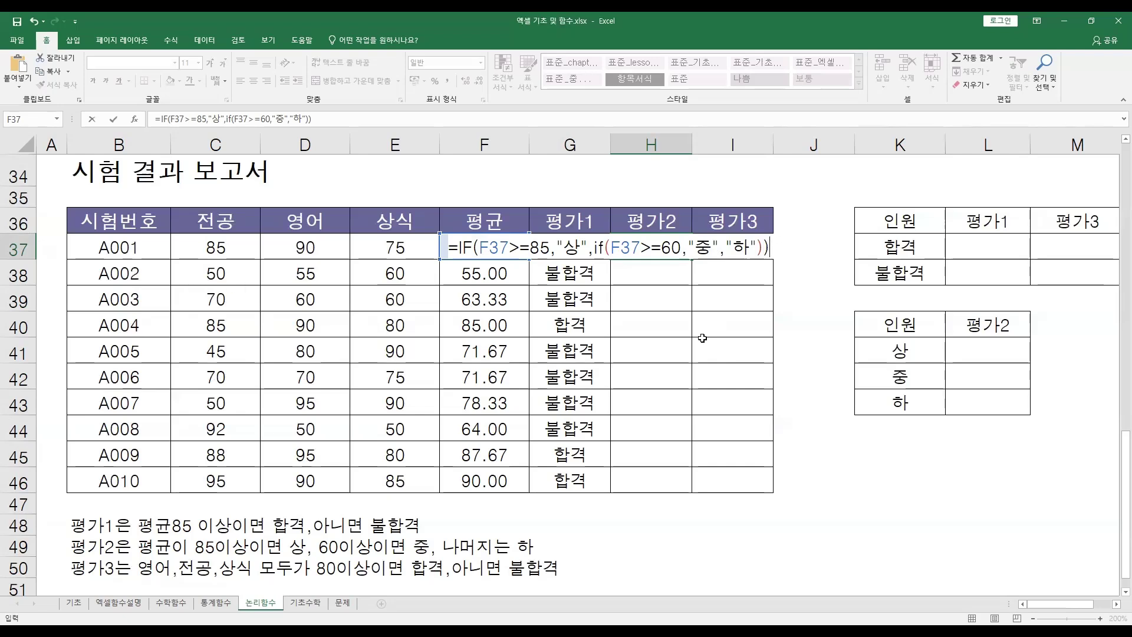
{"action": "key", "text": "Return"}
{"action": "key", "text": "Up"}
{"action": "double_click", "coordinate": [668, 244]}
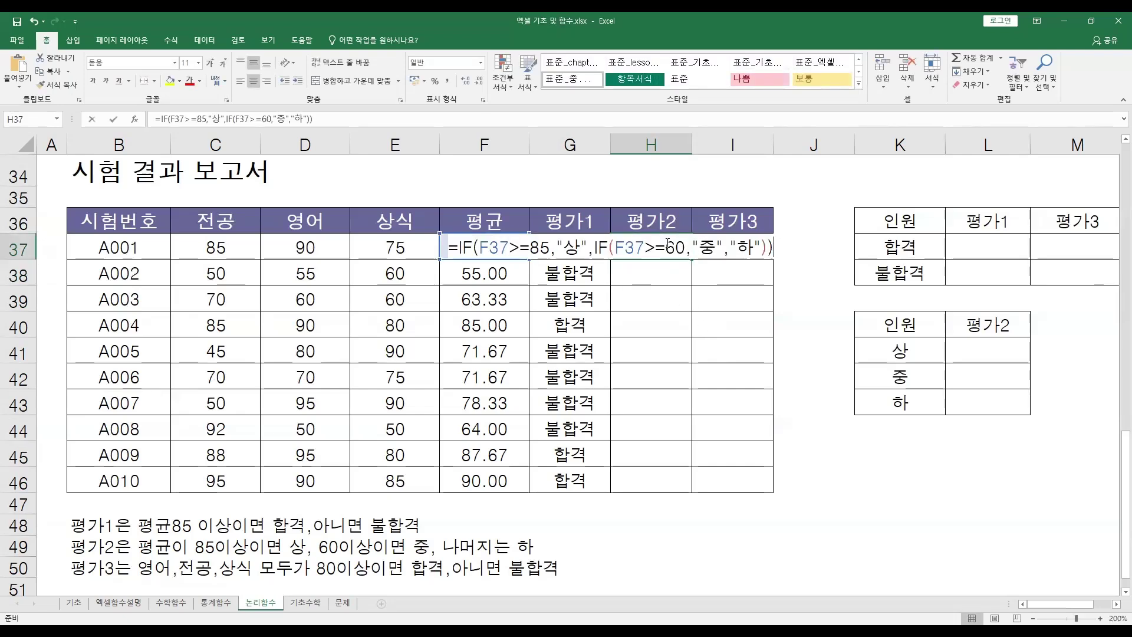
{"action": "left_click", "coordinate": [476, 246]}
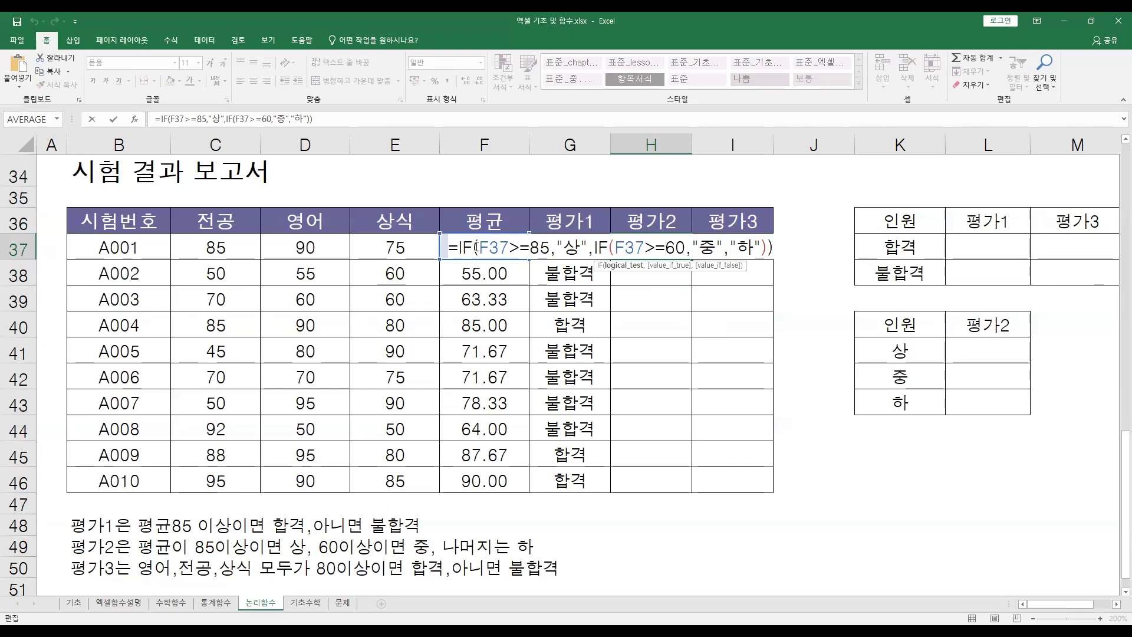
{"action": "key", "text": "Return"}
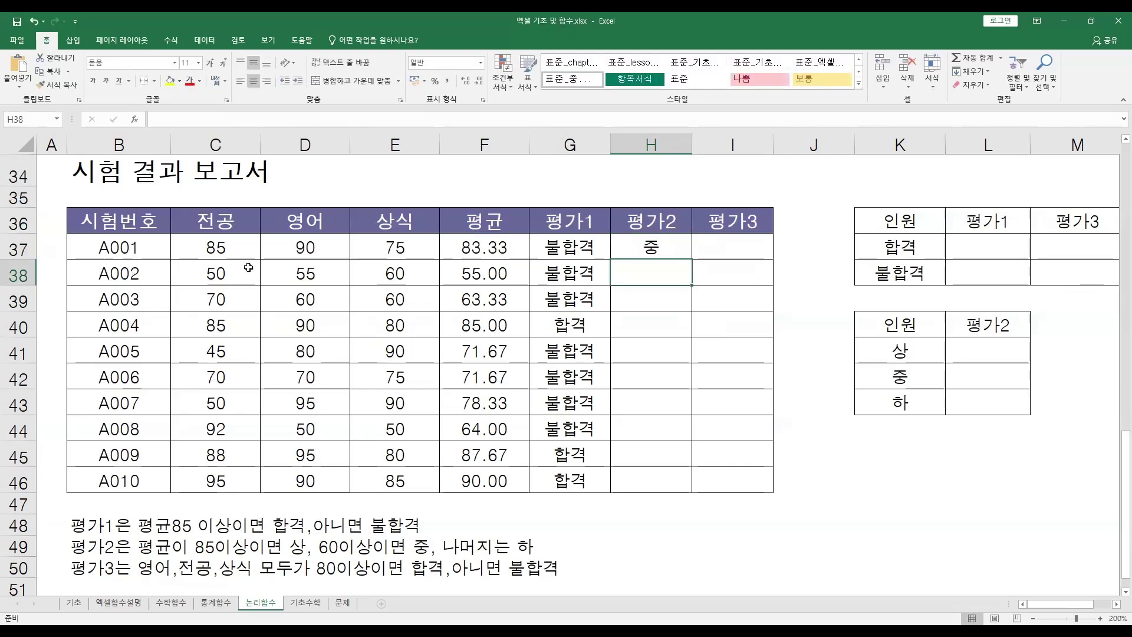
Start the 평가2 formula for A002 in H38 with an IF that returns "상" when F38>=85
{"action": "type", "text": "="}
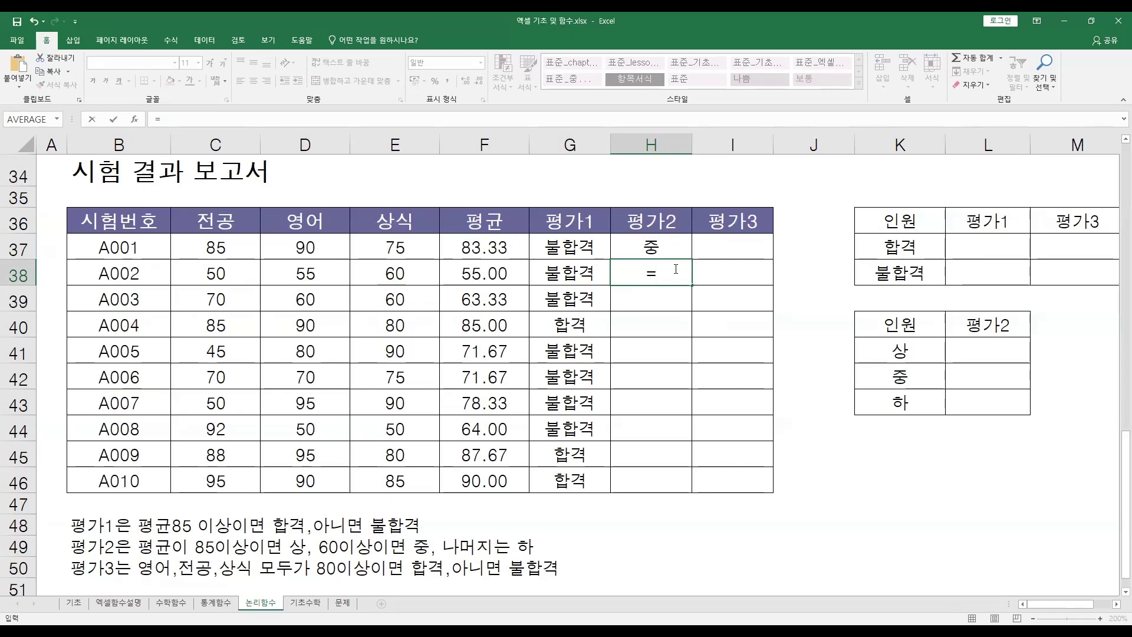
{"action": "type", "text": "IF("}
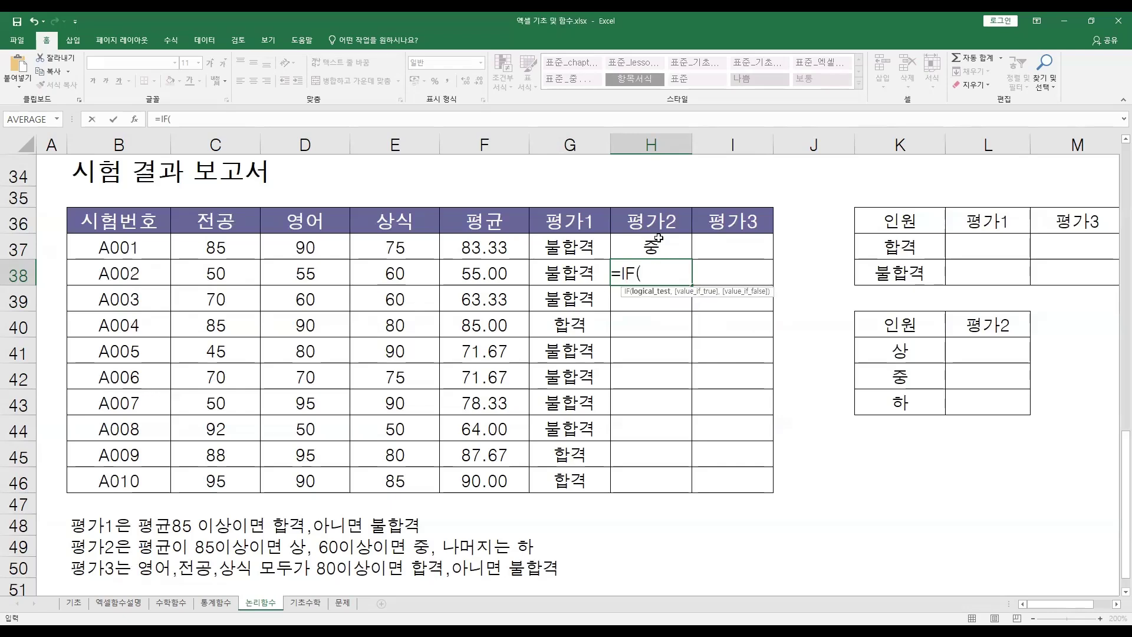
{"action": "left_click", "coordinate": [474, 270]}
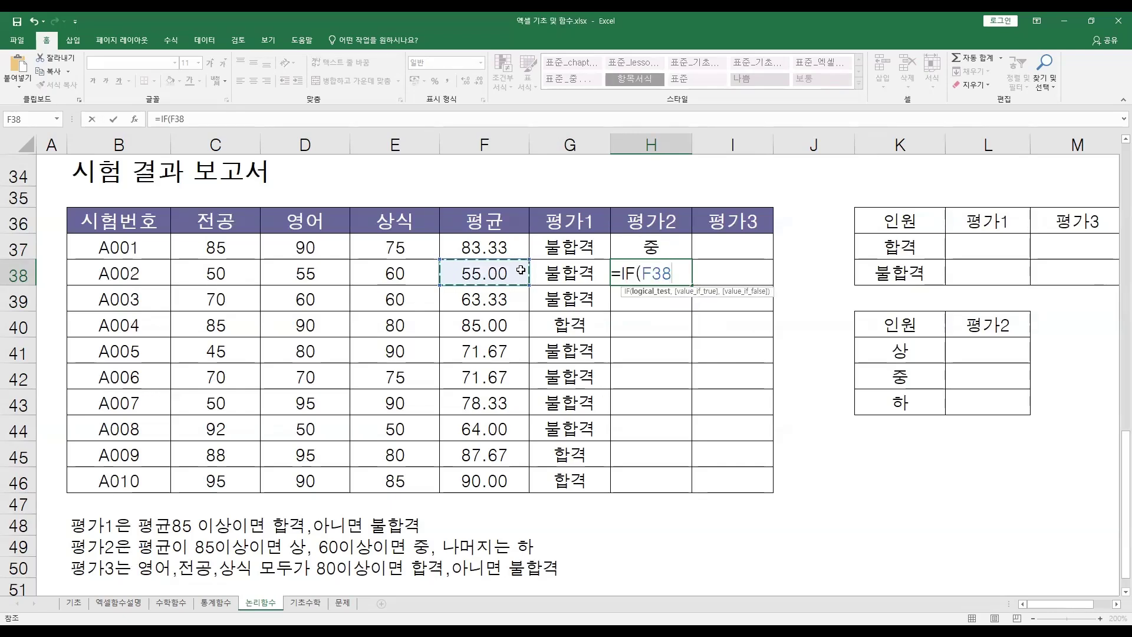
{"action": "type", "text": ">"}
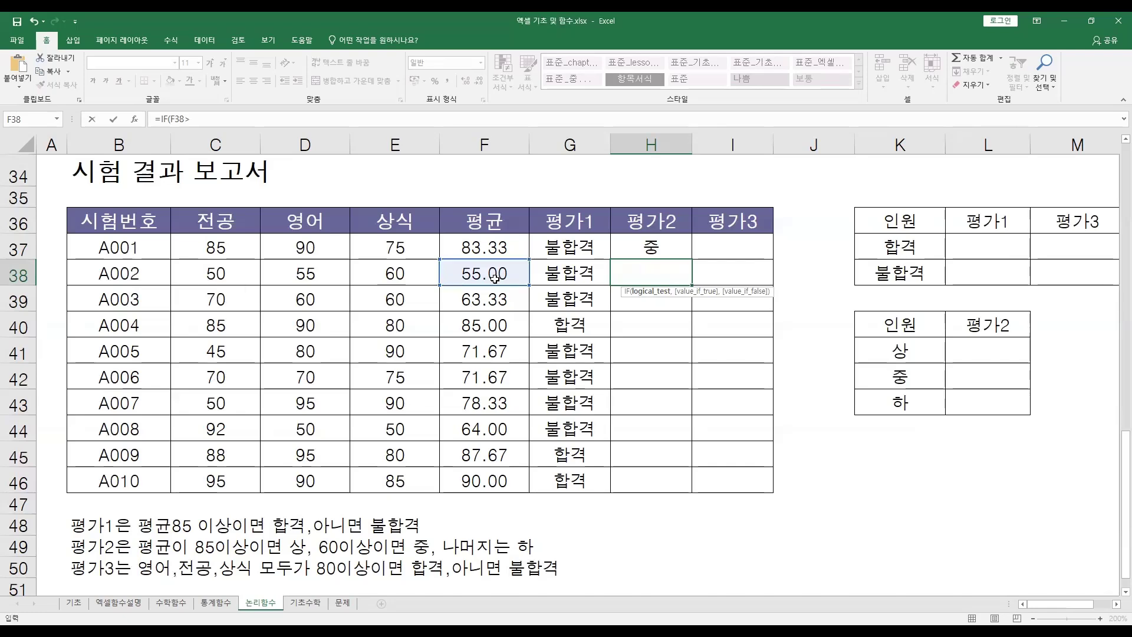
{"action": "type", "text": "=85"}
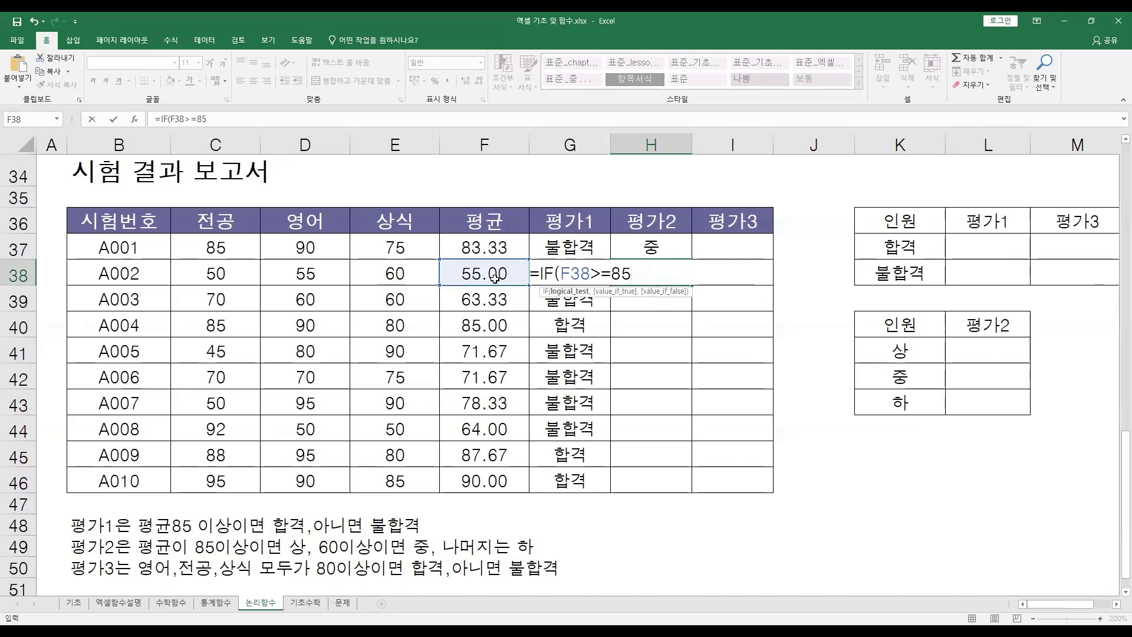
{"action": "type", "text": ",\""}
{"action": "type", "text": "상"}
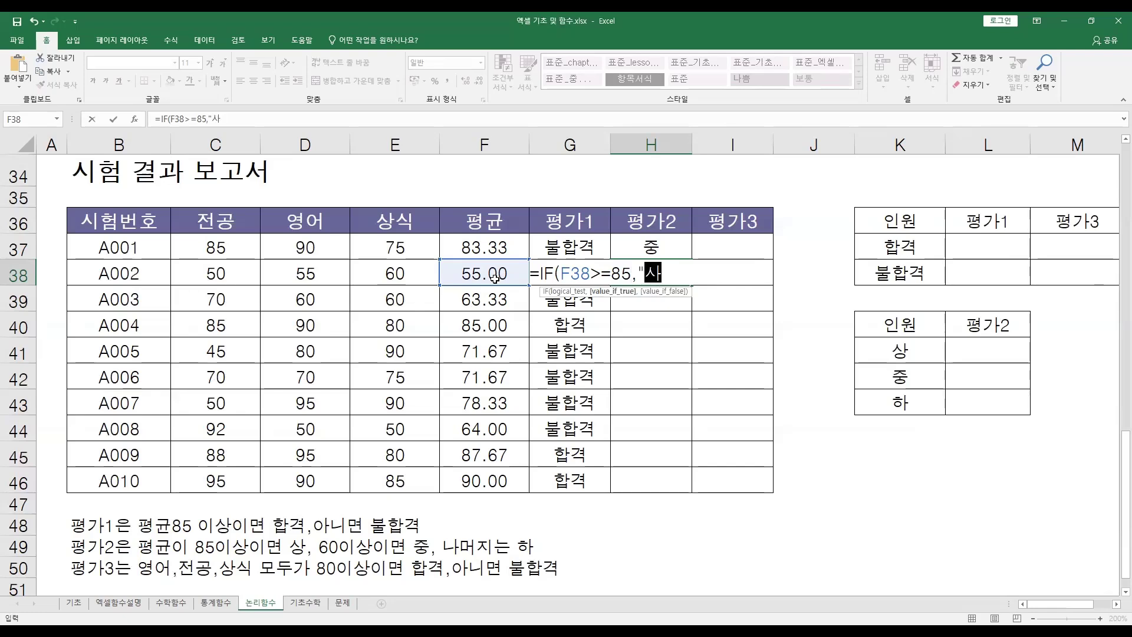
{"action": "type", "text": "\","}
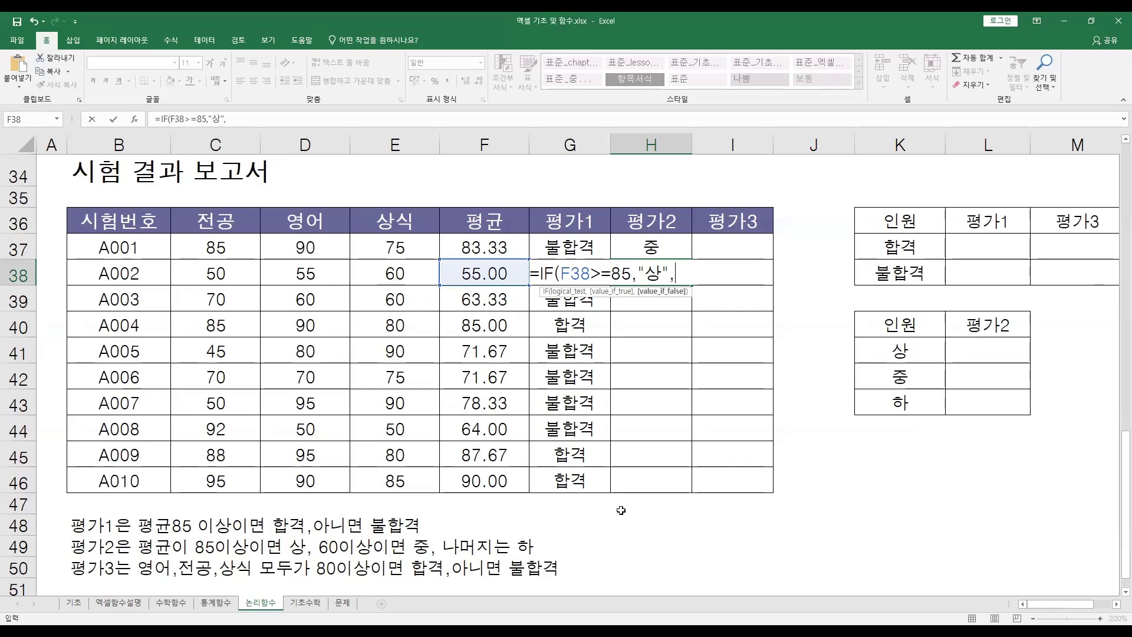
Complete the H38 formula with a nested IF that returns "중" when F38>=60 and "하" otherwise
{"action": "type", "text": "ㅑ"}
{"action": "type", "text": "IF("}
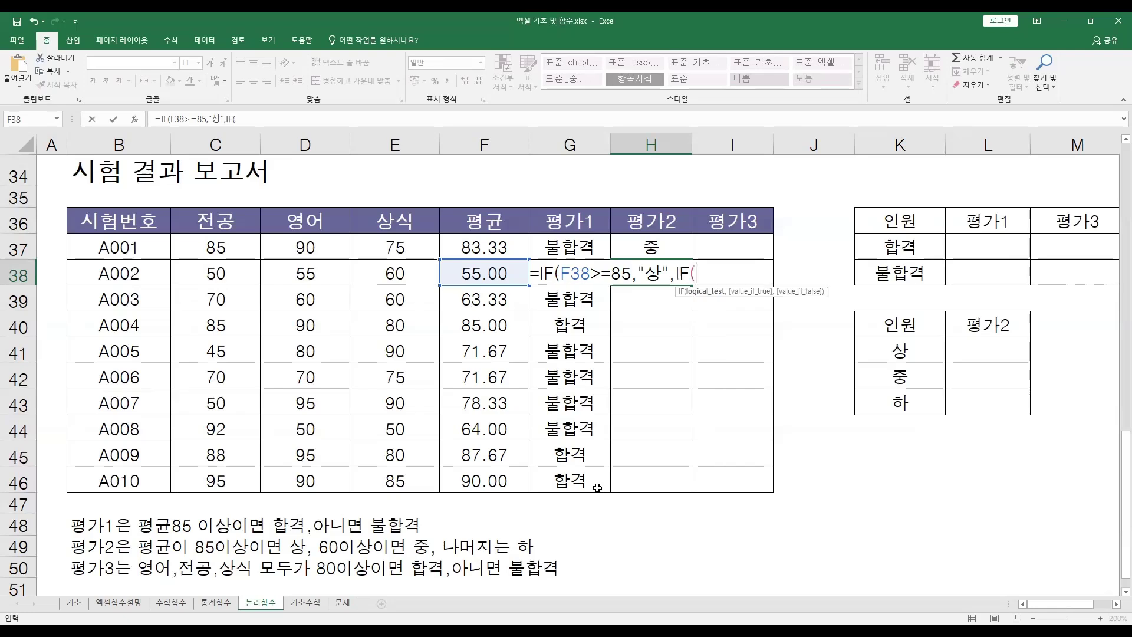
{"action": "left_click", "coordinate": [471, 269]}
{"action": "type", "text": ">="}
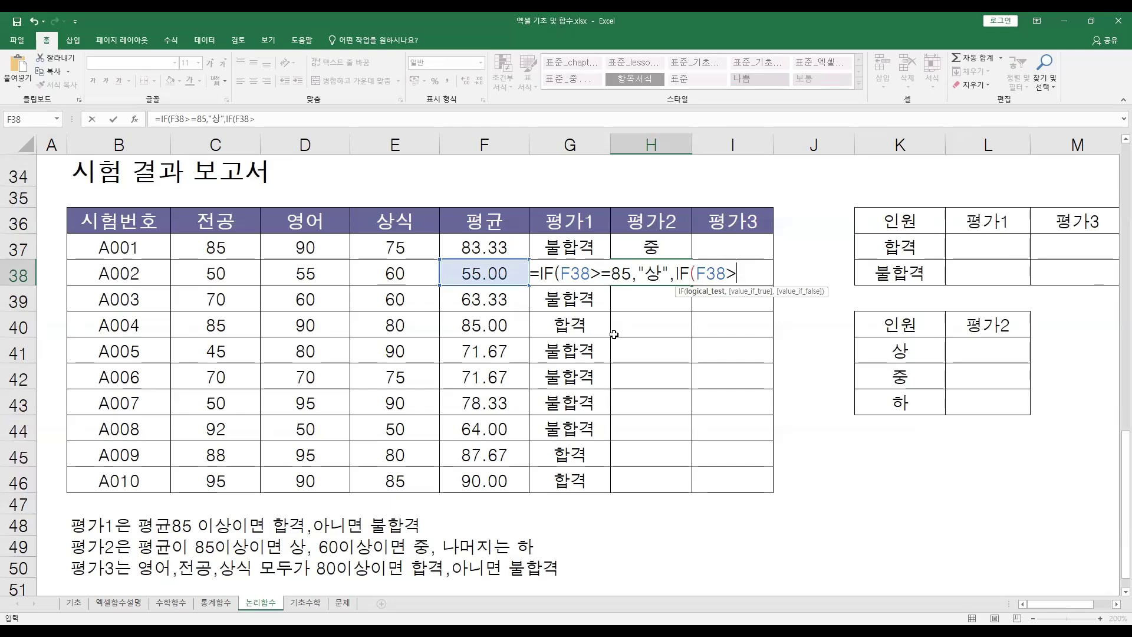
{"action": "type", "text": "60"}
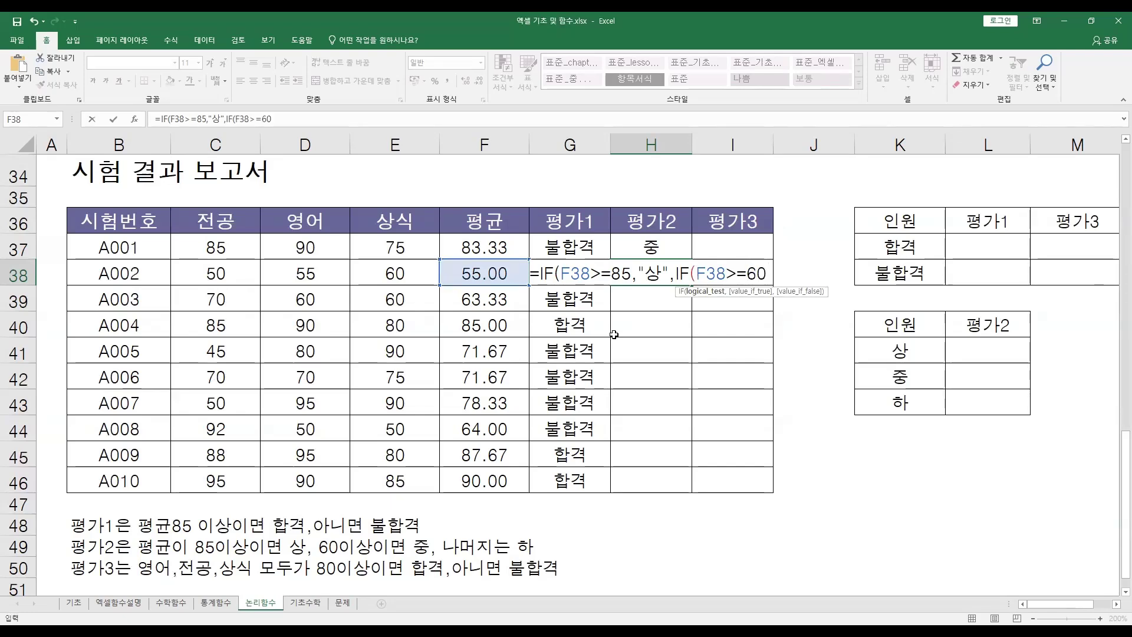
{"action": "type", "text": ",\""}
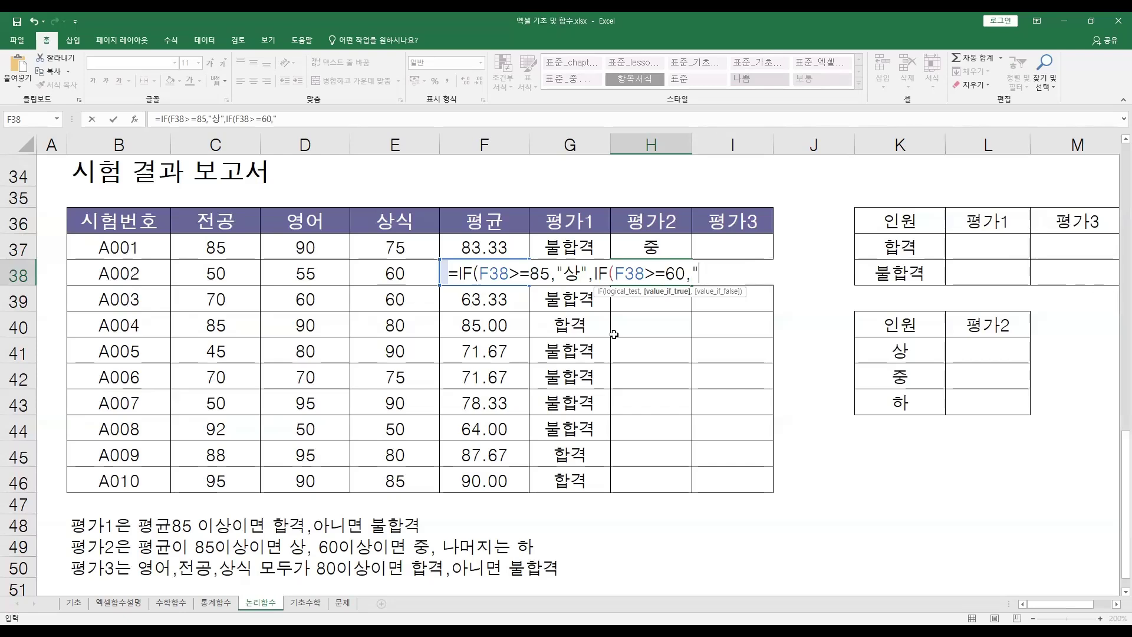
{"action": "type", "text": "중\",\""}
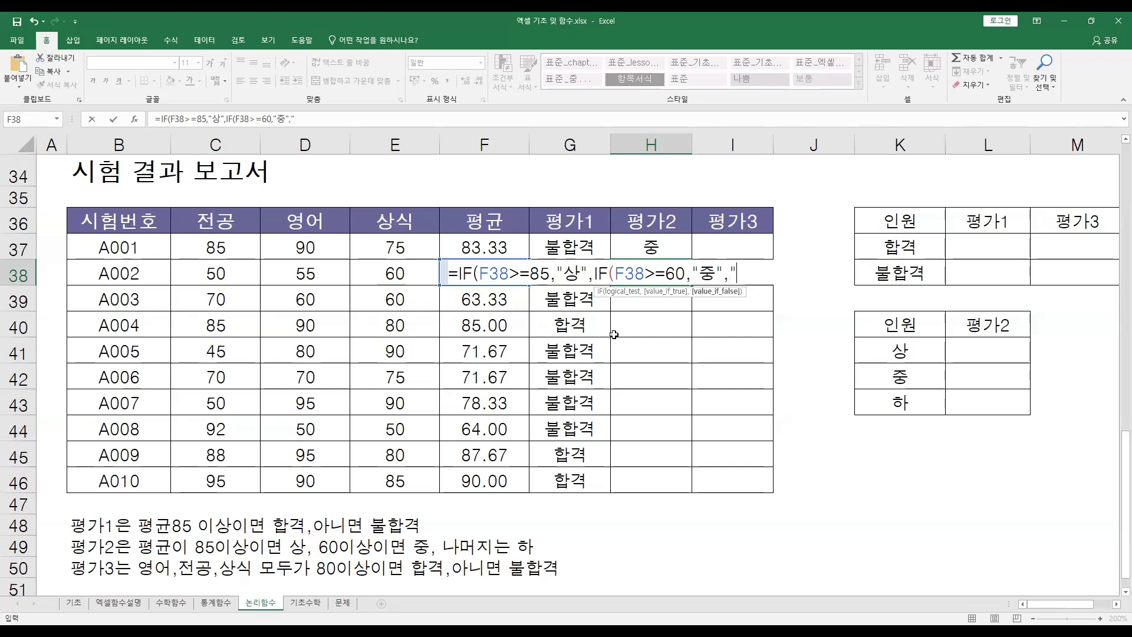
{"action": "type", "text": "하\"))"}
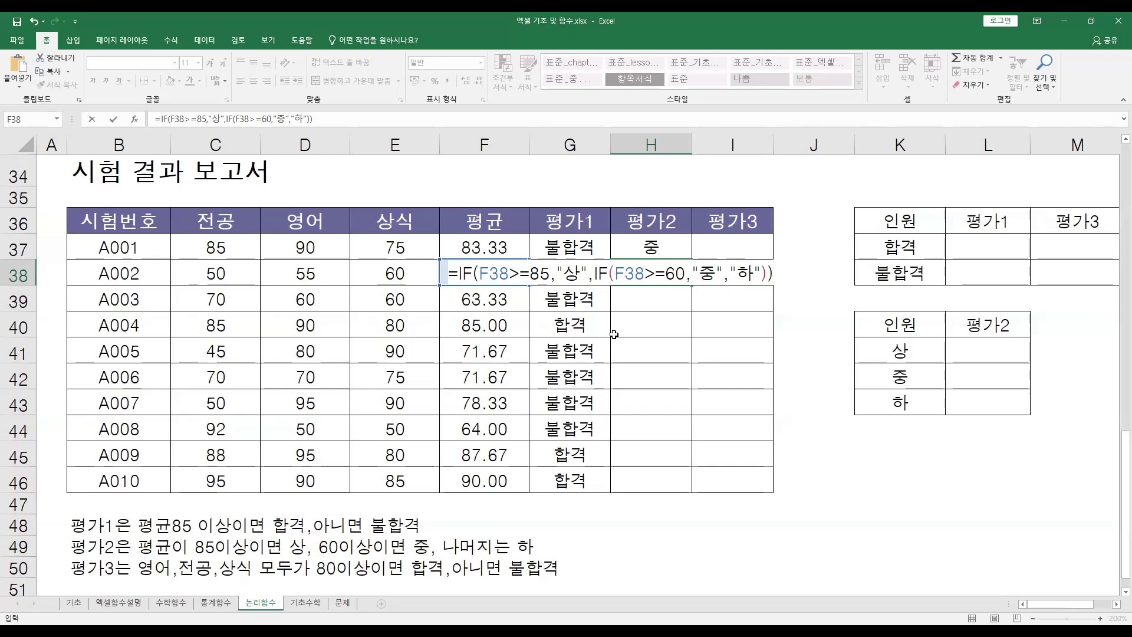
{"action": "key", "text": "ctrl+Return"}
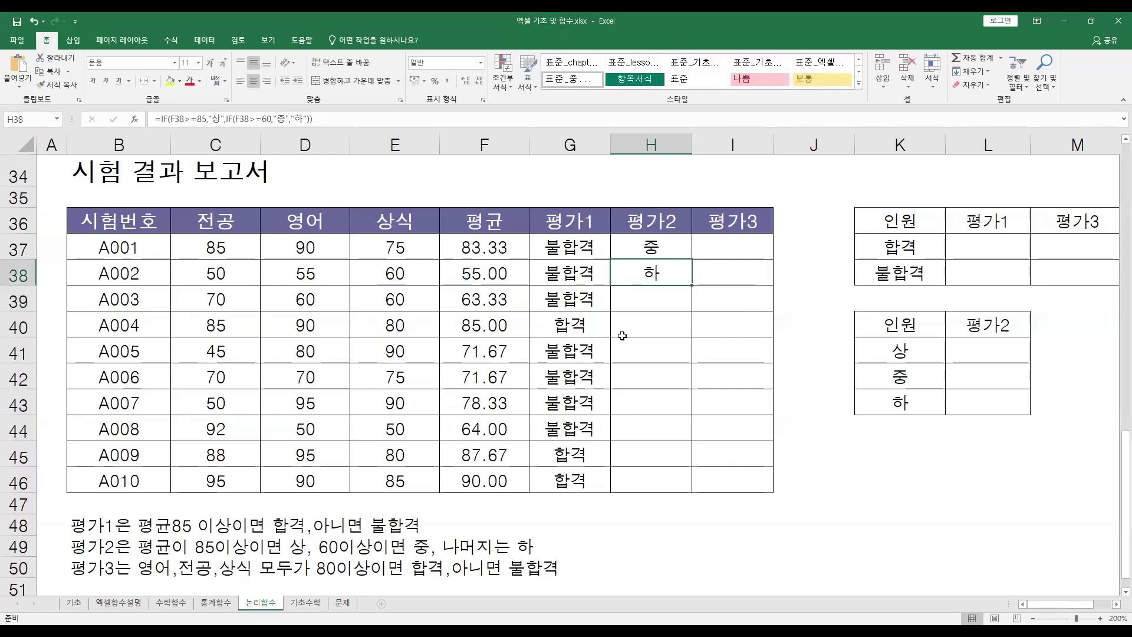
Fill the 평가2 formula down the column to H46
{"action": "double_click", "coordinate": [682, 248]}
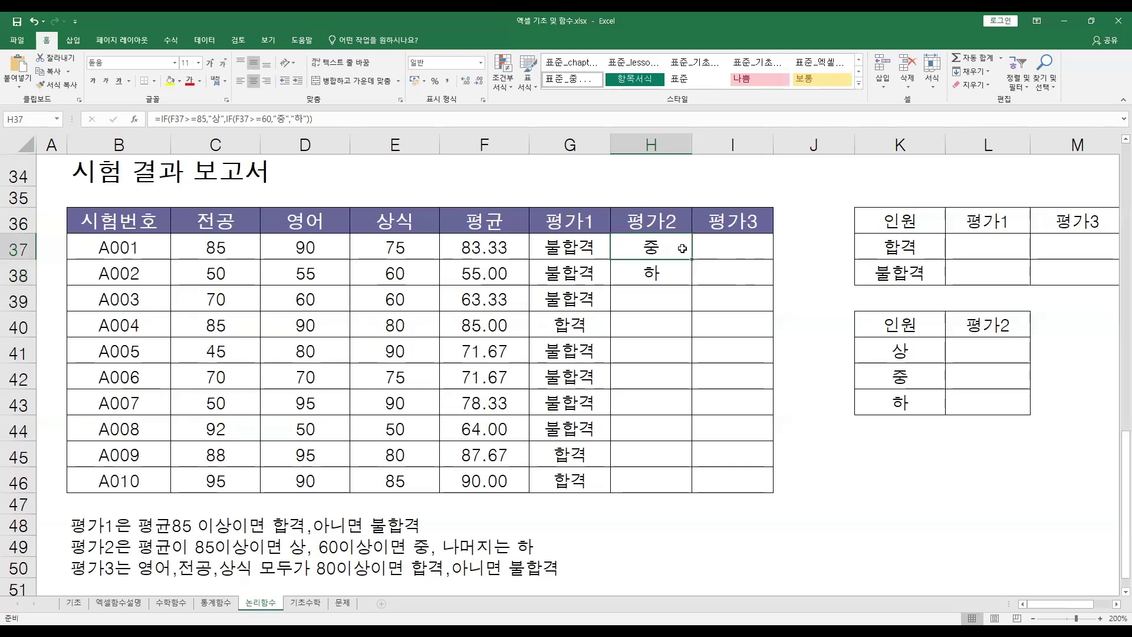
{"action": "double_click", "coordinate": [651, 276]}
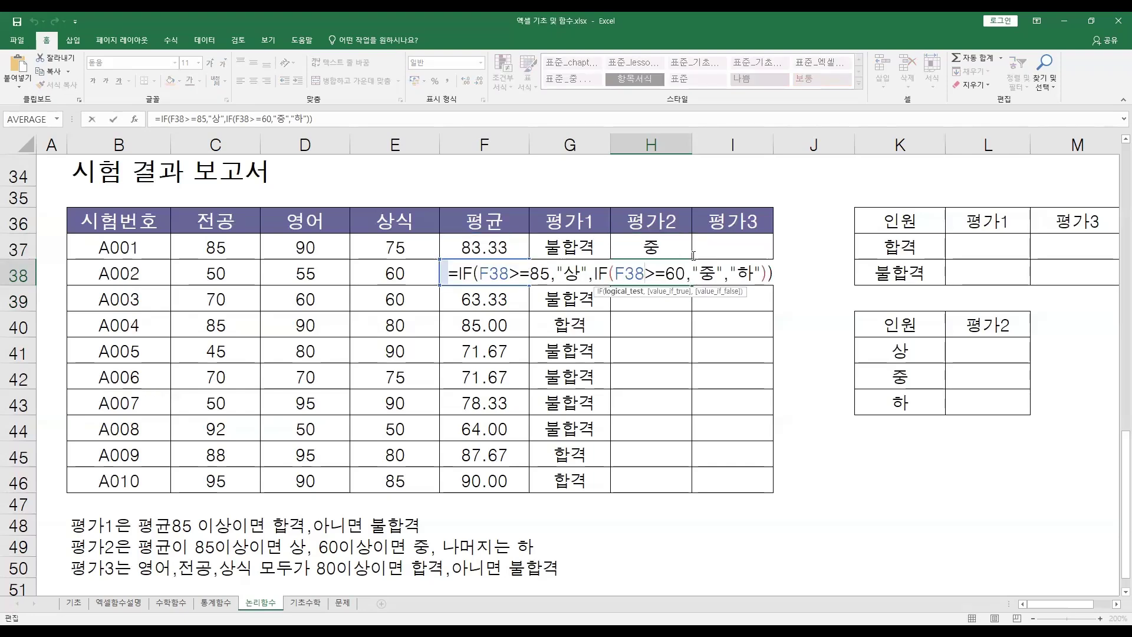
{"action": "double_click", "coordinate": [686, 252]}
{"action": "left_click", "coordinate": [680, 284]}
{"action": "left_click", "coordinate": [684, 252]}
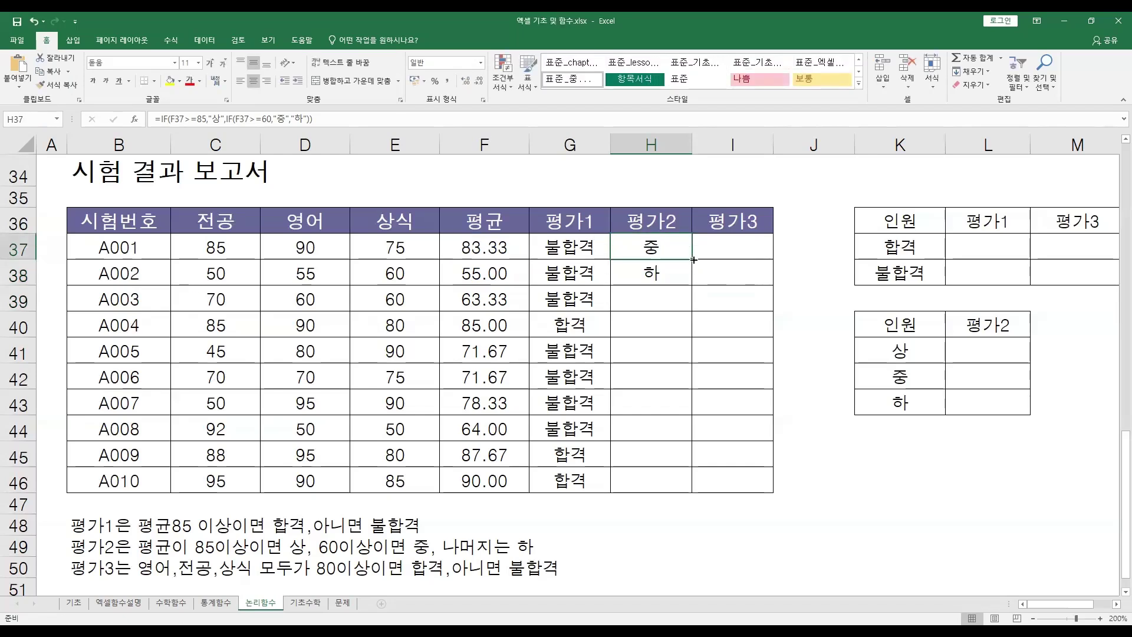
{"action": "double_click", "coordinate": [692, 259]}
{"action": "double_click", "coordinate": [692, 284]}
{"action": "left_click", "coordinate": [733, 265]}
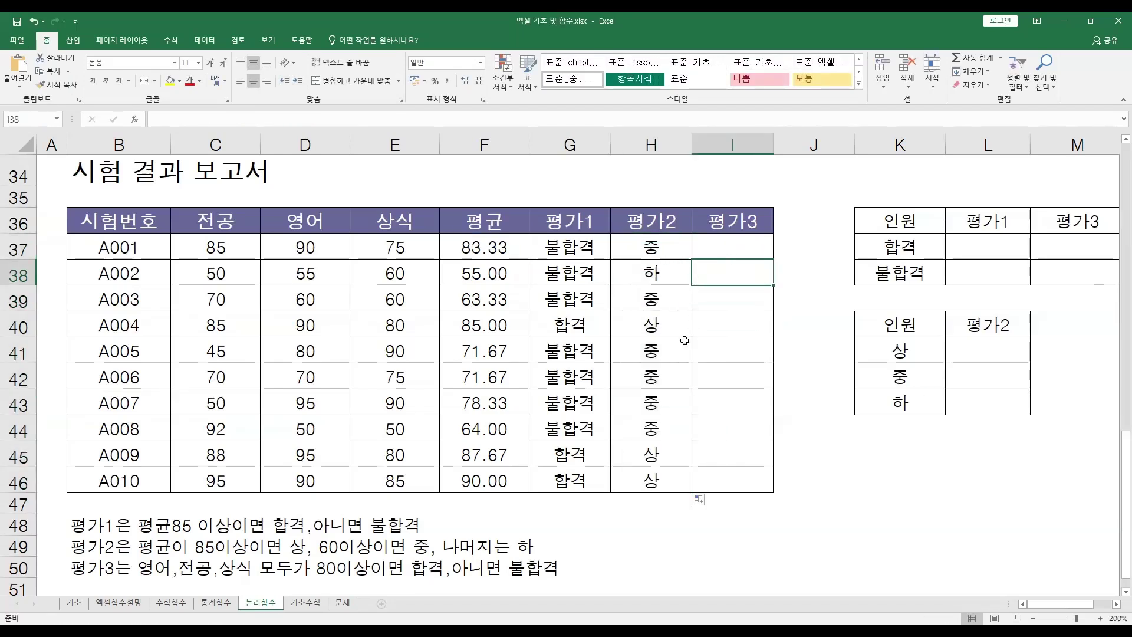
Check the filled 평가2 grades in H37:H46 against the corresponding 평균 values in column F
{"action": "left_click_drag", "start_coordinate": [658, 353], "coordinate": [652, 430]}
{"action": "left_click_drag", "start_coordinate": [496, 353], "coordinate": [490, 431]}
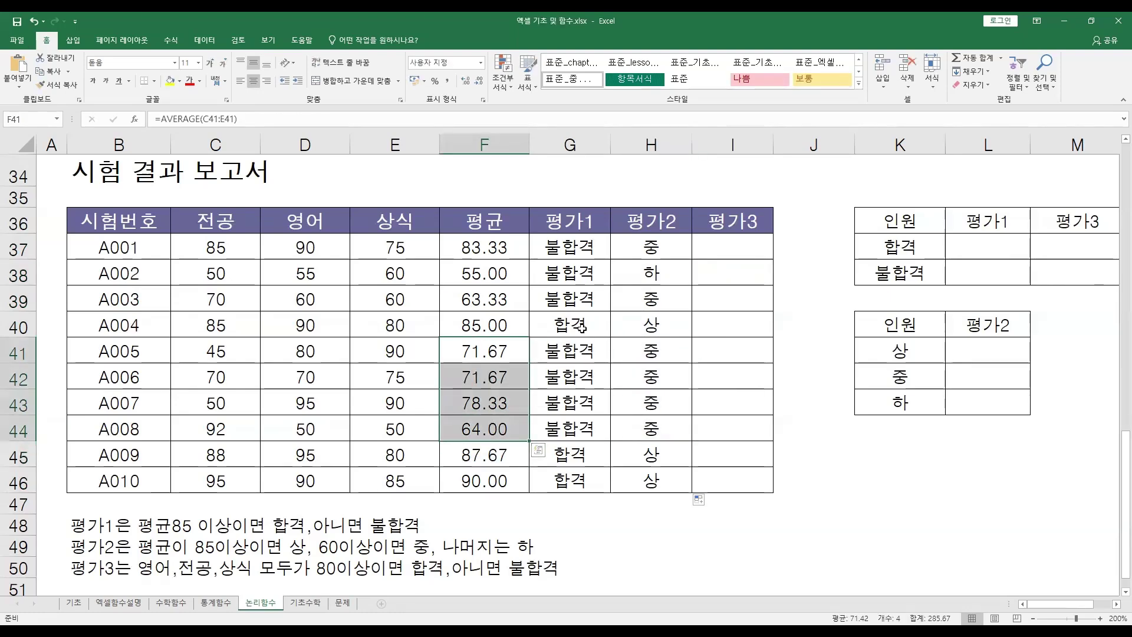
{"action": "left_click_drag", "start_coordinate": [500, 303], "coordinate": [498, 324]}
{"action": "left_click_drag", "start_coordinate": [660, 272], "coordinate": [519, 279]}
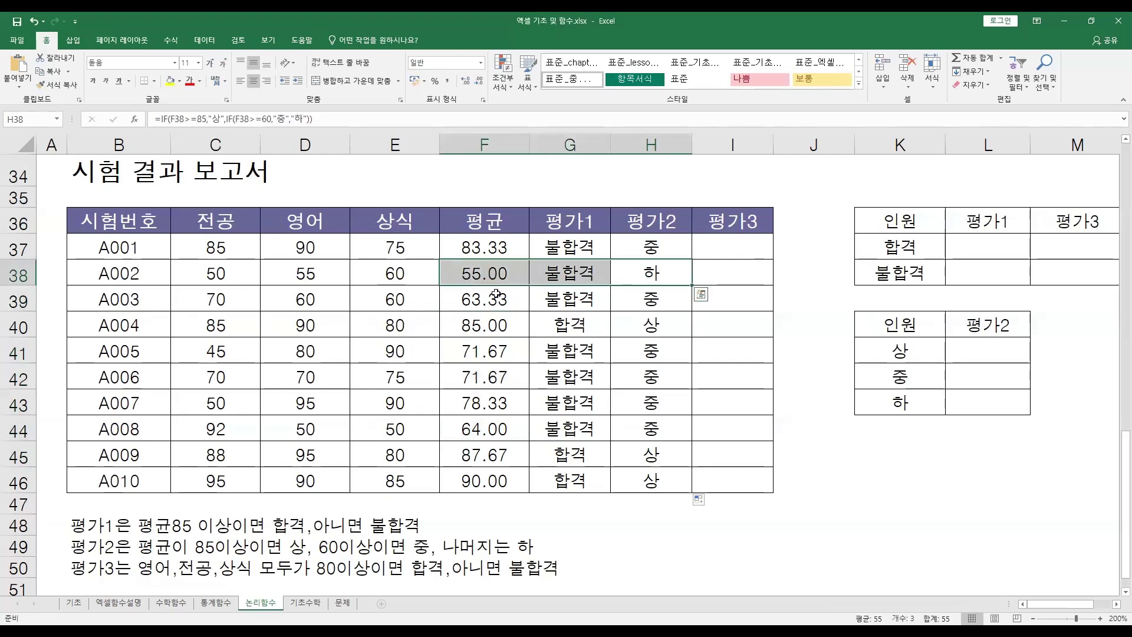
{"action": "left_click", "coordinate": [660, 463]}
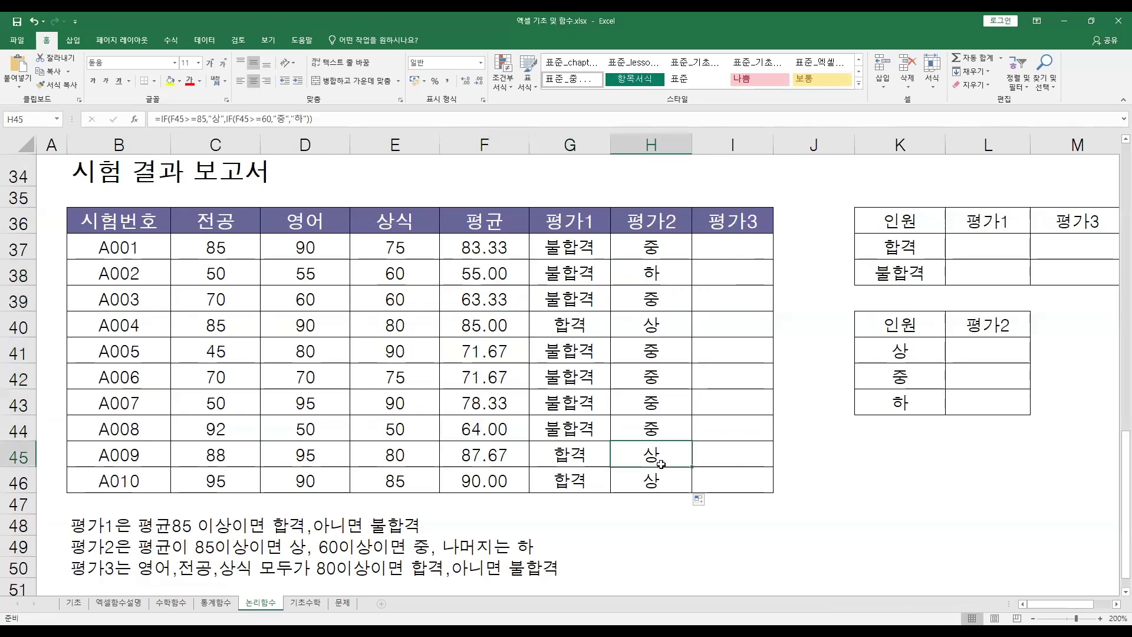
{"action": "left_click", "coordinate": [737, 252]}
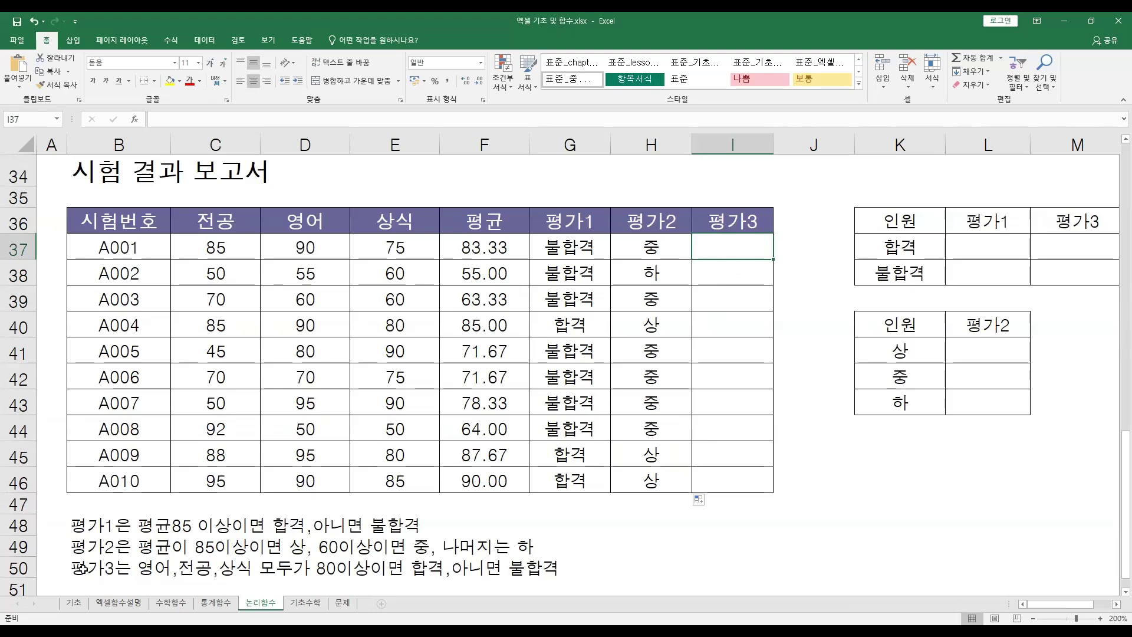
{"action": "left_click_drag", "start_coordinate": [654, 250], "coordinate": [675, 480]}
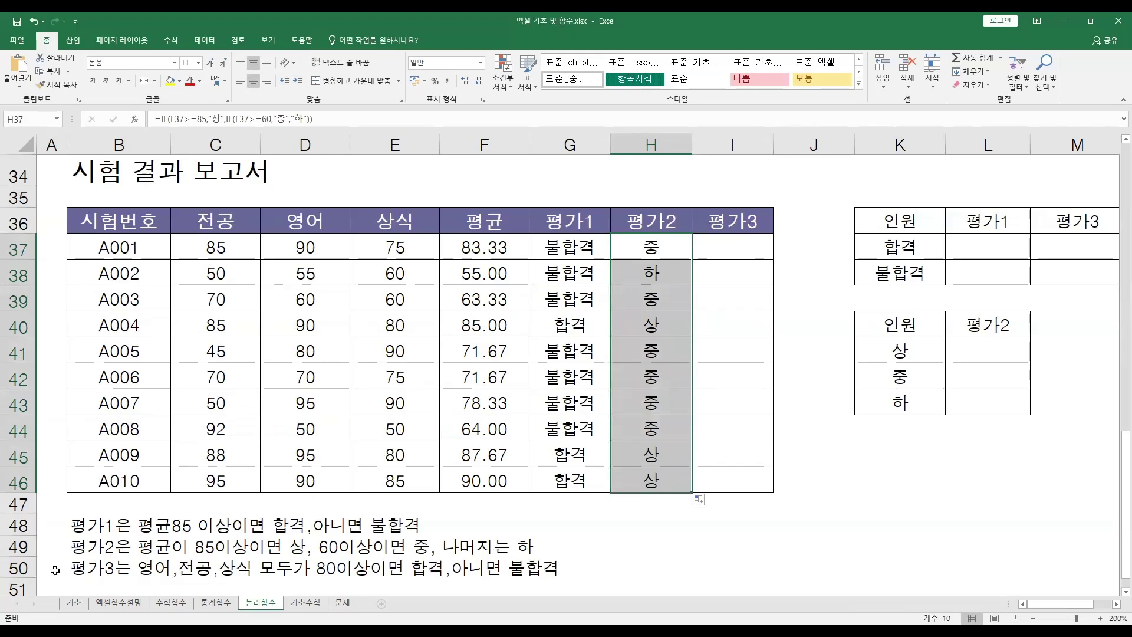
Read the 평가3 rule in row 50 for the subjects, the pass threshold and the two outcomes
{"action": "left_click_drag", "start_coordinate": [55, 572], "coordinate": [570, 571]}
{"action": "left_click_drag", "start_coordinate": [53, 572], "coordinate": [605, 567]}
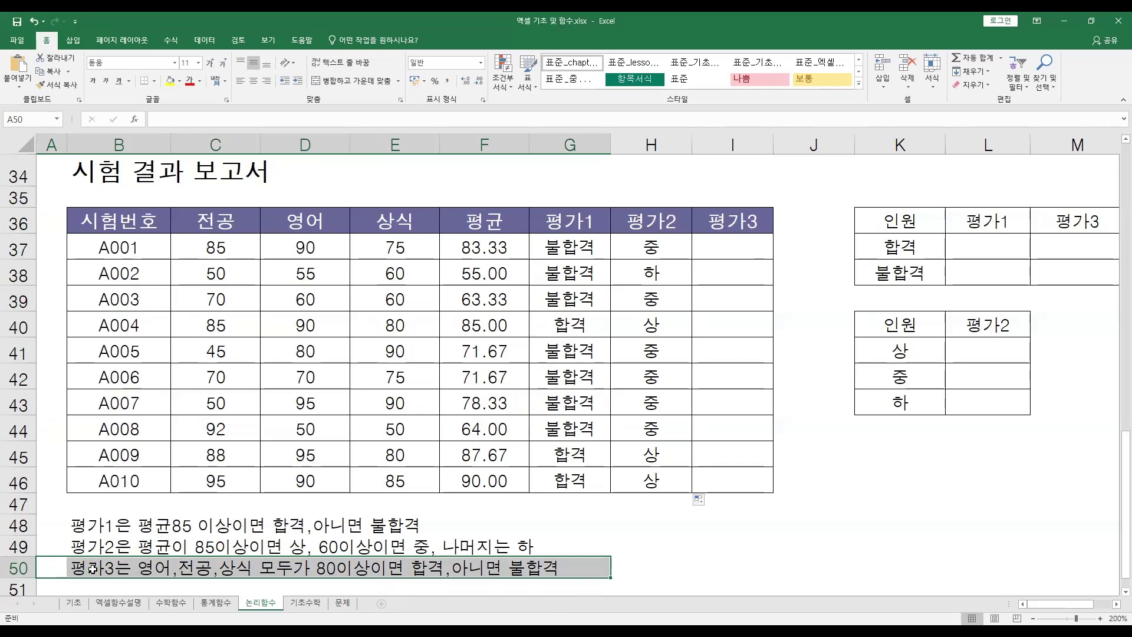
{"action": "left_click", "coordinate": [114, 570]}
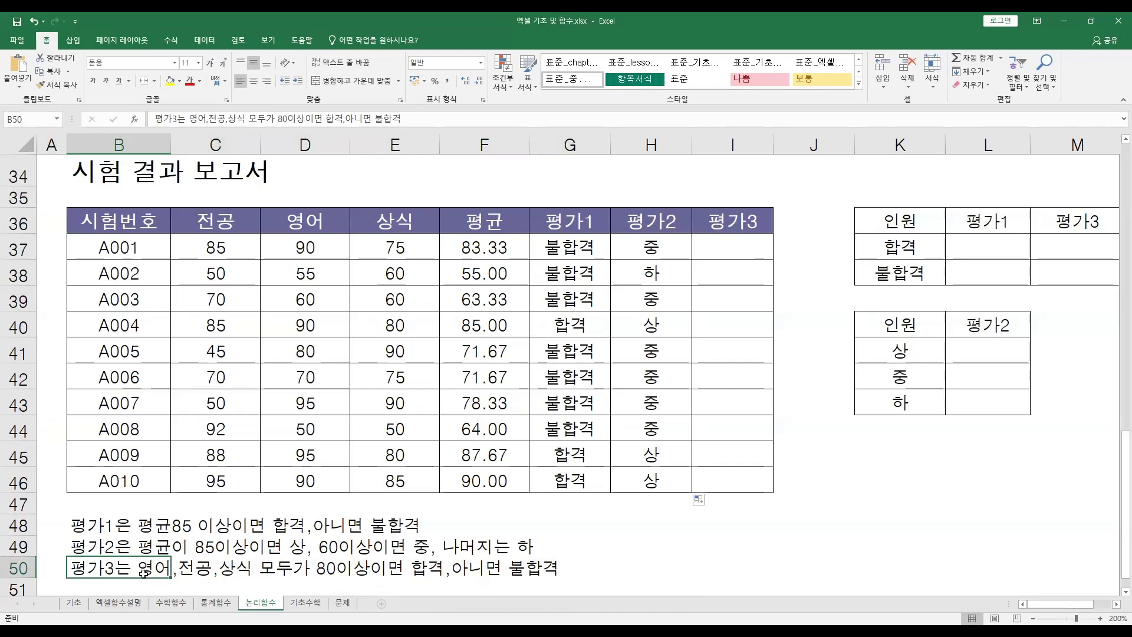
{"action": "left_click_drag", "start_coordinate": [120, 568], "coordinate": [589, 579]}
{"action": "left_click", "coordinate": [645, 554]}
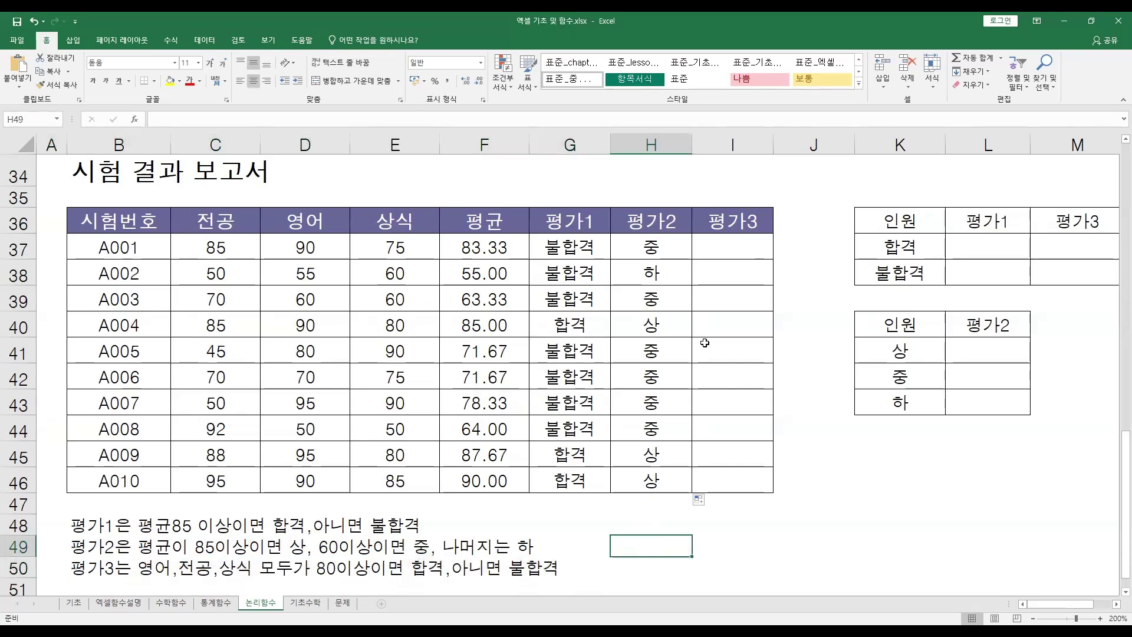
Start the 평가3 formula for A001 in I37 with an AND function as the IF logical test
{"action": "left_click", "coordinate": [744, 255]}
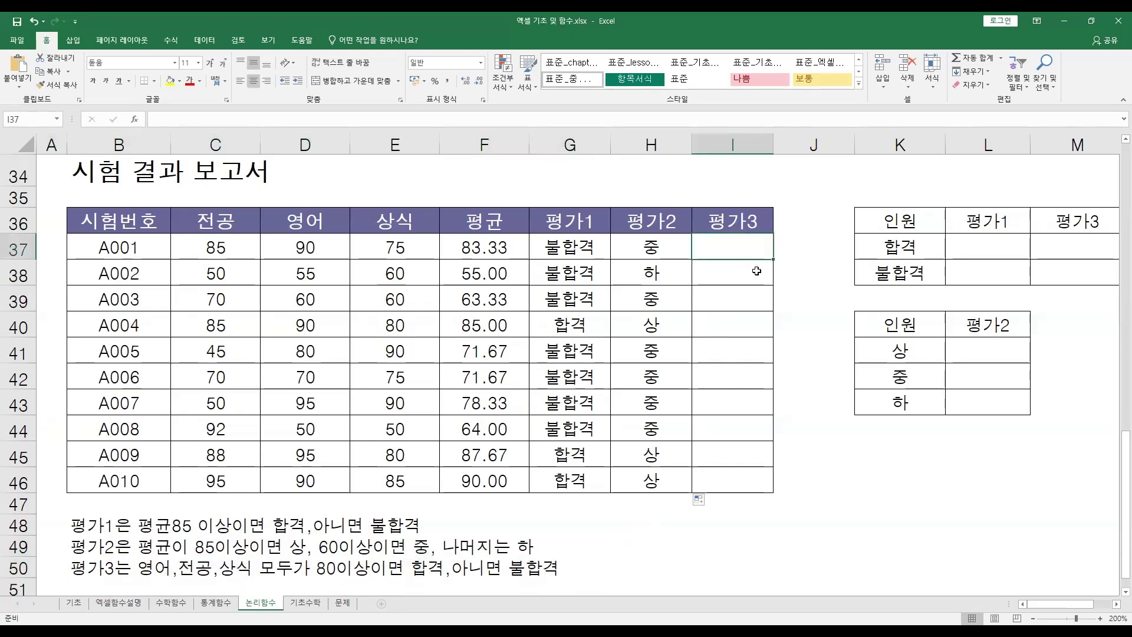
{"action": "type", "text": "="}
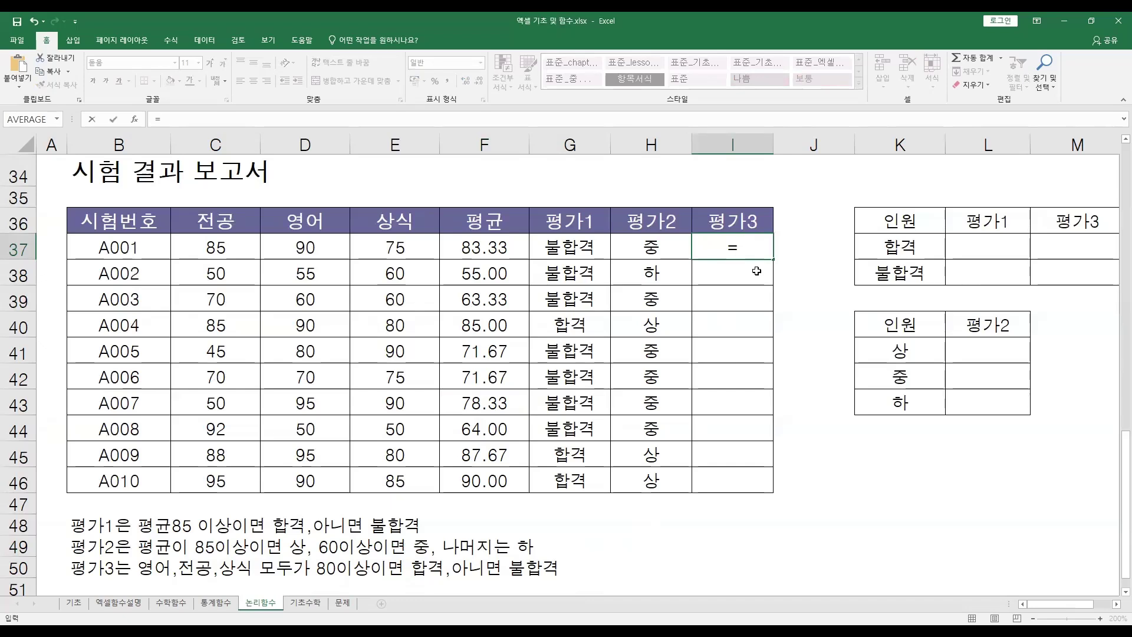
{"action": "type", "text": "i"}
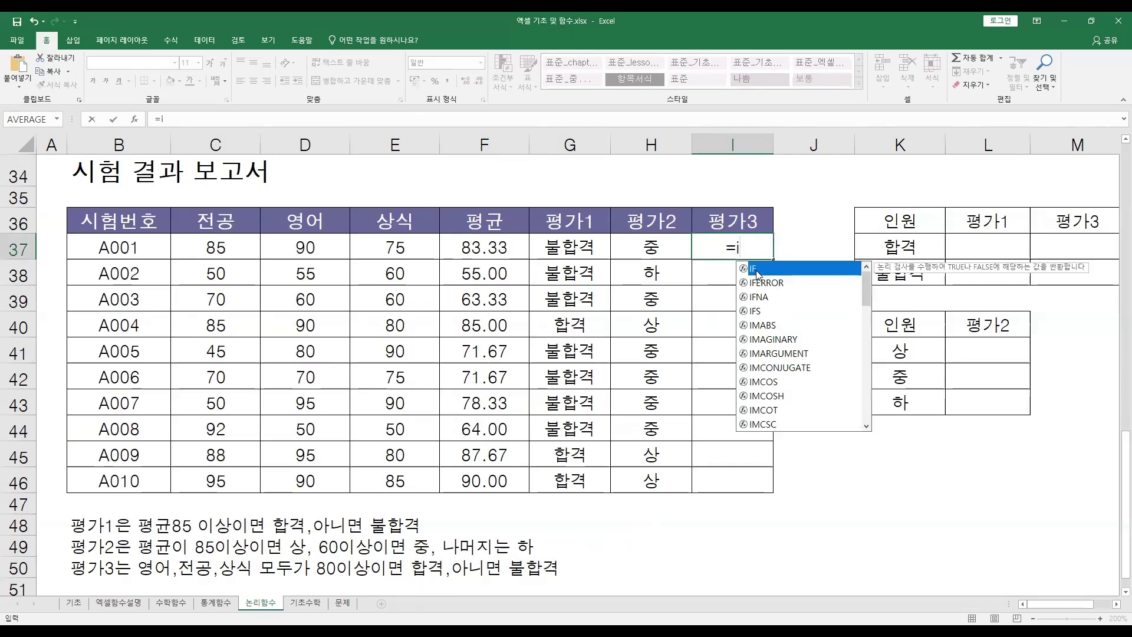
{"action": "double_click", "coordinate": [758, 271]}
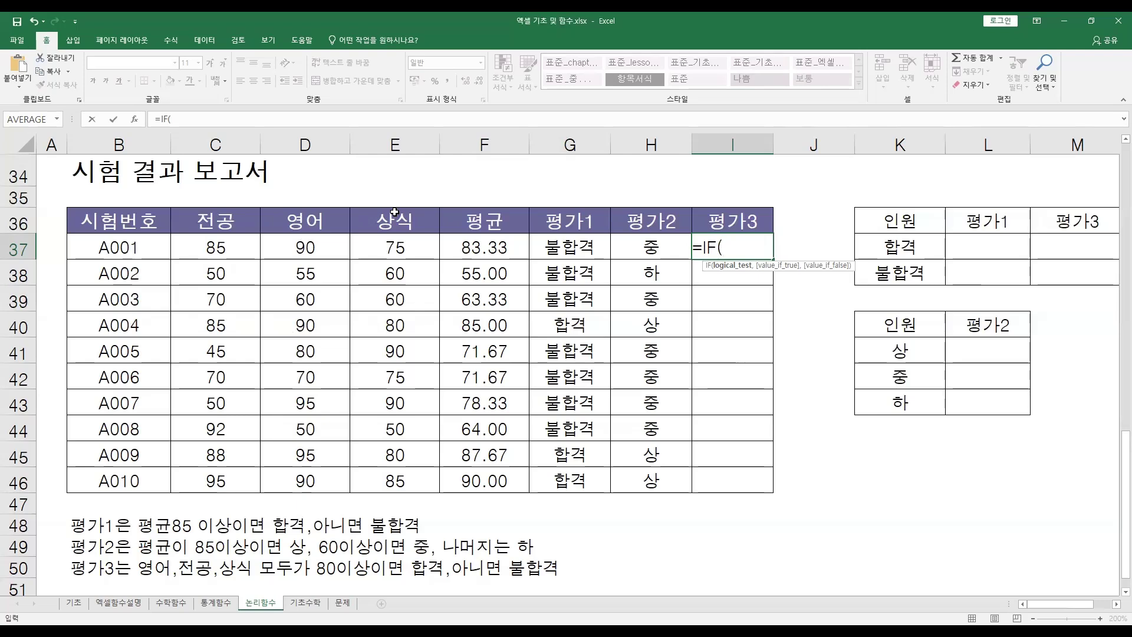
{"action": "type", "text": "and"}
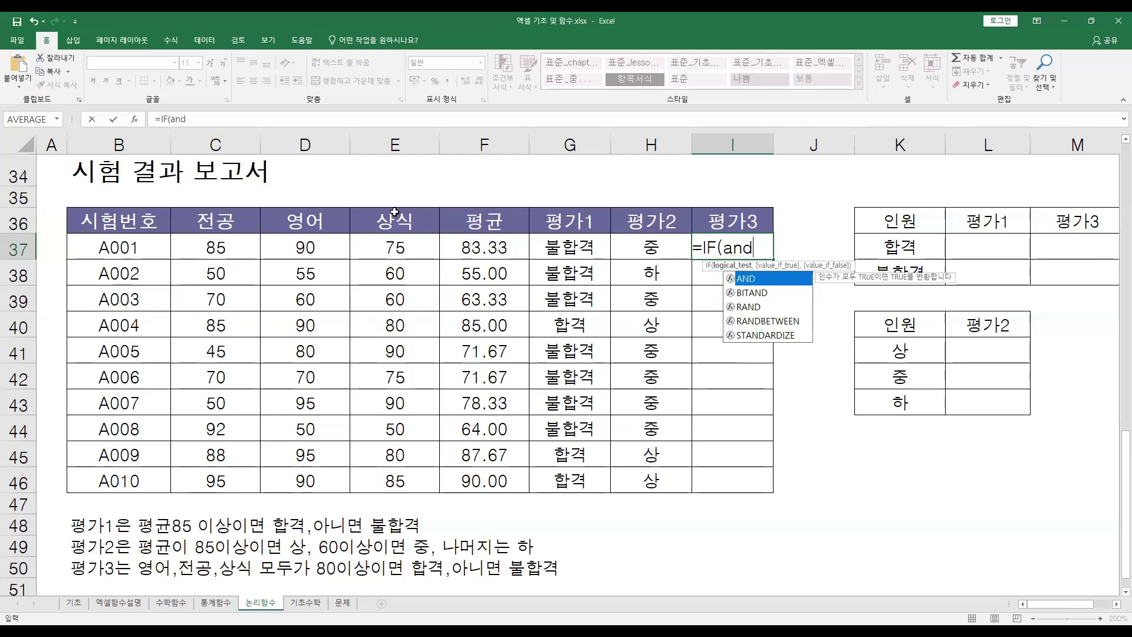
{"action": "key", "text": "Tab"}
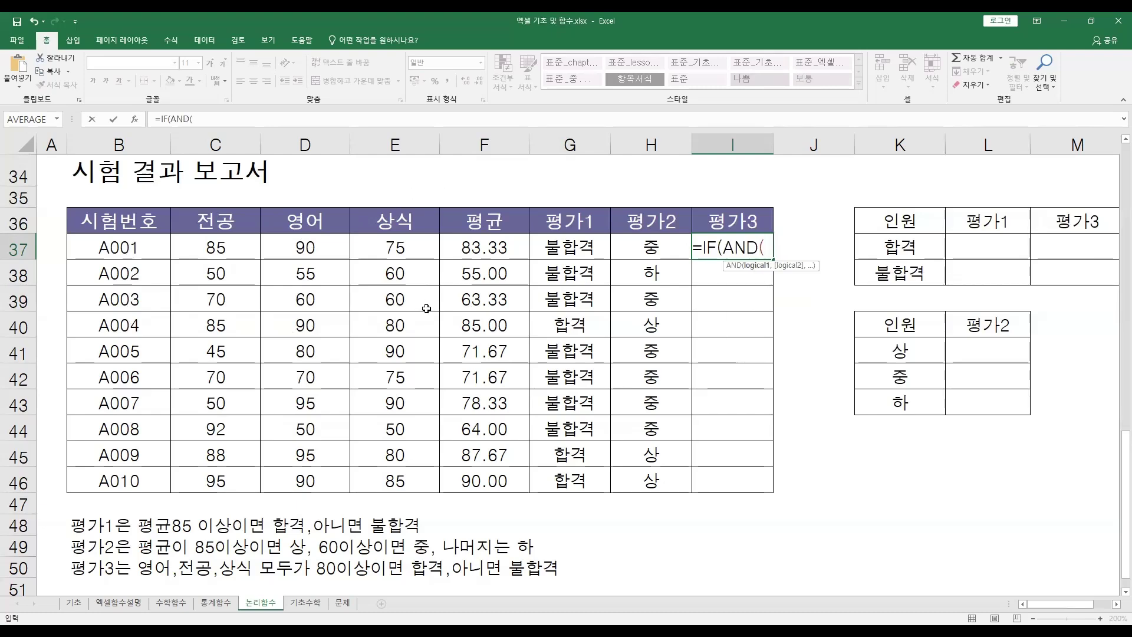
Fill the AND test in I37 with the conditions D37>=80, C37>=80 and E37>=80, and close its parenthesis
{"action": "left_click", "coordinate": [328, 248]}
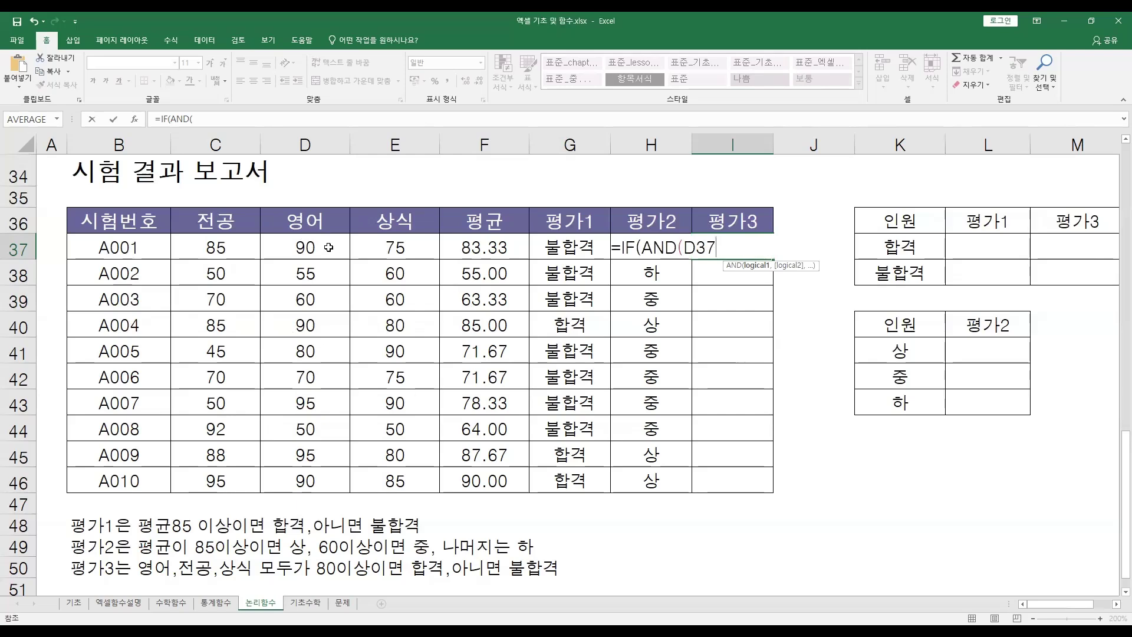
{"action": "type", "text": ">=80"}
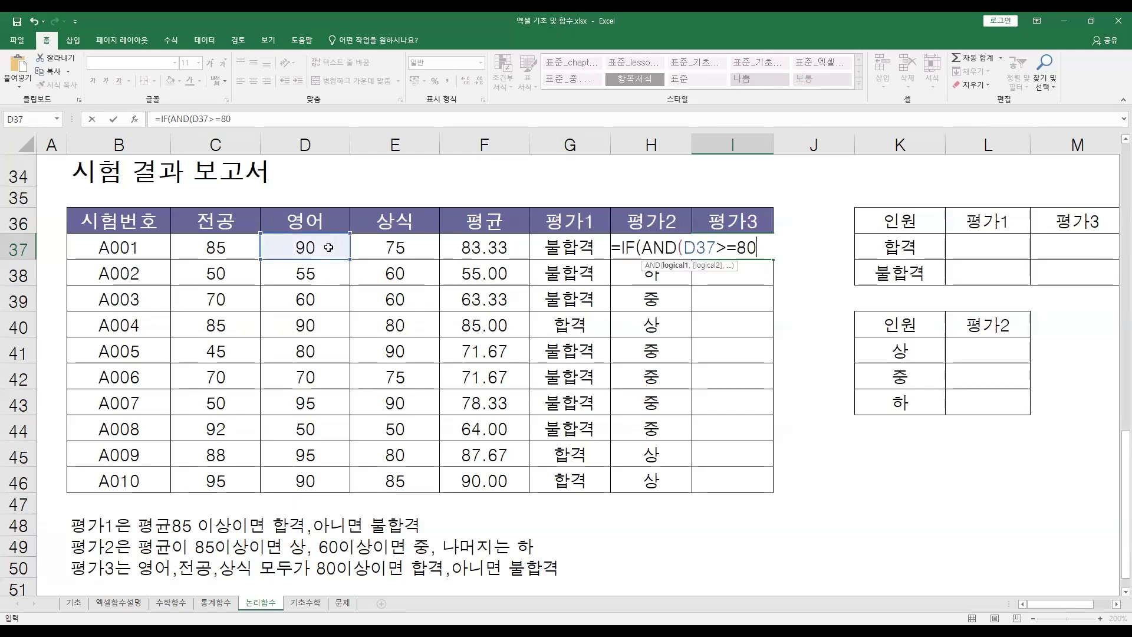
{"action": "type", "text": ","}
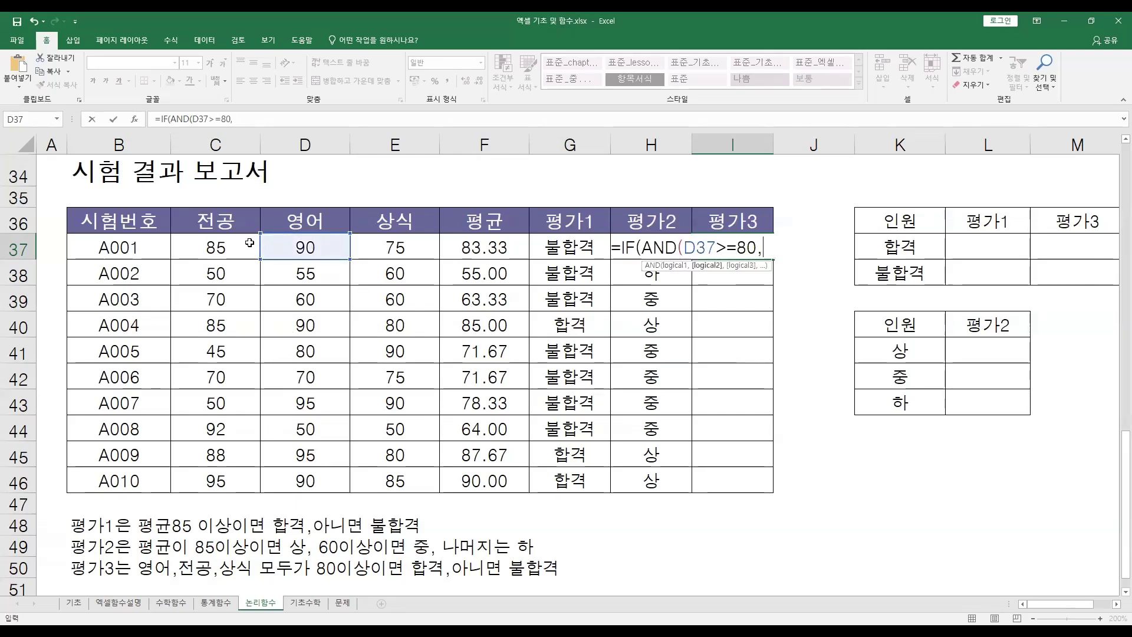
{"action": "left_click", "coordinate": [229, 246]}
{"action": "type", "text": ">=80"}
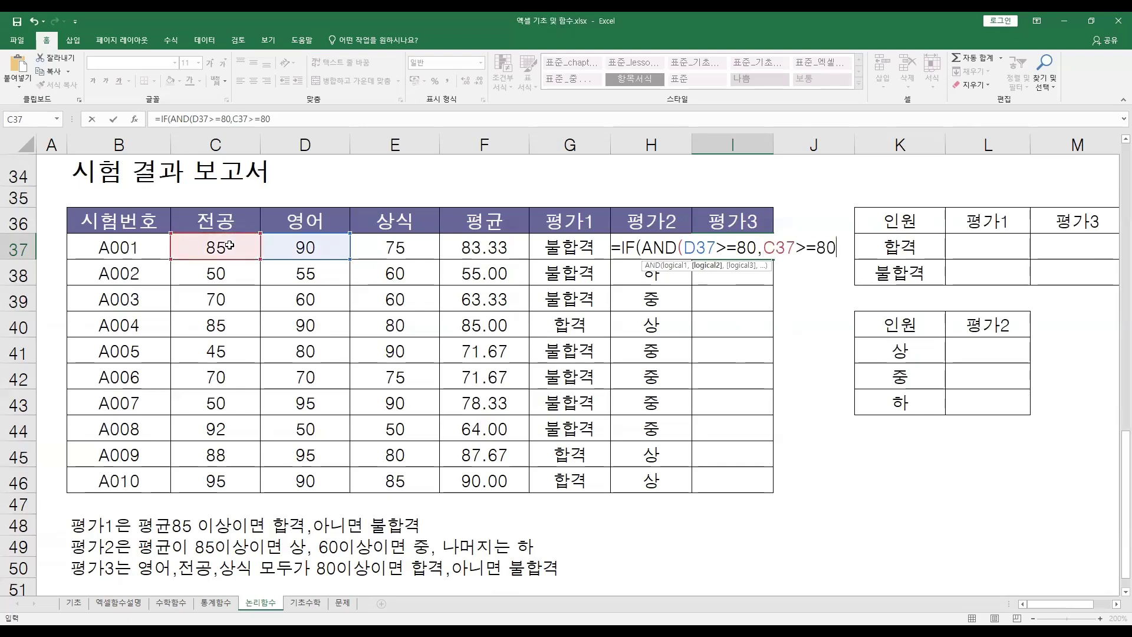
{"action": "type", "text": ","}
{"action": "left_click", "coordinate": [412, 249]}
{"action": "type", "text": ">=80"}
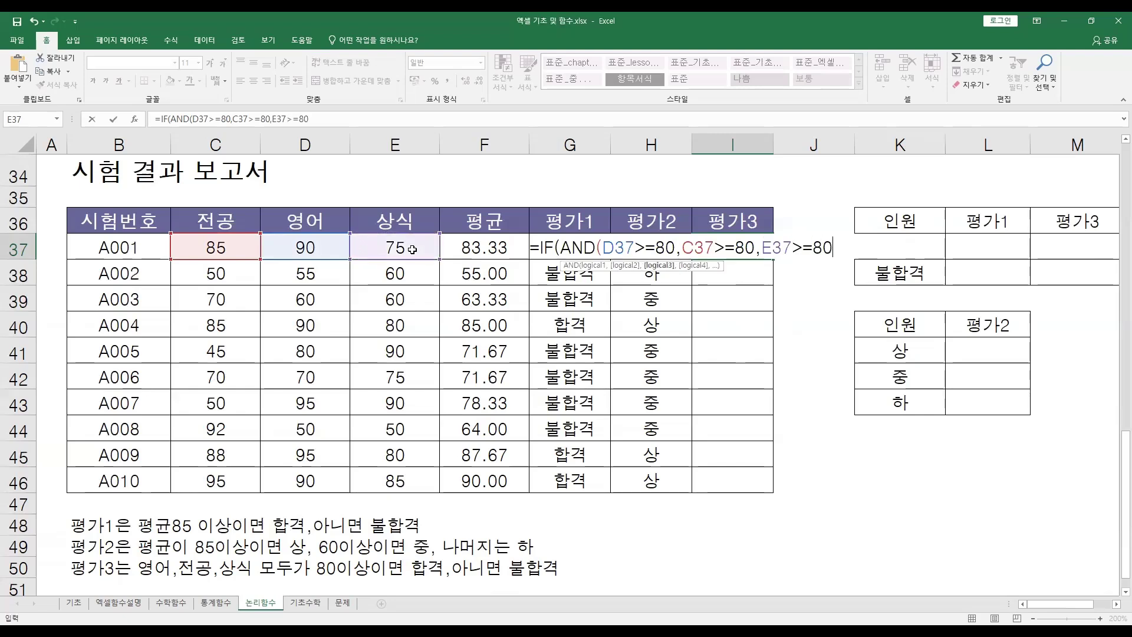
{"action": "type", "text": ")"}
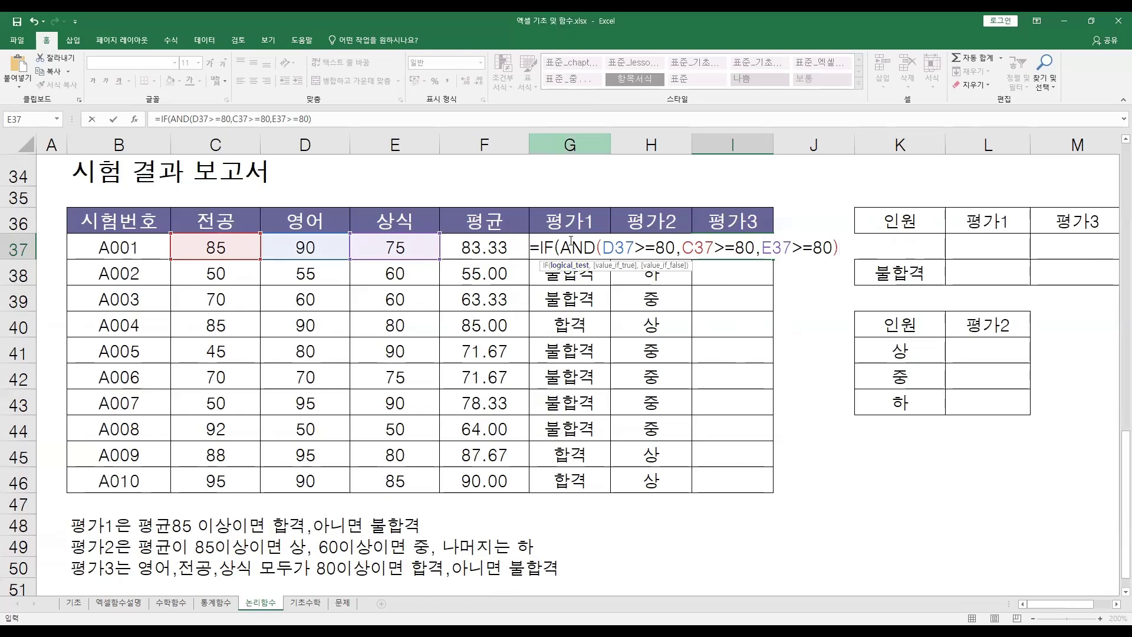
Complete the I37 formula so it returns "합격" when the AND test is true and "불합격" otherwise
{"action": "left_click_drag", "start_coordinate": [571, 240], "coordinate": [858, 259]}
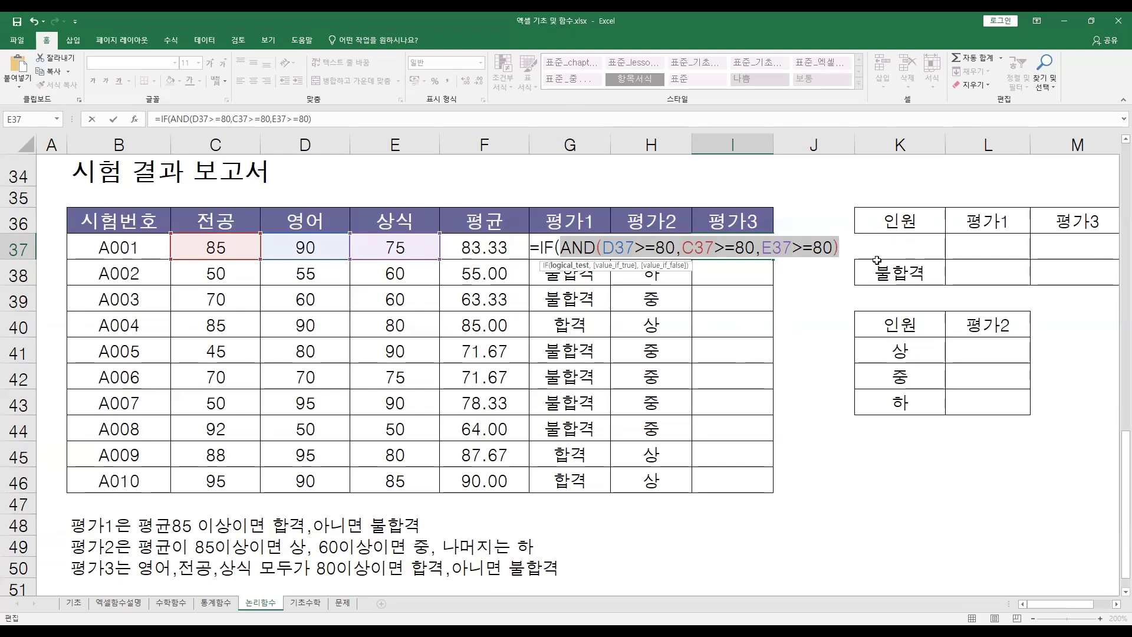
{"action": "left_click", "coordinate": [845, 249]}
{"action": "type", "text": ","}
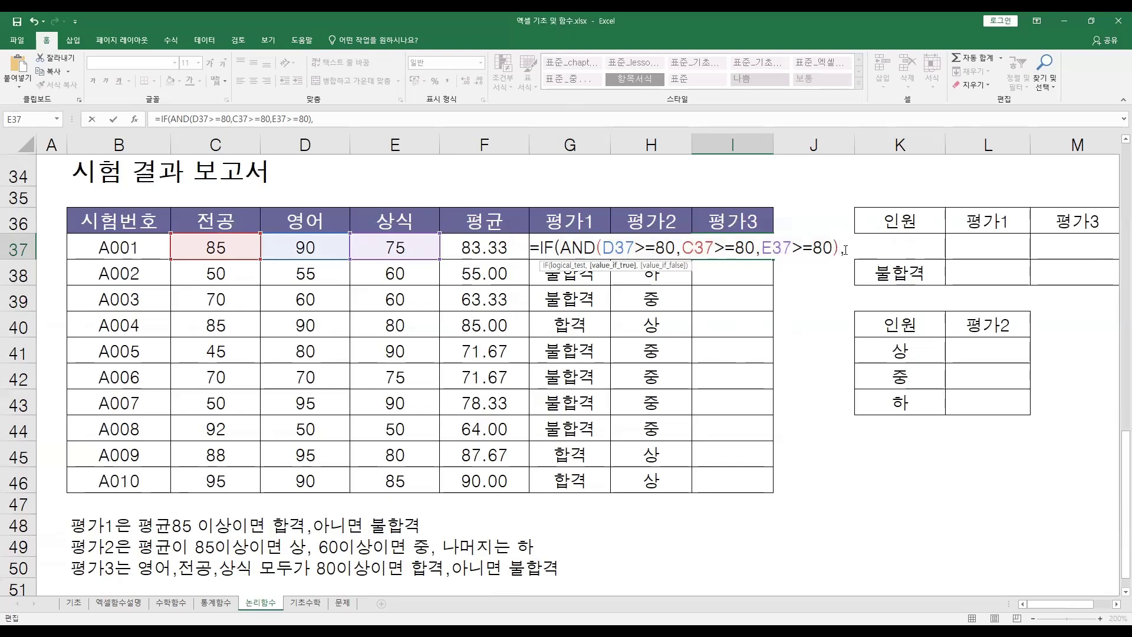
{"action": "type", "text": "\"합"}
{"action": "type", "text": "격\","}
{"action": "type", "text": "브"}
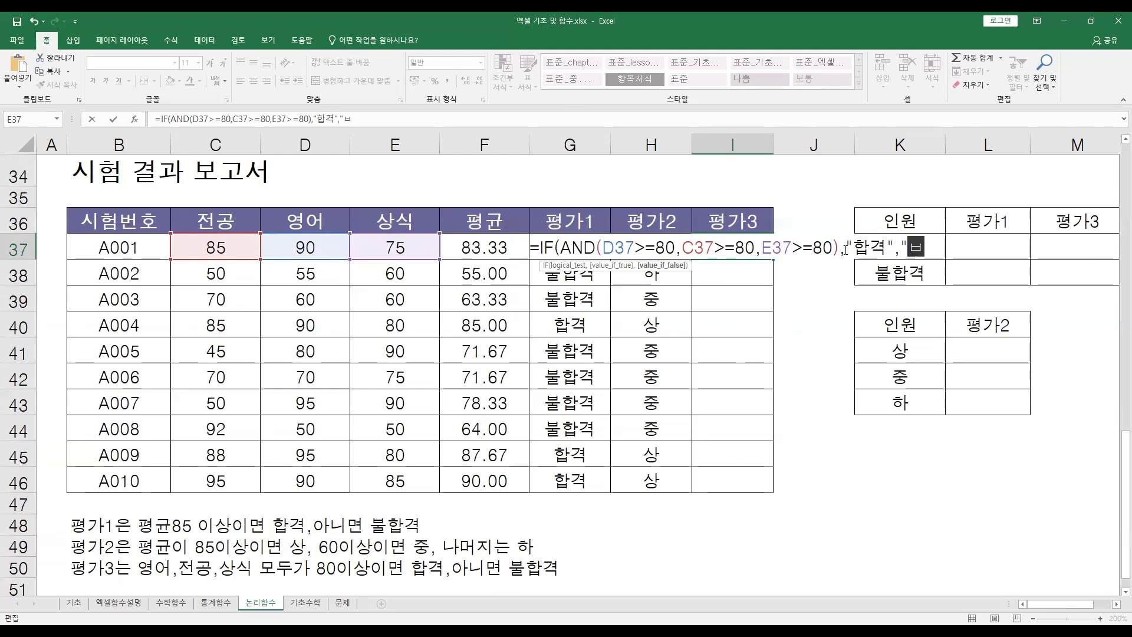
{"action": "type", "text": "불"}
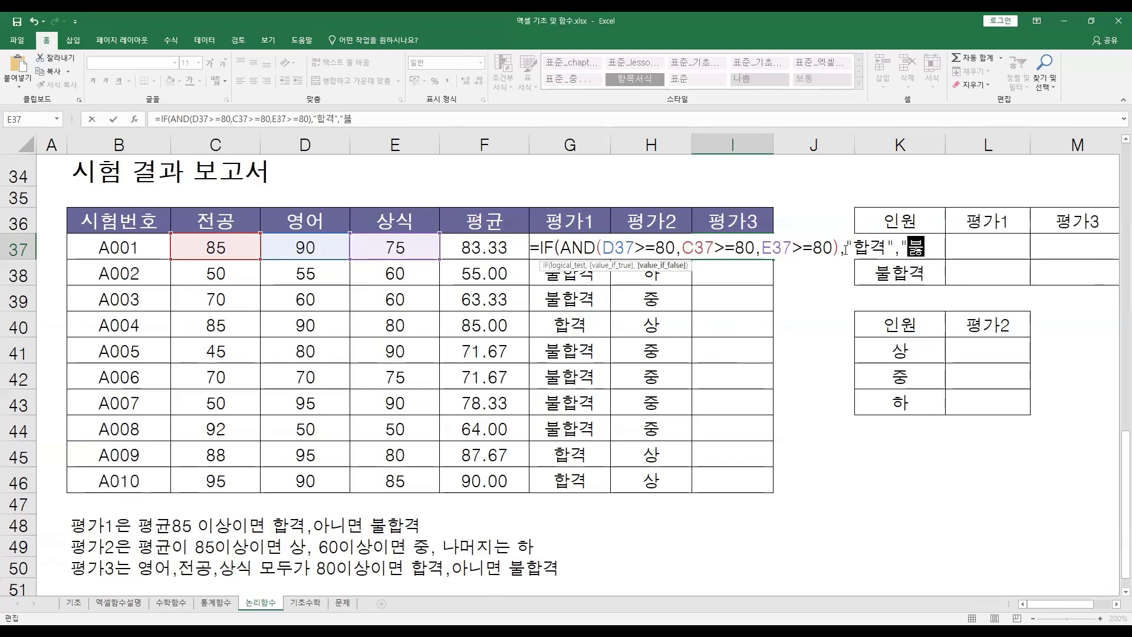
{"action": "type", "text": "합겨ㄱ\")"}
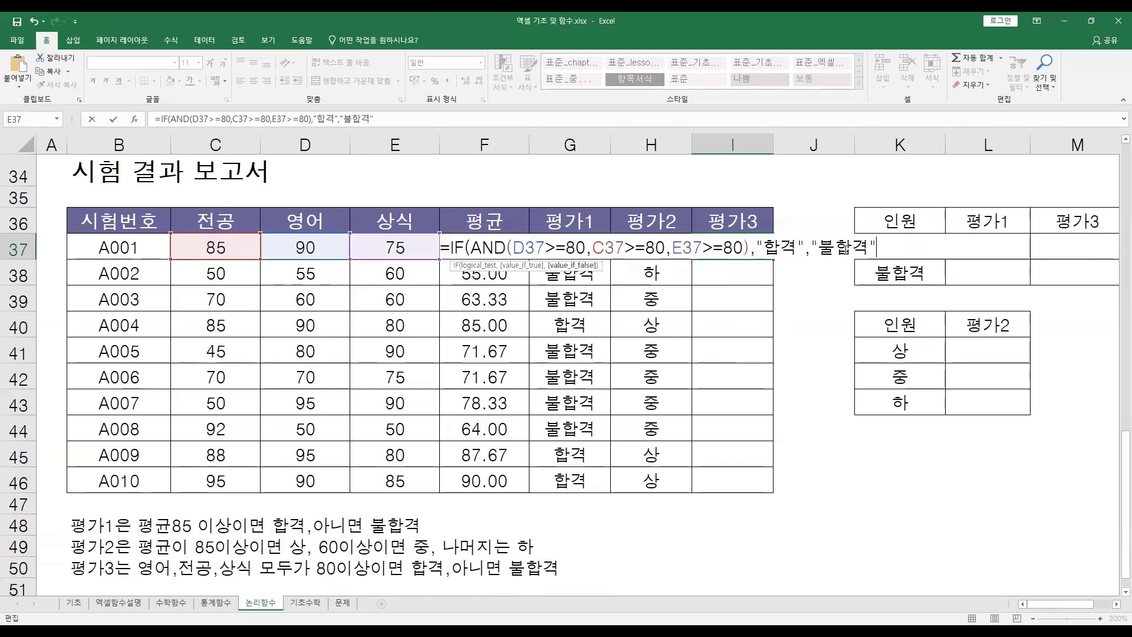
{"action": "key", "text": "ctrl+Return"}
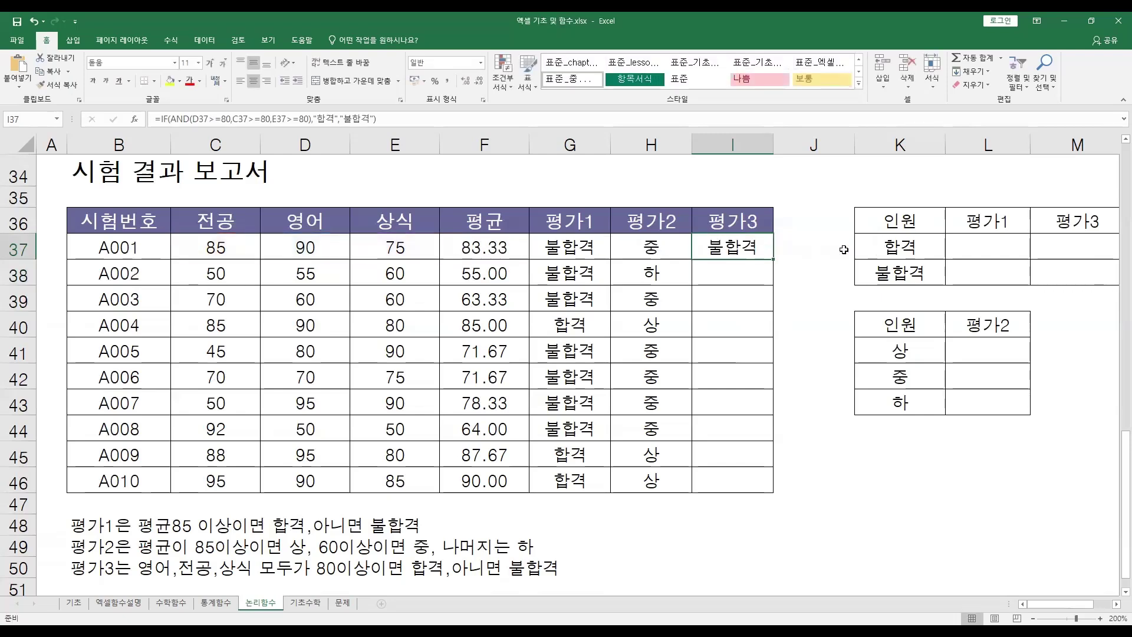
Review the IF and AND formula in I37 against the 평가3 rule written in row 50
{"action": "double_click", "coordinate": [760, 247]}
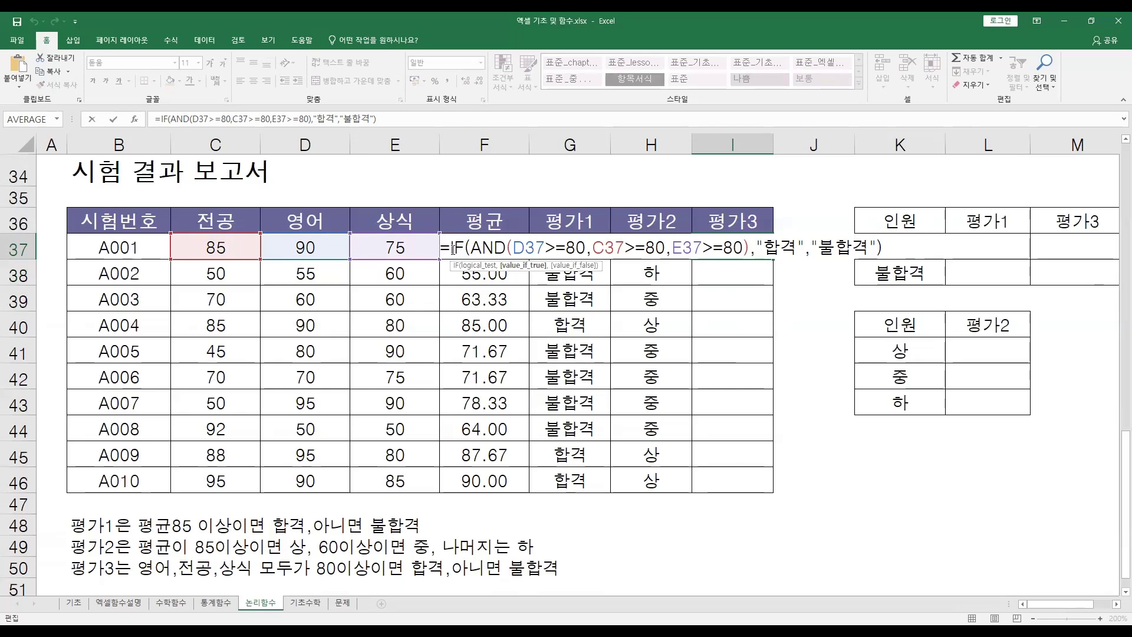
{"action": "key", "text": "Return"}
{"action": "left_click_drag", "start_coordinate": [64, 570], "coordinate": [161, 568]}
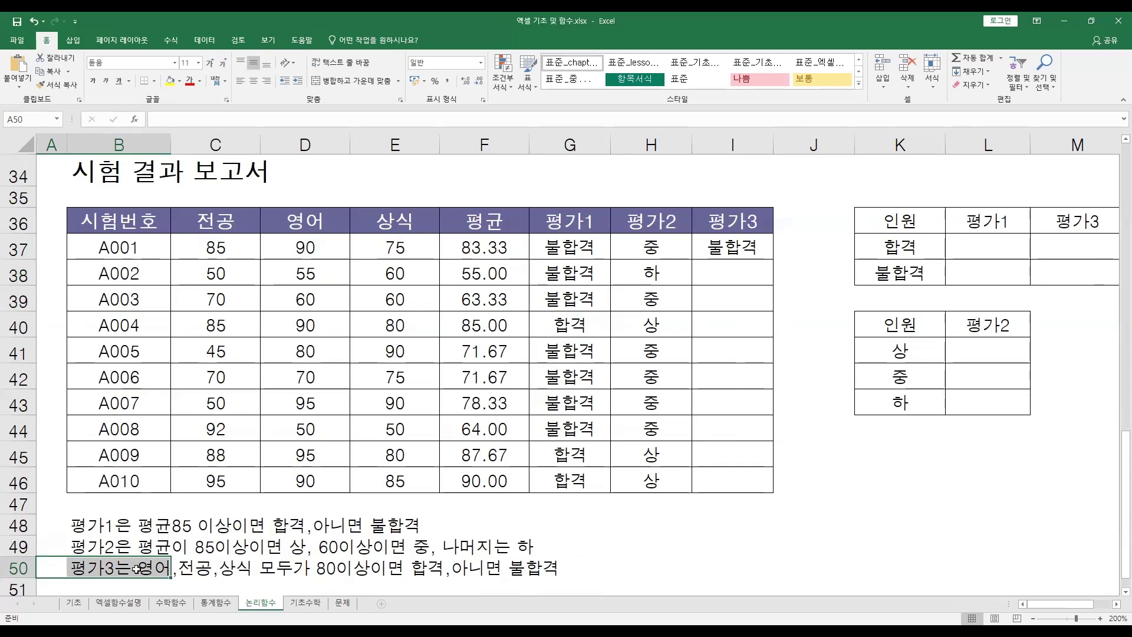
{"action": "left_click_drag", "start_coordinate": [55, 575], "coordinate": [559, 573]}
{"action": "left_click", "coordinate": [649, 568]}
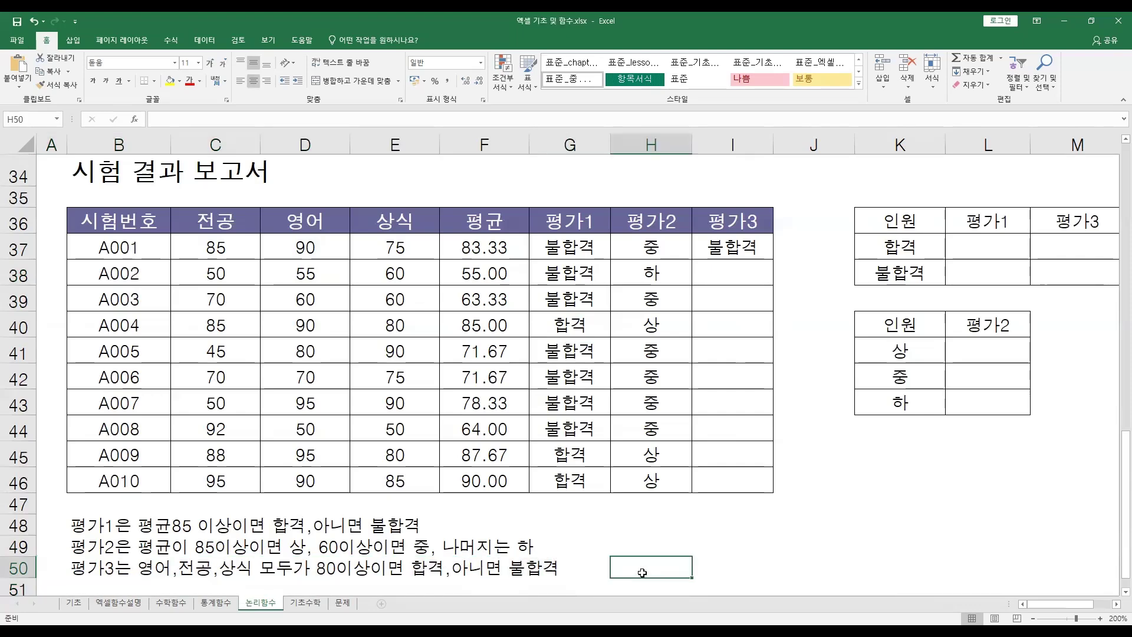
{"action": "left_click", "coordinate": [766, 250]}
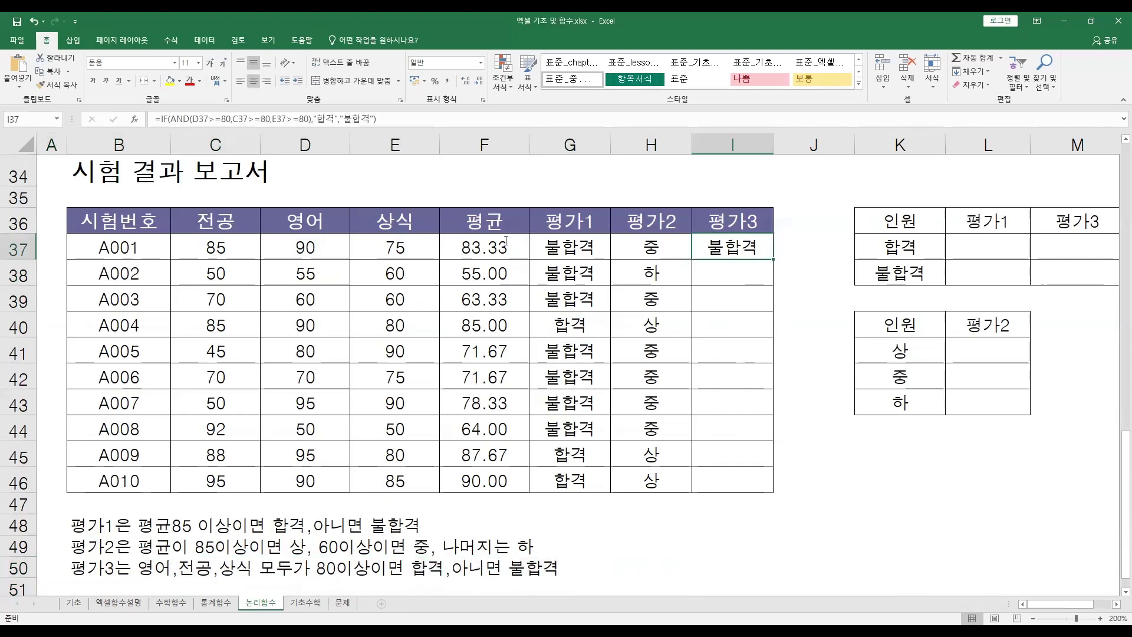
{"action": "key", "text": "F2"}
{"action": "left_click_drag", "start_coordinate": [470, 247], "coordinate": [750, 250]}
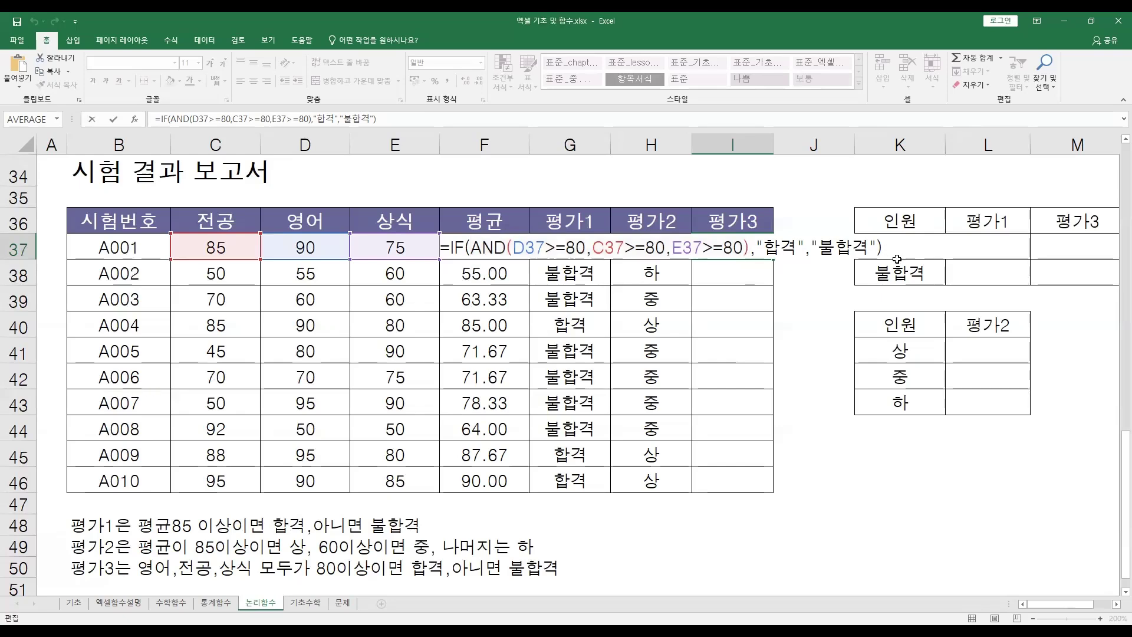
{"action": "key", "text": "Return"}
Fill the 평가3 formula from I37 down the column to I46
{"action": "left_click", "coordinate": [741, 246]}
{"action": "double_click", "coordinate": [773, 259]}
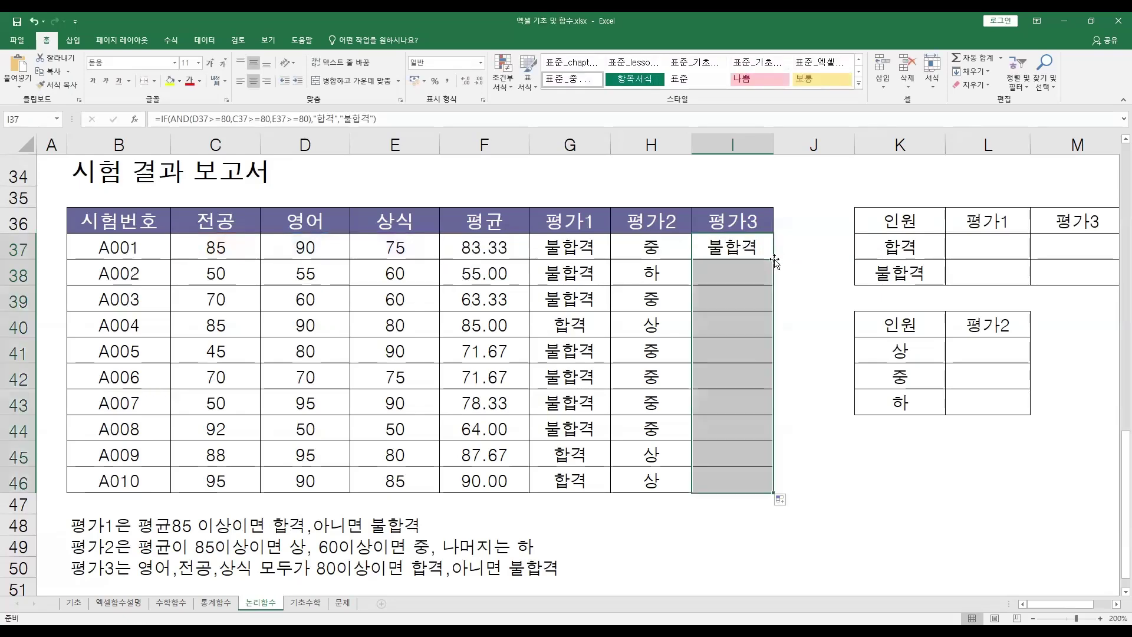
{"action": "left_click", "coordinate": [809, 265]}
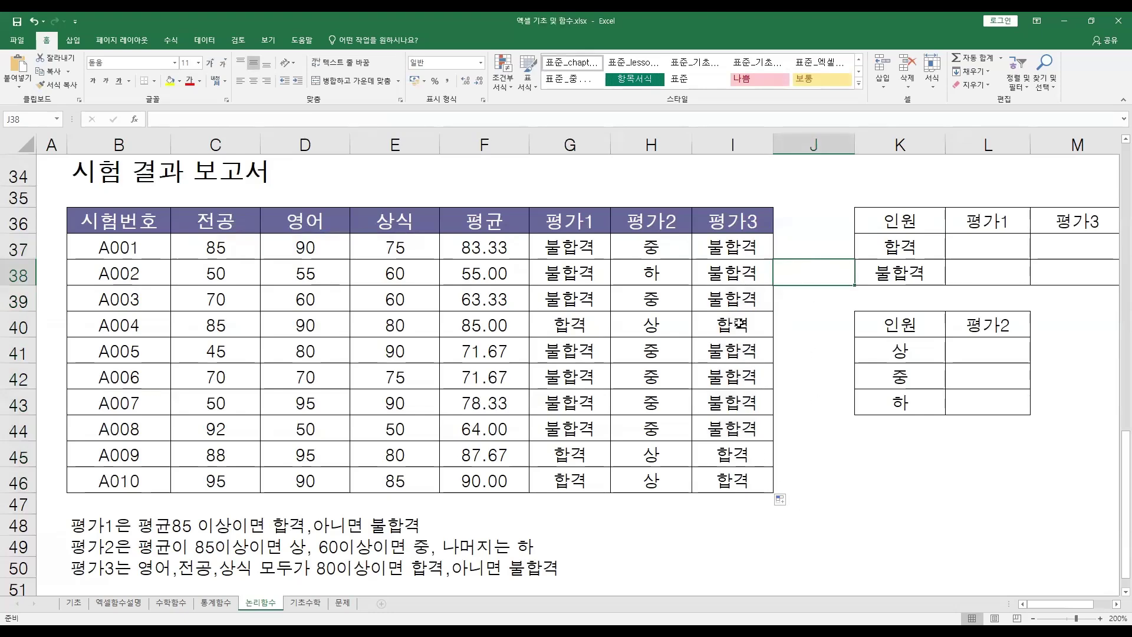
Check the 평가3 grades of A004, A009 and A010 against their 전공, 영어 and 상식 scores
{"action": "left_click_drag", "start_coordinate": [737, 323], "coordinate": [654, 326]}
{"action": "left_click_drag", "start_coordinate": [441, 330], "coordinate": [253, 329]}
{"action": "left_click_drag", "start_coordinate": [382, 322], "coordinate": [241, 324]}
{"action": "left_click_drag", "start_coordinate": [732, 455], "coordinate": [238, 481]}
{"action": "left_click", "coordinate": [800, 464]}
{"action": "left_click", "coordinate": [827, 528]}
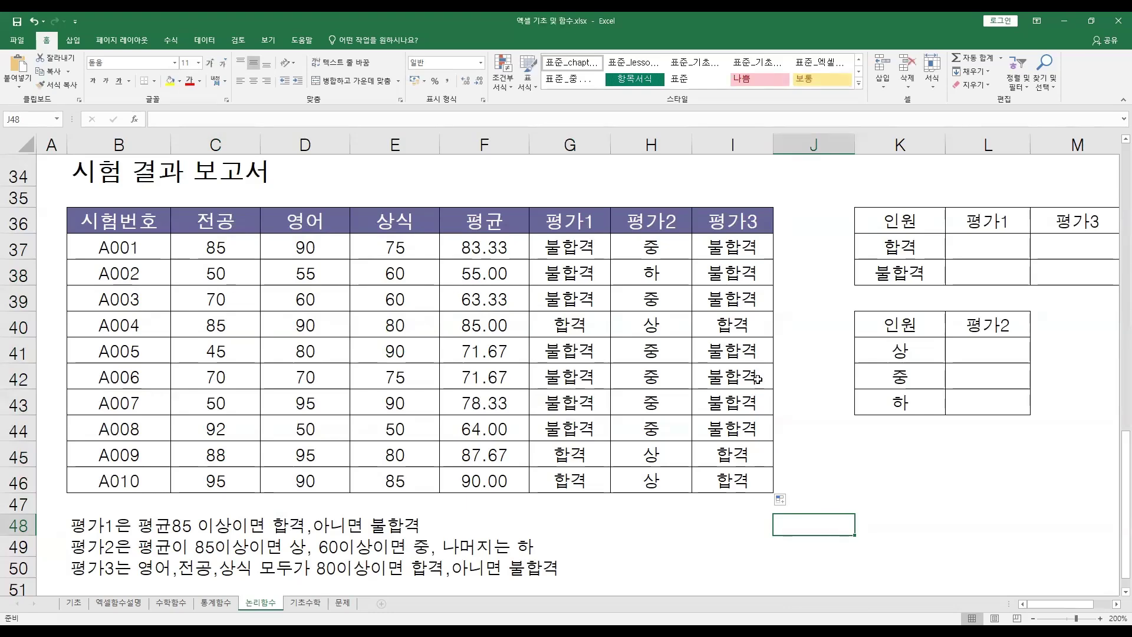
Start an IF formula in J37 whose first test is C37>=80
{"action": "left_click", "coordinate": [763, 245]}
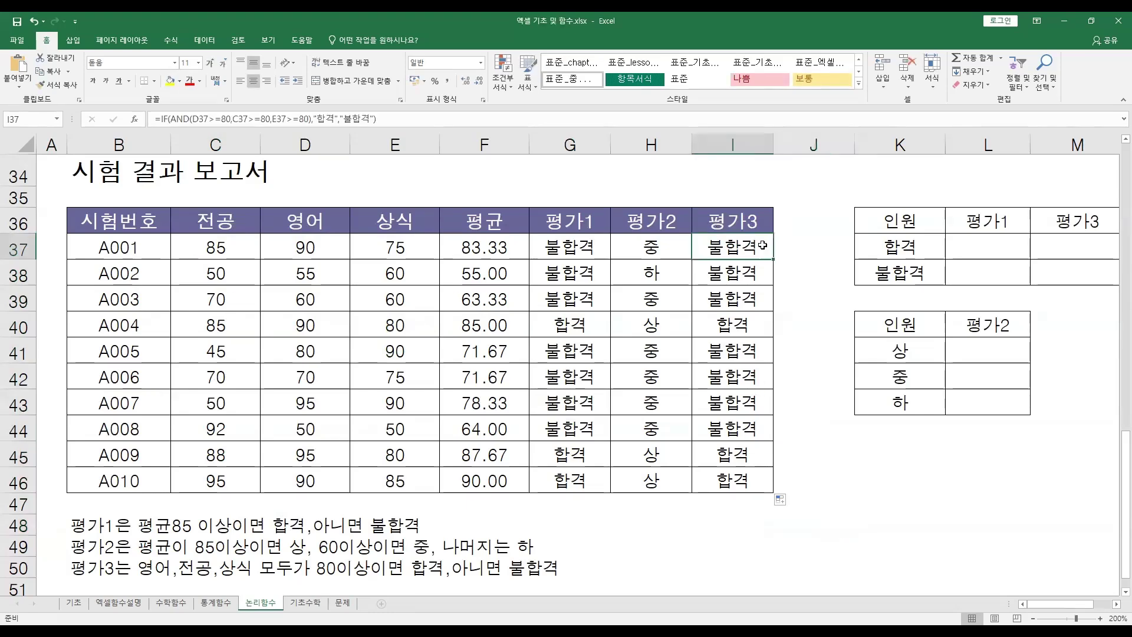
{"action": "left_click", "coordinate": [794, 248]}
{"action": "type", "text": "="}
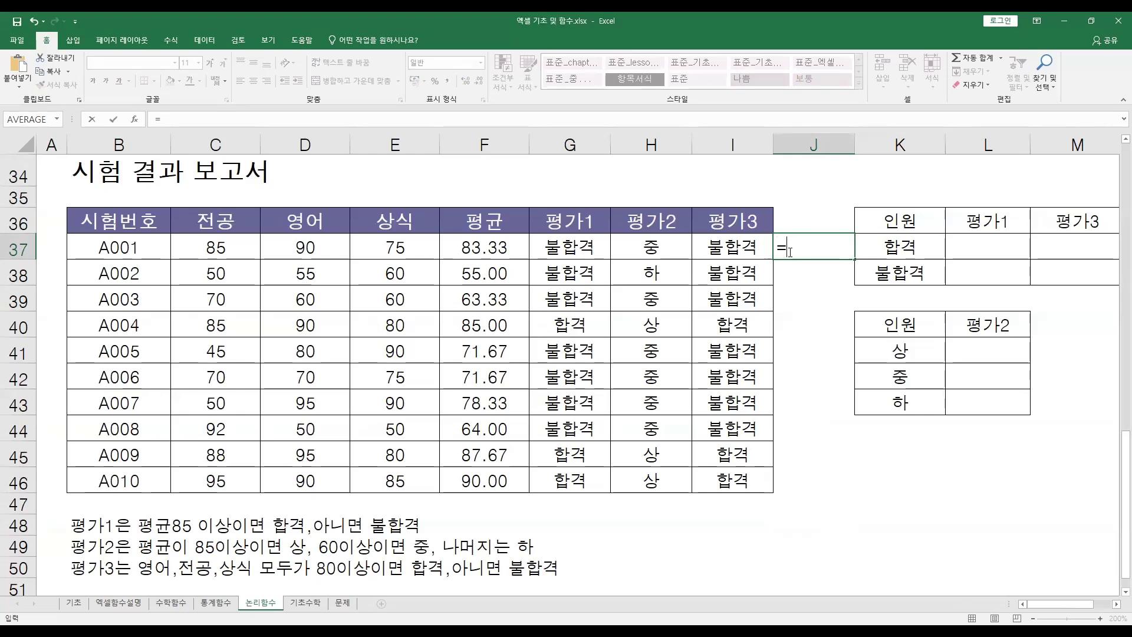
{"action": "type", "text": "IF("}
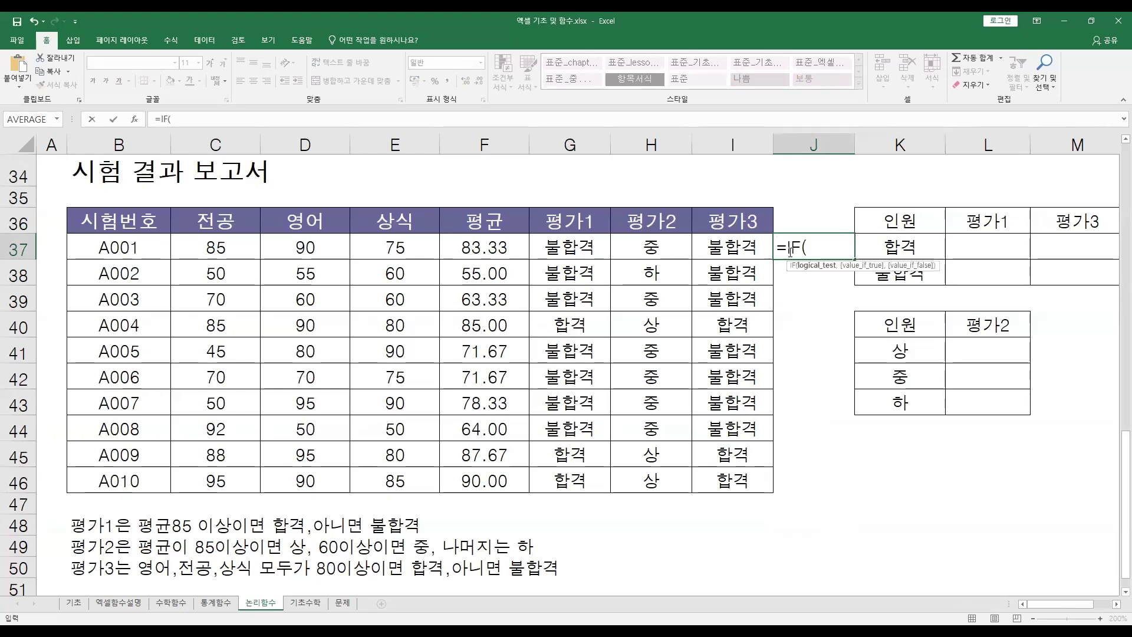
{"action": "left_click", "coordinate": [249, 247]}
{"action": "type", "text": ">=80"}
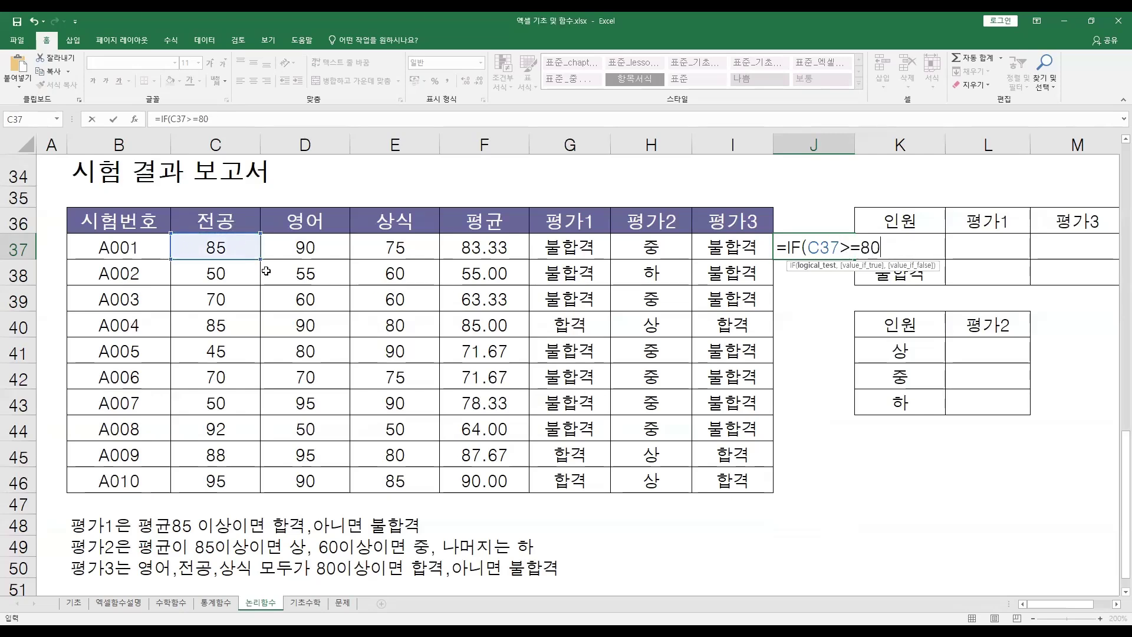
Nest a second IF testing D37>=80 as the true value of the J37 formula's first IF
{"action": "type", "text": ",i"}
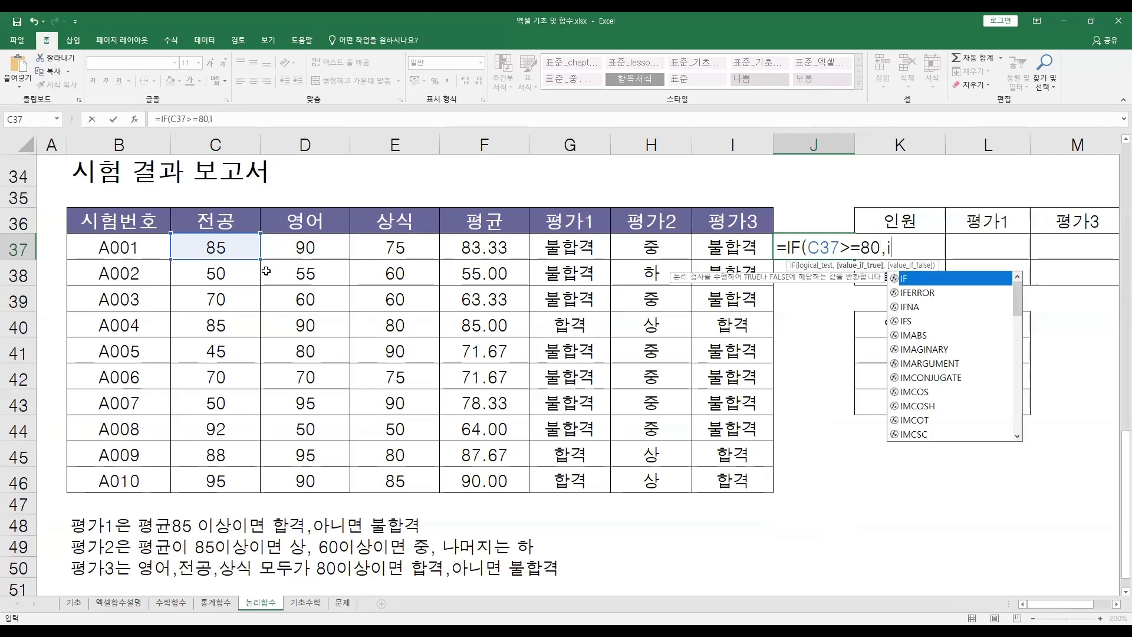
{"action": "key", "text": "Tab"}
{"action": "left_click", "coordinate": [319, 247]}
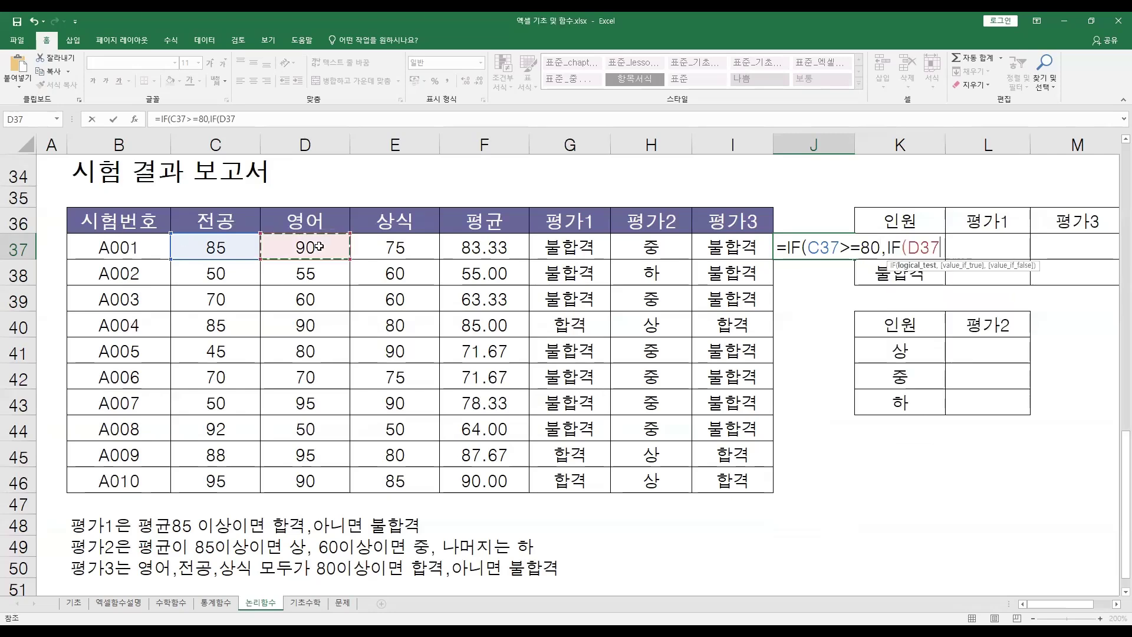
{"action": "type", "text": ">=80"}
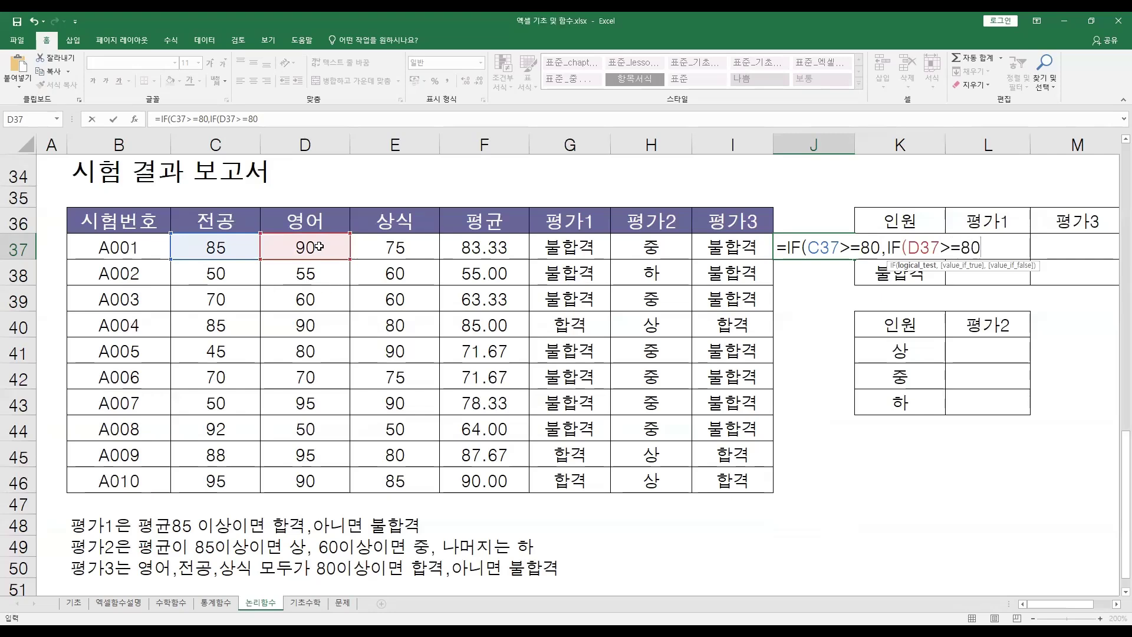
Nest a third IF testing E37>=80 as the second IF's true value in J37
{"action": "type", "text": ","}
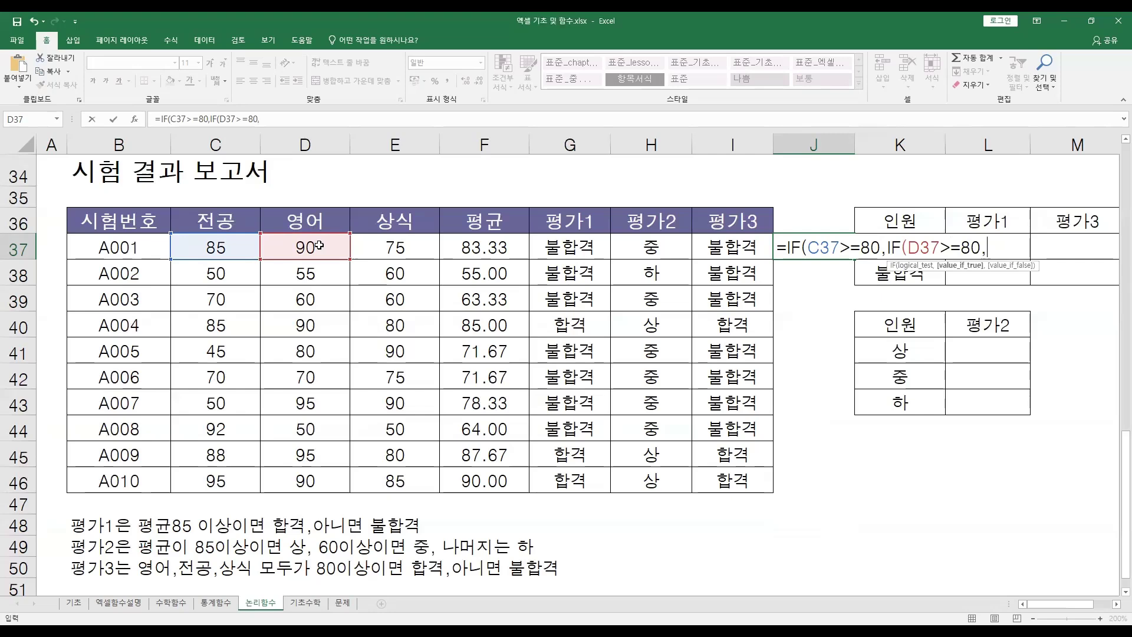
{"action": "type", "text": "if"}
{"action": "key", "text": "Tab"}
{"action": "left_click", "coordinate": [373, 243]}
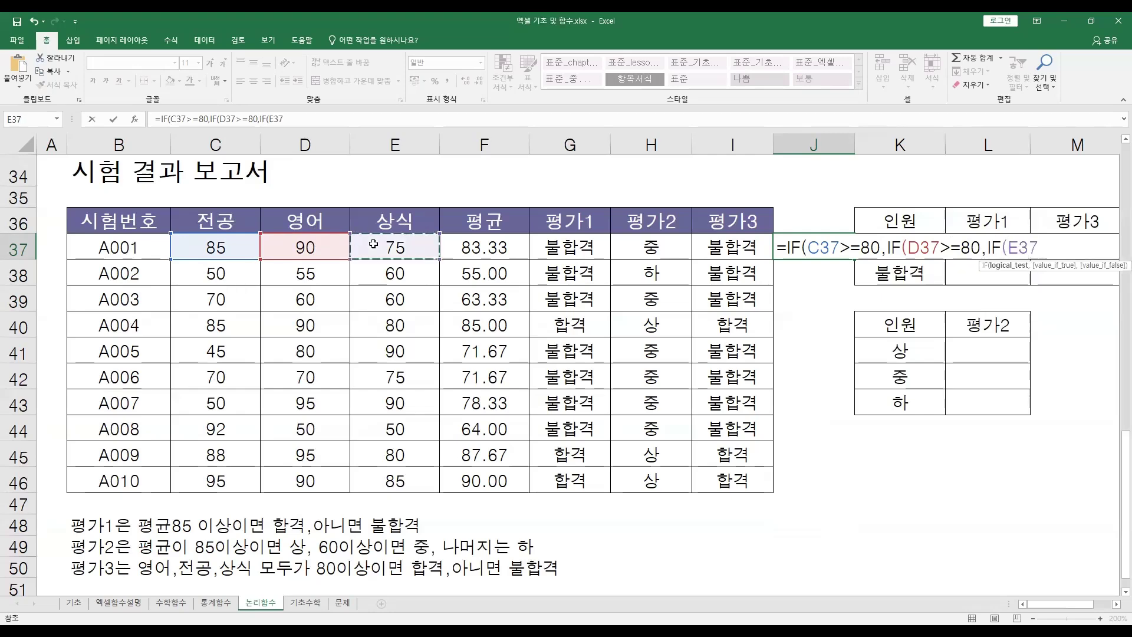
{"action": "type", "text": ">=80"}
Have the innermost IF in J37 return "합격" when true and "불합격" when false, and close it
{"action": "type", "text": ",\"합격"}
{"action": "type", "text": "\"합ㄱ"}
{"action": "type", "text": "격"}
{"action": "type", "text": "\""}
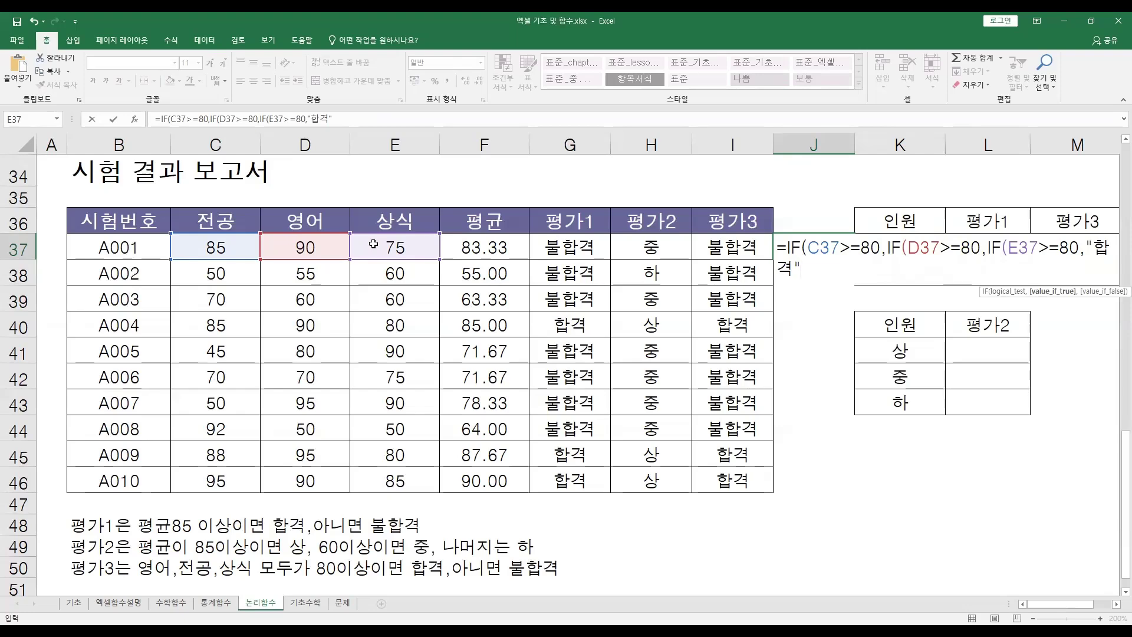
{"action": "type", "text": ",'불하"}
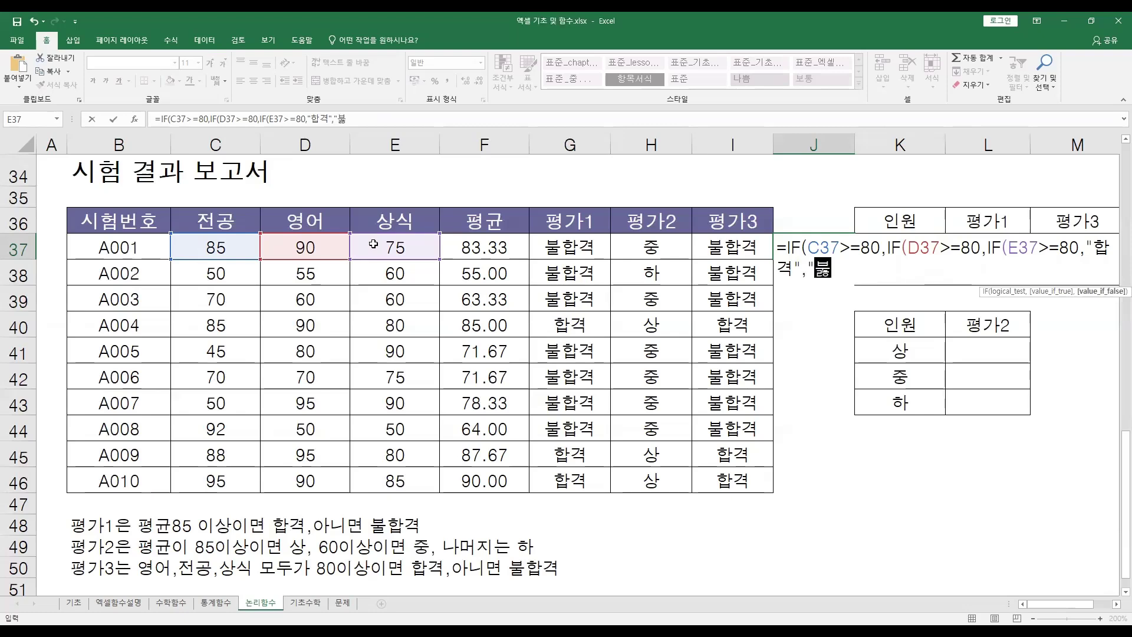
{"action": "type", "text": "ㅂ겨"}
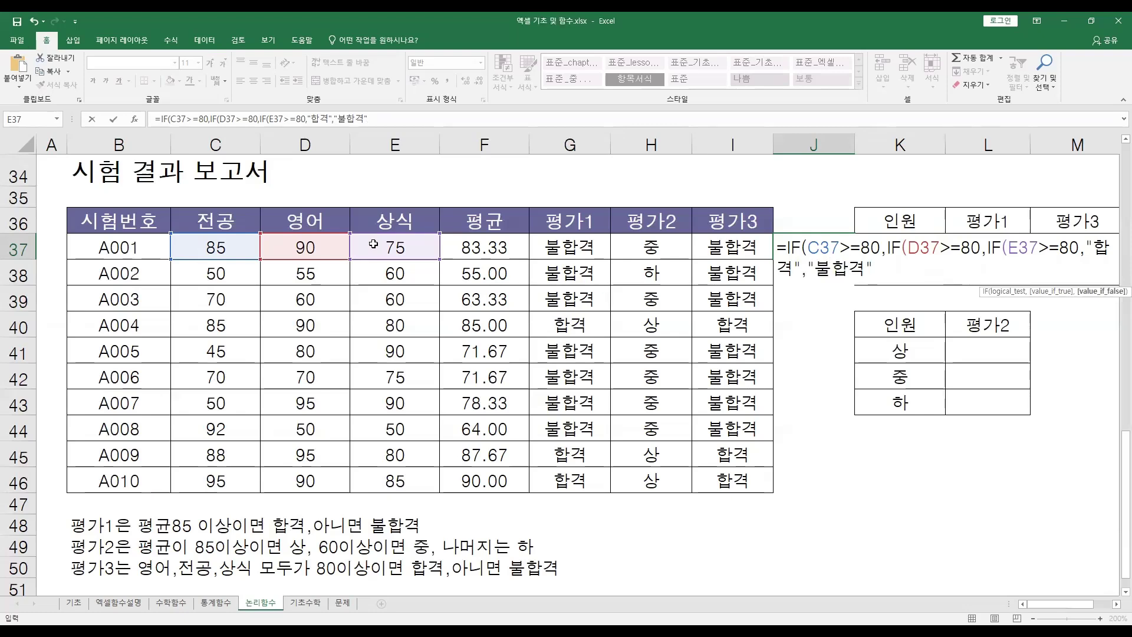
{"action": "type", "text": ")"}
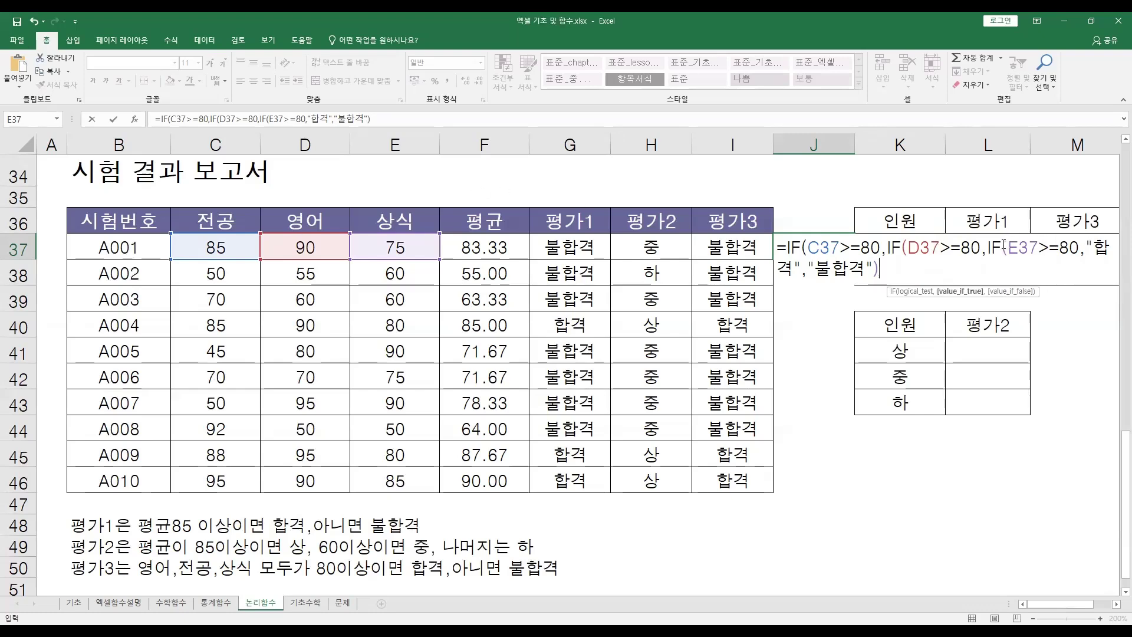
Examine how the innermost IF serves as the true value of the D37>=80 test in the J37 formula
{"action": "left_click_drag", "start_coordinate": [989, 246], "coordinate": [873, 266]}
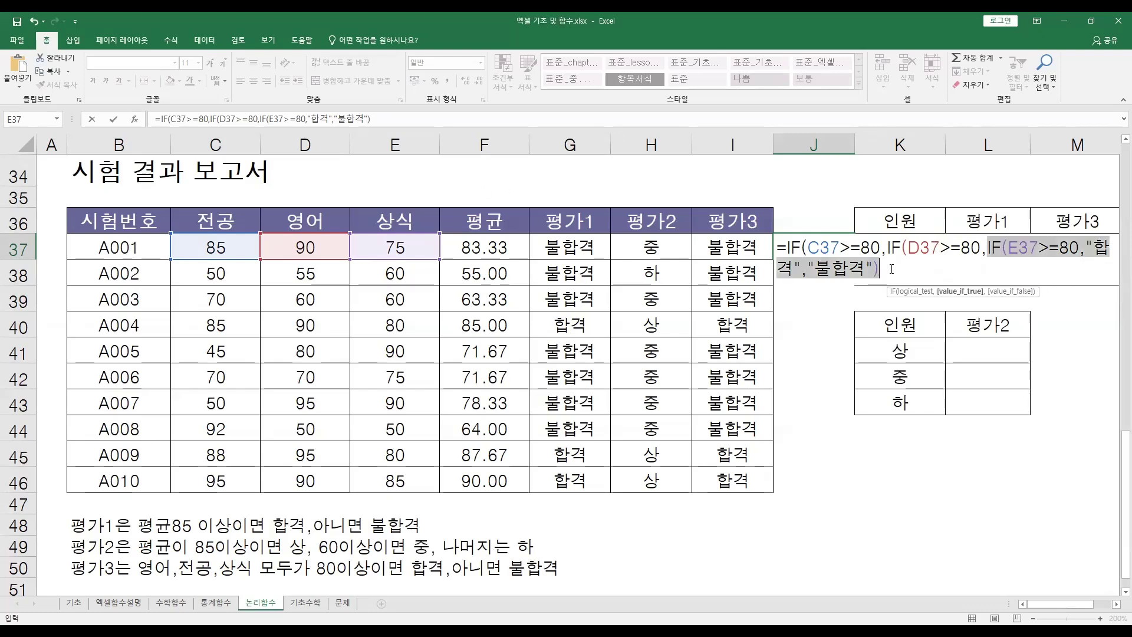
{"action": "left_click", "coordinate": [1007, 249]}
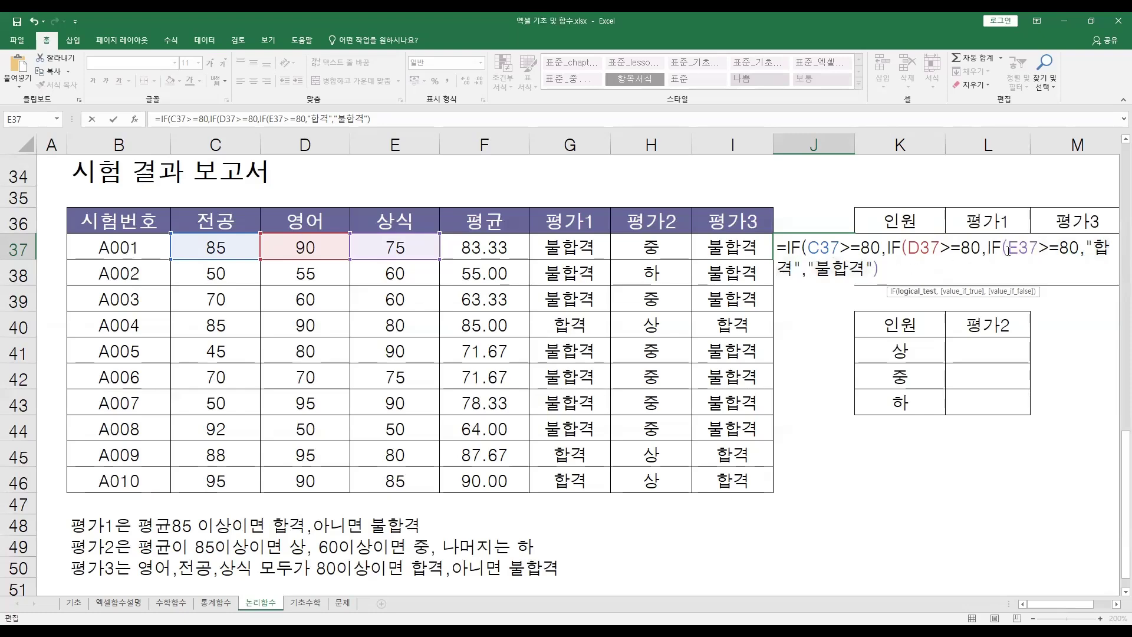
{"action": "left_click", "coordinate": [877, 269]}
{"action": "key", "text": "Left"}
{"action": "key", "text": "Right"}
{"action": "left_click", "coordinate": [986, 248], "text": "shift"}
{"action": "left_click_drag", "start_coordinate": [907, 248], "coordinate": [1023, 253]}
{"action": "left_click", "coordinate": [1023, 254]}
{"action": "left_click", "coordinate": [906, 270]}
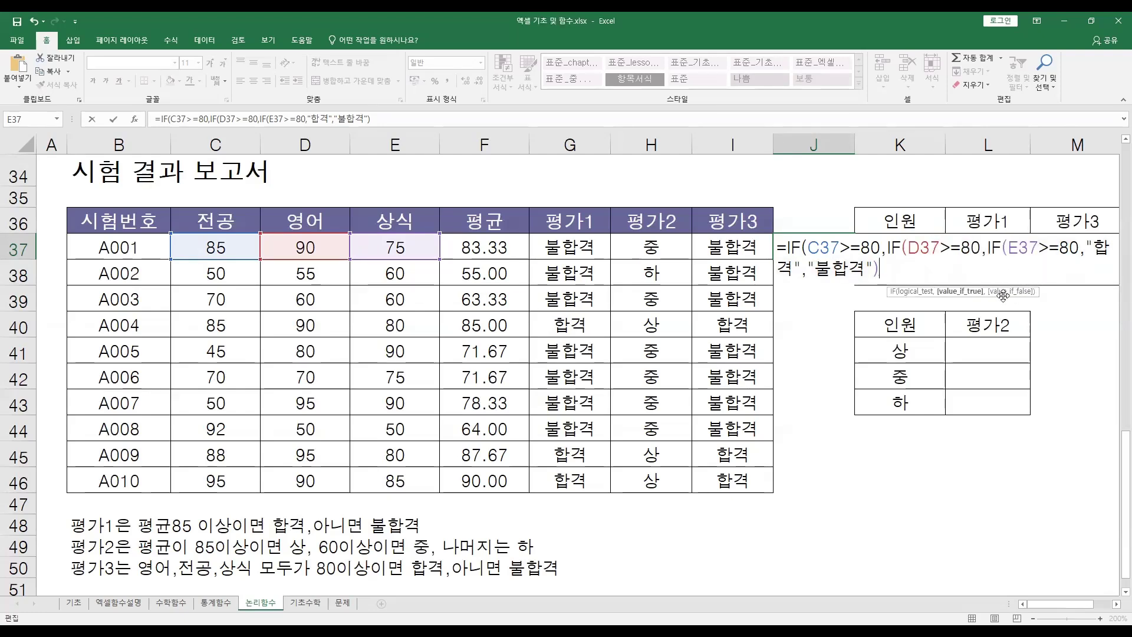
Add "불합격" as the false value of the D37>=80 IF in J37 and close that IF
{"action": "type", "text": ",\"ㅂ"}
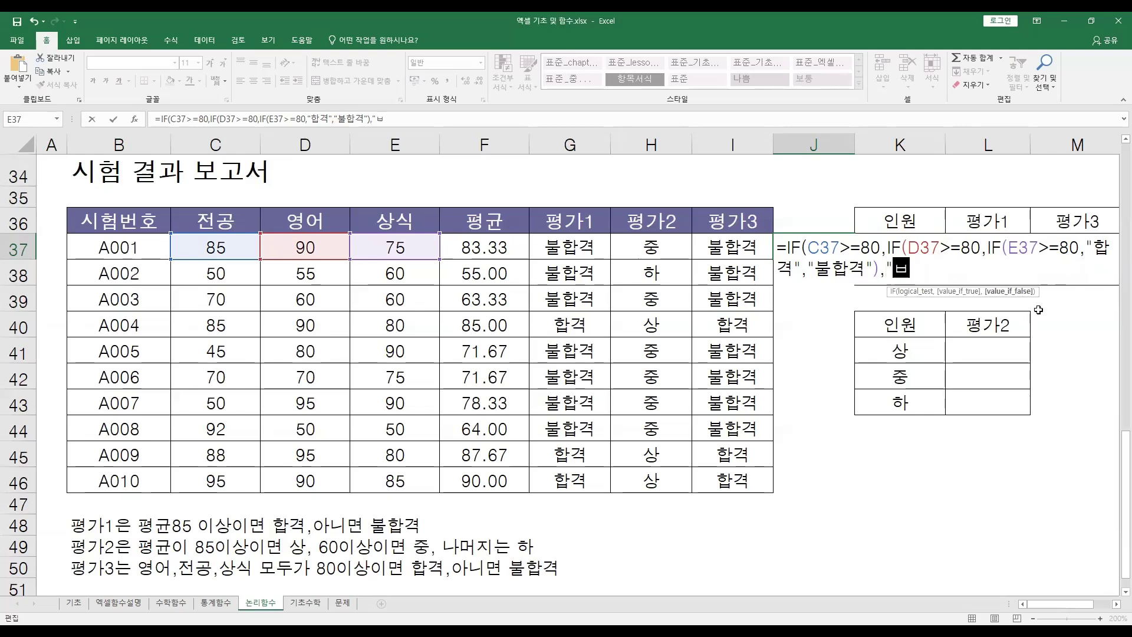
{"action": "type", "text": "불합ㄱ"}
{"action": "type", "text": "격\""}
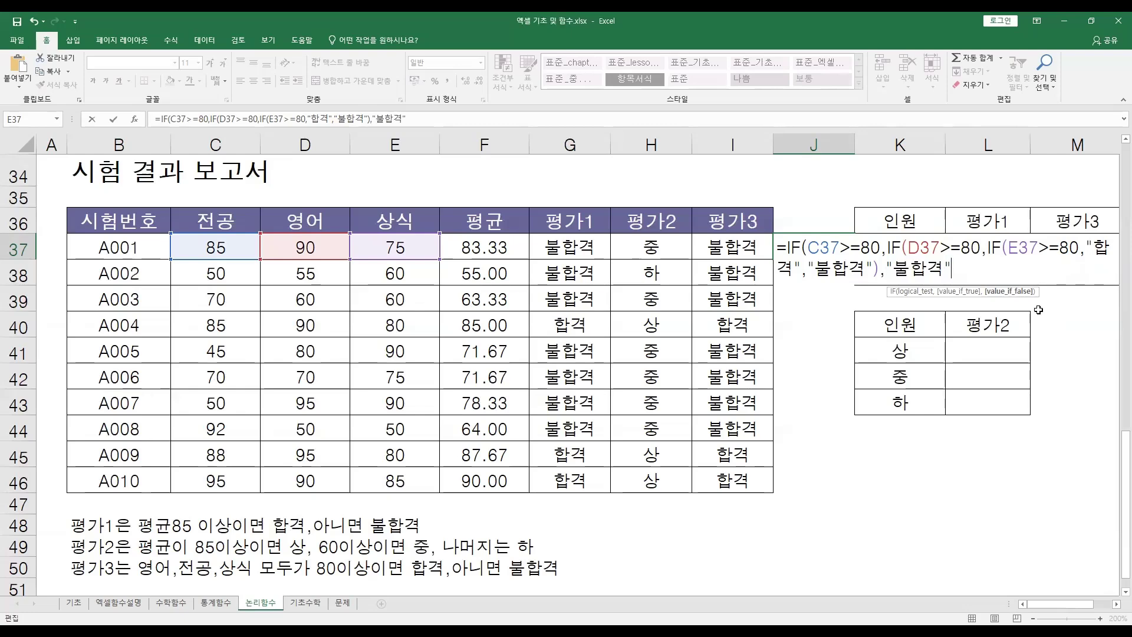
{"action": "type", "text": ")"}
Add "불합격" as the outer IF's false value, close it and enter the nested formula in J37
{"action": "left_click_drag", "start_coordinate": [790, 247], "coordinate": [902, 254]}
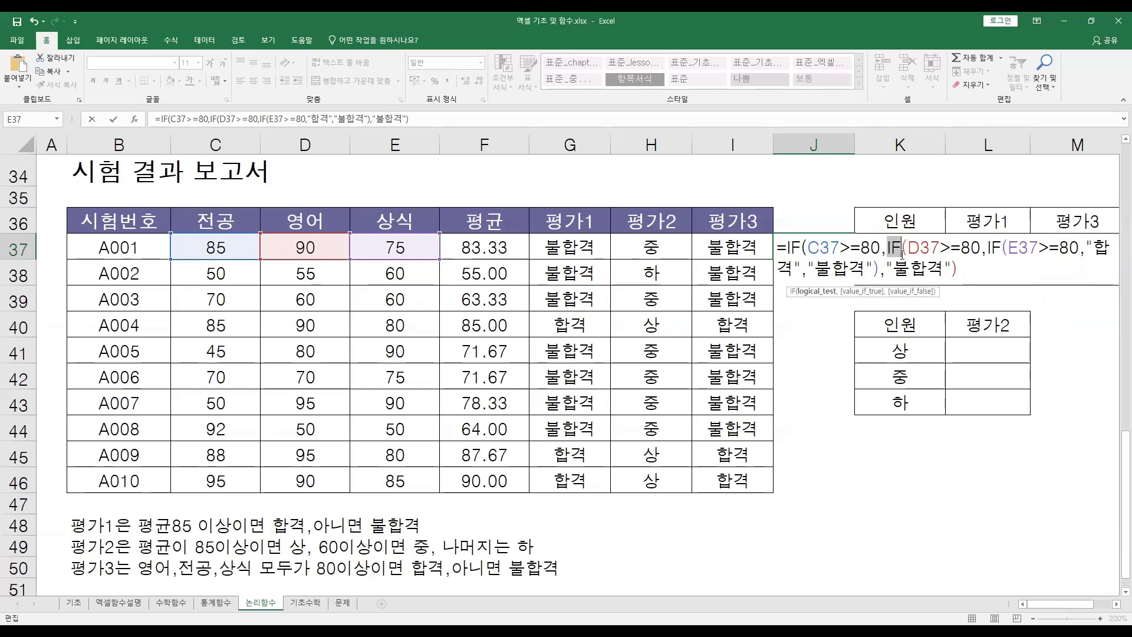
{"action": "left_click", "coordinate": [911, 268]}
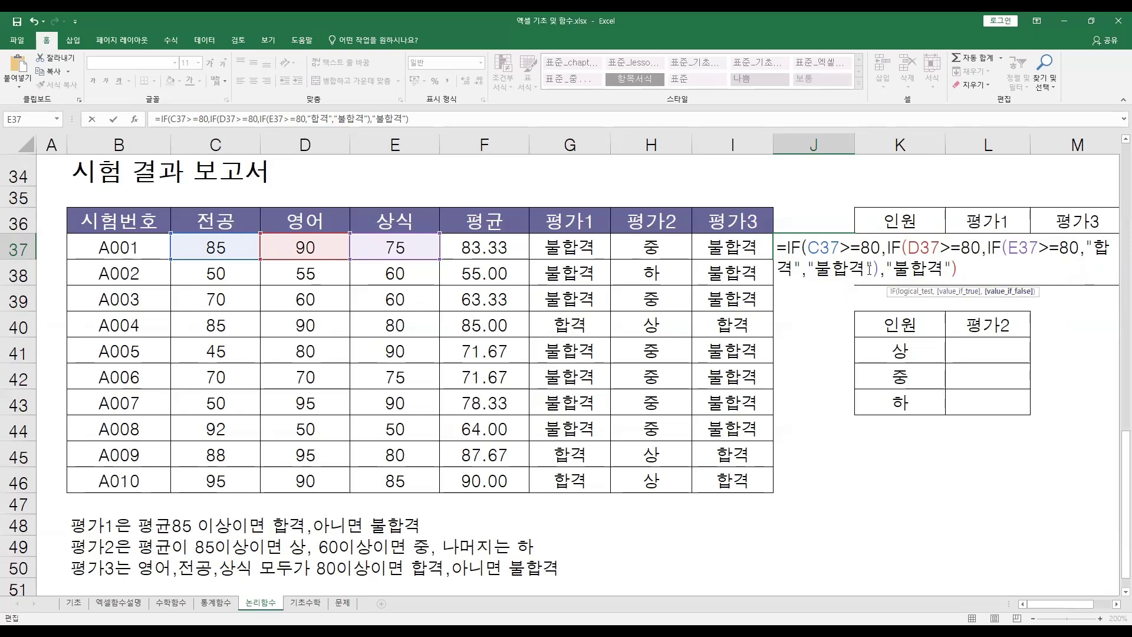
{"action": "left_click", "coordinate": [890, 249]}
{"action": "left_click", "coordinate": [962, 269]}
{"action": "type", "text": ",\"부"}
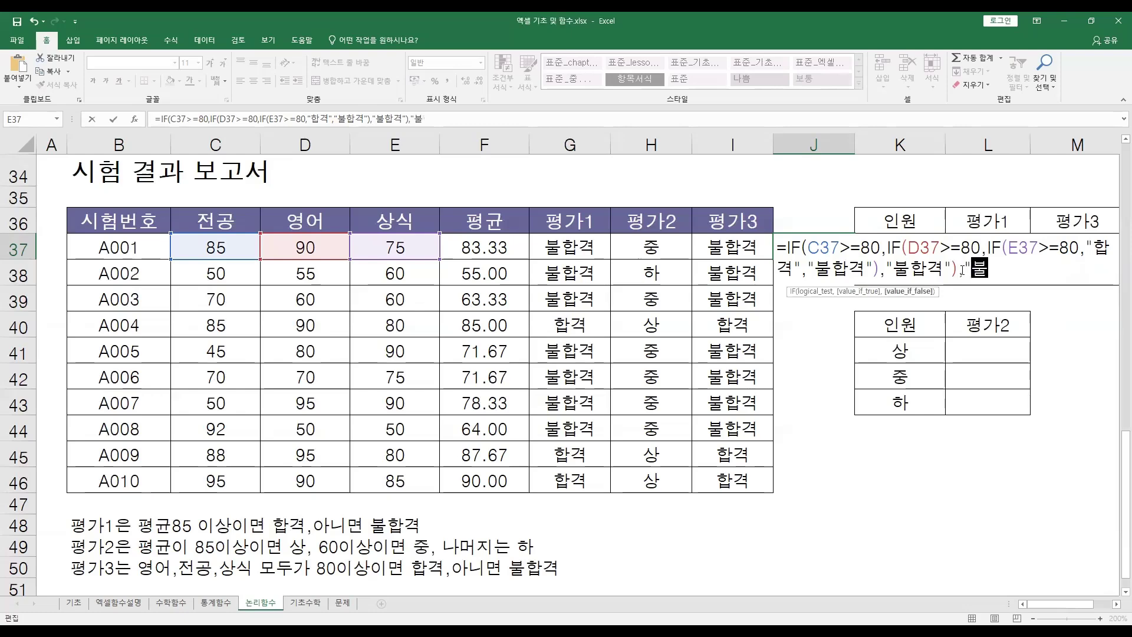
{"action": "type", "text": "합격\")"}
{"action": "key", "text": "ctrl+Return"}
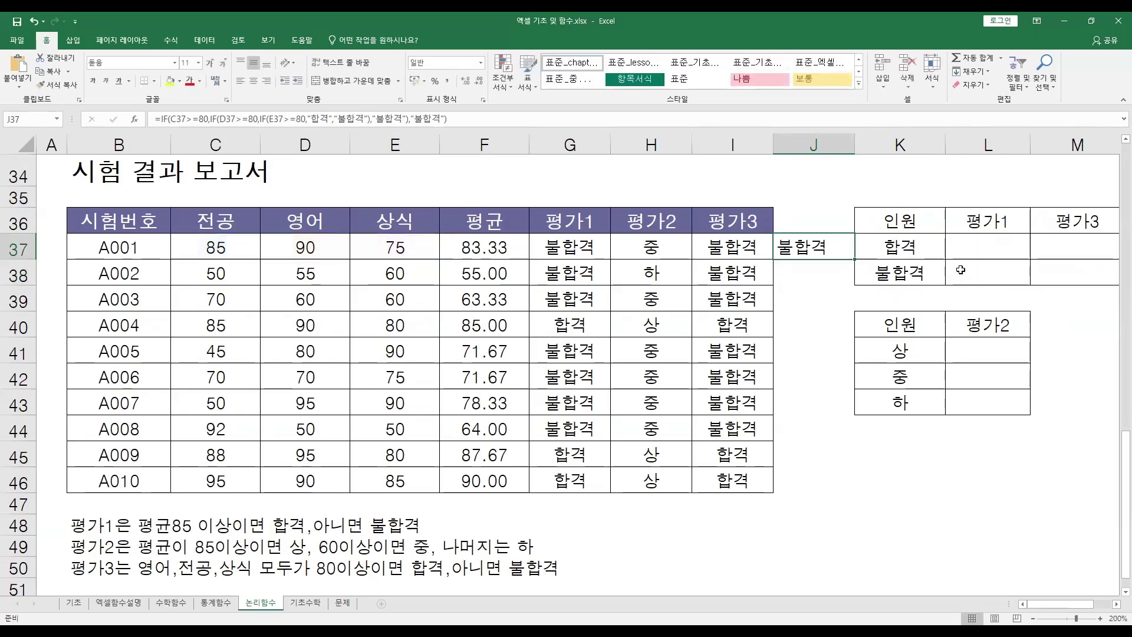
Fill the nested IF formula from J37 down to J46
{"action": "double_click", "coordinate": [857, 263]}
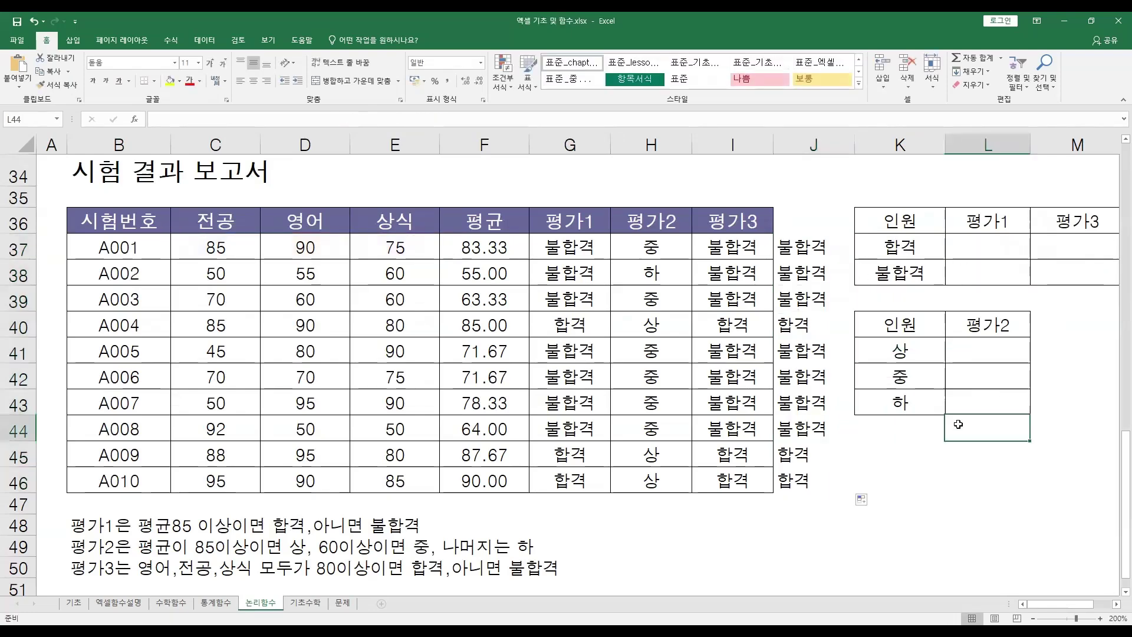
{"action": "left_click", "coordinate": [996, 484]}
{"action": "left_click_drag", "start_coordinate": [790, 481], "coordinate": [814, 264]}
Review the IF and AND formula in I37 as the shorter alternative to the nested IFs
{"action": "left_click", "coordinate": [747, 257]}
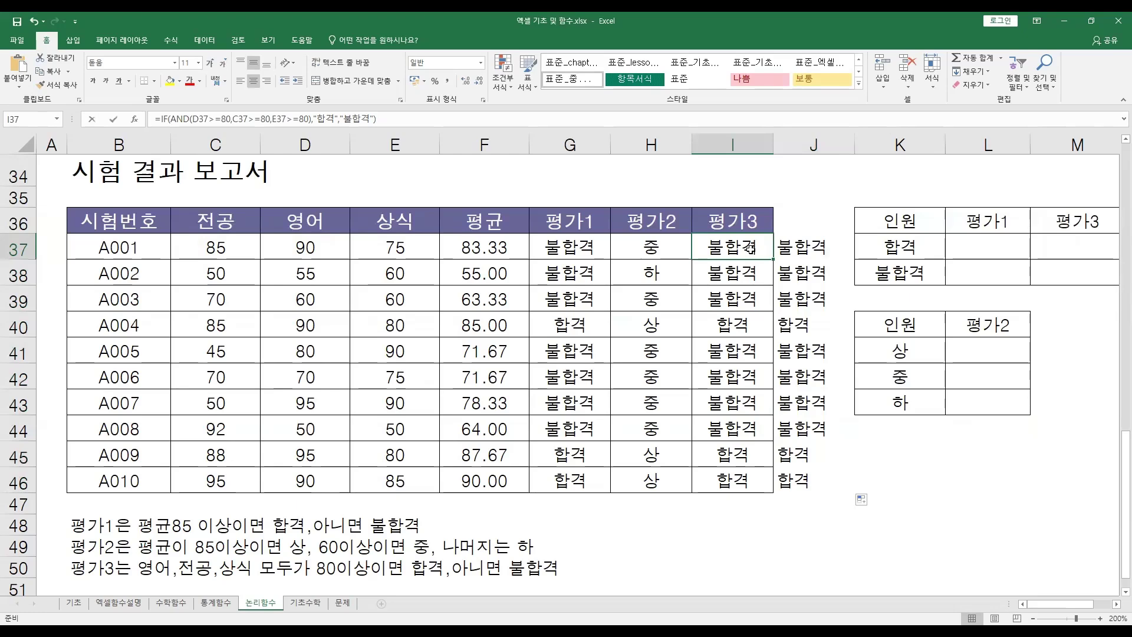
{"action": "key", "text": "F2"}
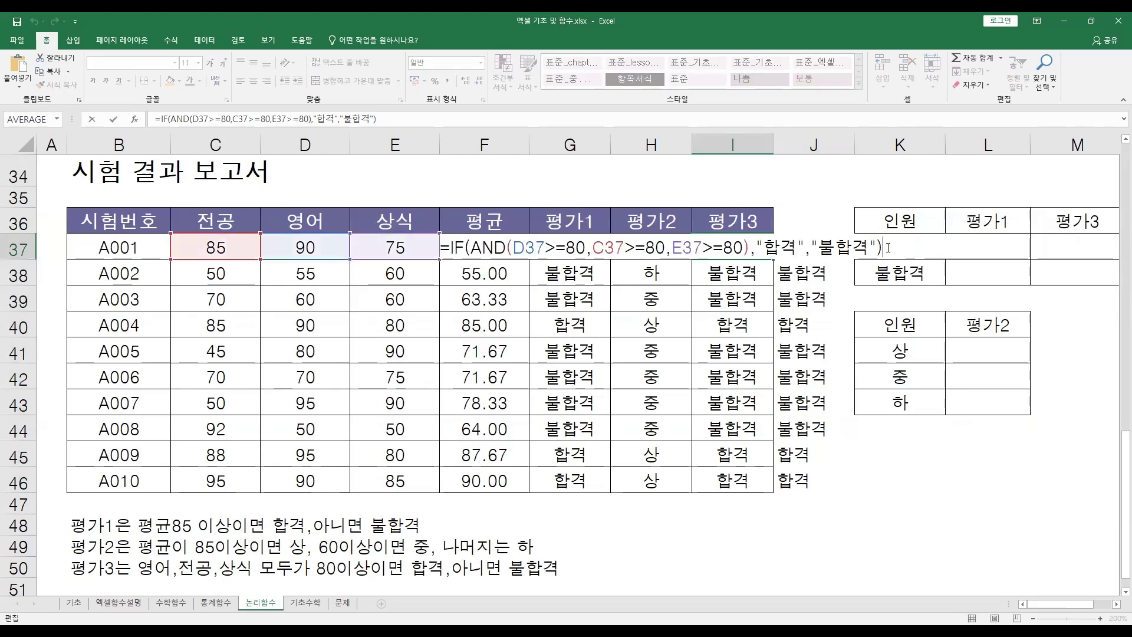
{"action": "key", "text": "Escape"}
{"action": "left_click", "coordinate": [981, 244]}
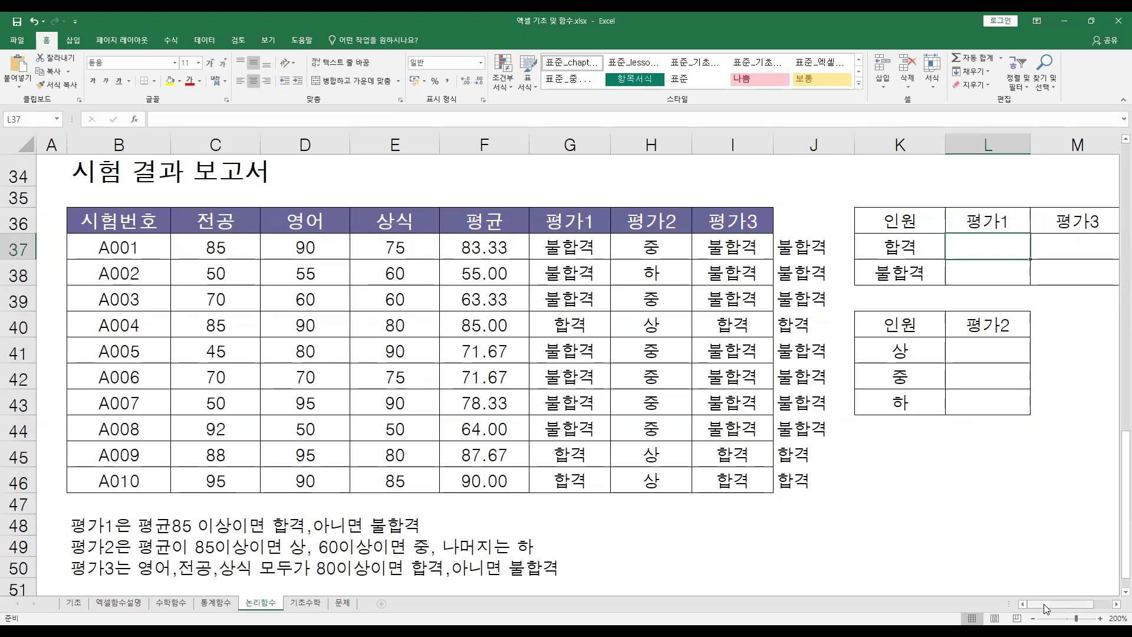
Examine the 인원 summary tables for 합격 and 불합격 under 평가1 and 평가3, and 상, 중, 하 under 평가2
{"action": "left_click_drag", "start_coordinate": [1043, 603], "coordinate": [1052, 603]}
{"action": "scroll", "coordinate": [1053, 604], "scroll_direction": "right", "scroll_amount": 1}
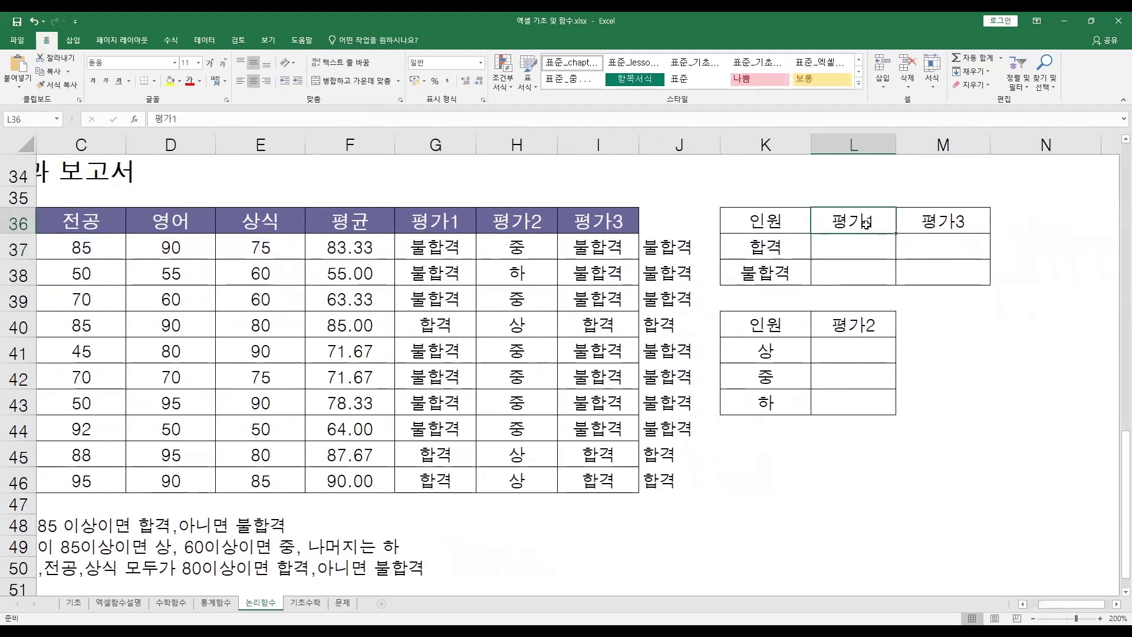
{"action": "left_click", "coordinate": [869, 321]}
{"action": "left_click", "coordinate": [940, 222]}
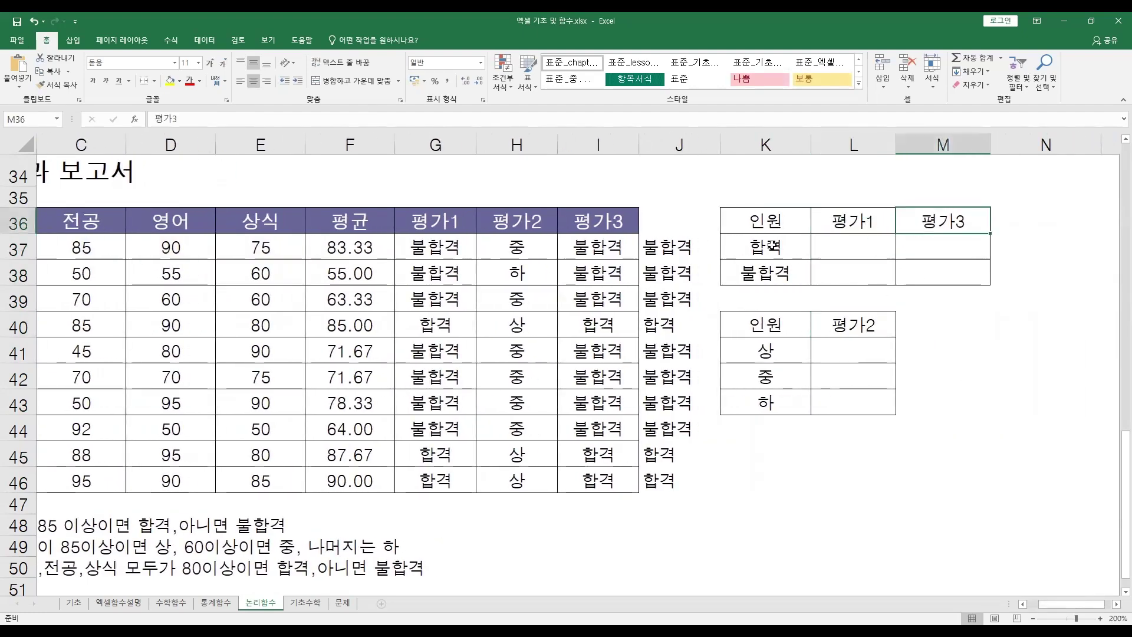
{"action": "left_click_drag", "start_coordinate": [844, 217], "coordinate": [919, 219]}
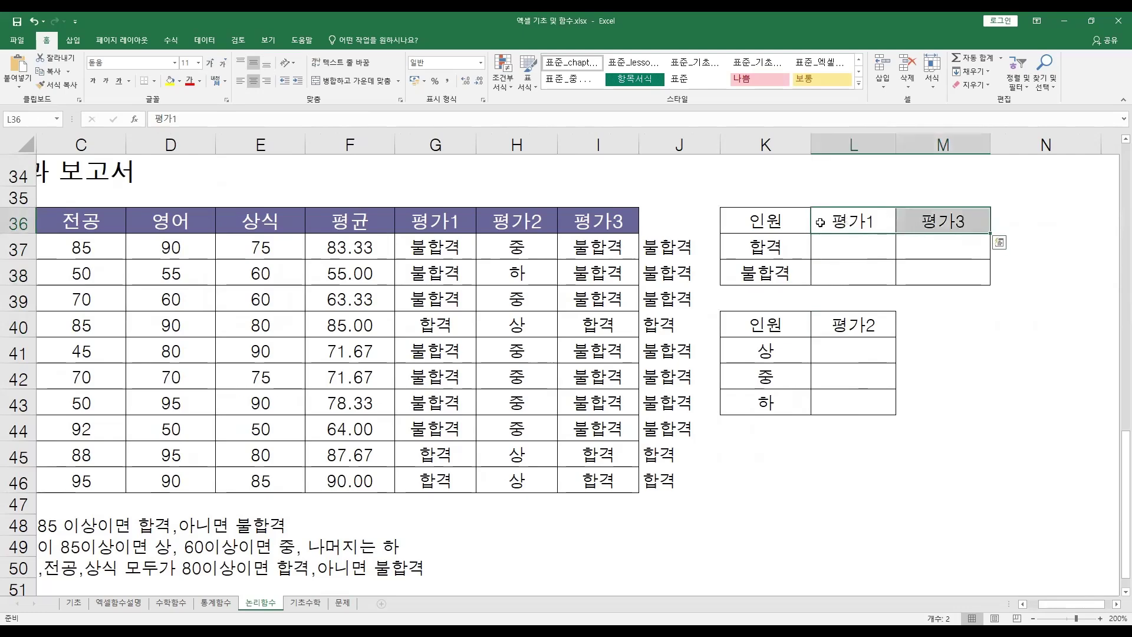
{"action": "left_click", "coordinate": [791, 255]}
{"action": "left_click_drag", "start_coordinate": [791, 258], "coordinate": [932, 248]}
{"action": "left_click", "coordinate": [790, 246]}
{"action": "left_click_drag", "start_coordinate": [766, 272], "coordinate": [920, 272]}
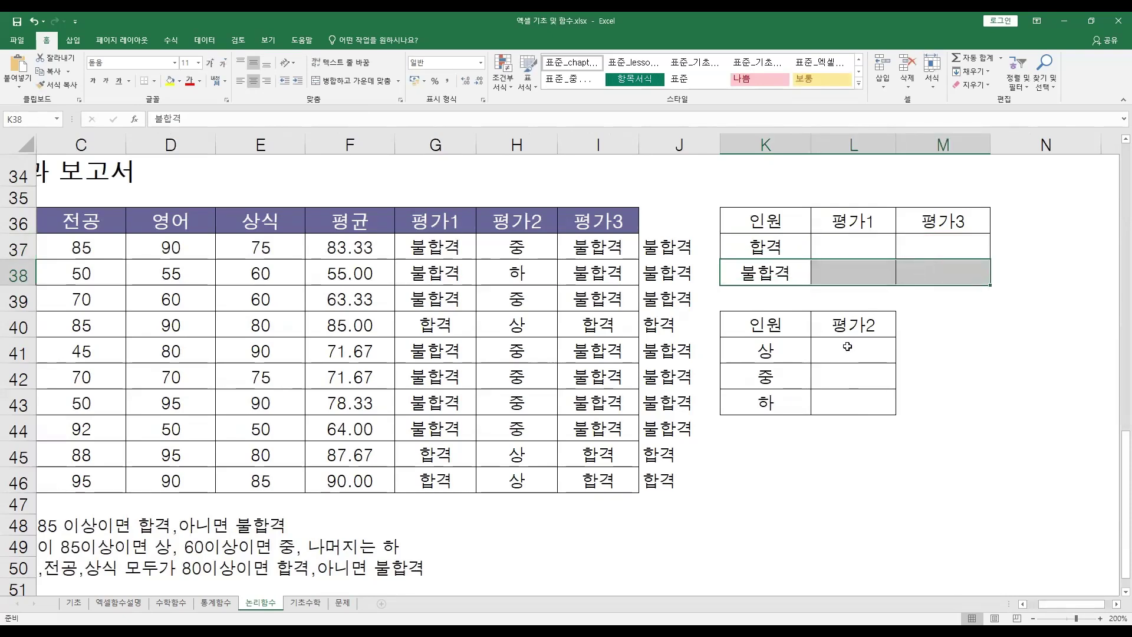
{"action": "left_click_drag", "start_coordinate": [784, 348], "coordinate": [782, 404]}
{"action": "left_click_drag", "start_coordinate": [853, 356], "coordinate": [873, 401]}
{"action": "left_click", "coordinate": [954, 369]}
{"action": "left_click", "coordinate": [870, 248]}
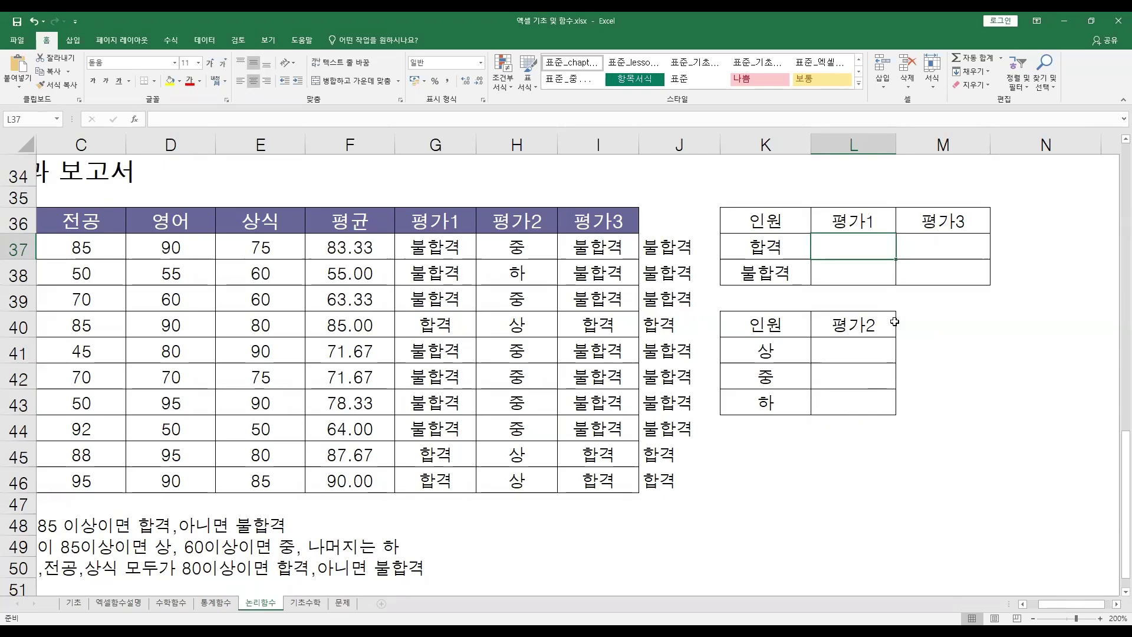
Review the COUNTA formula behind 총인원 in C18 on the 통계함수 sheet
{"action": "left_click", "coordinate": [203, 603]}
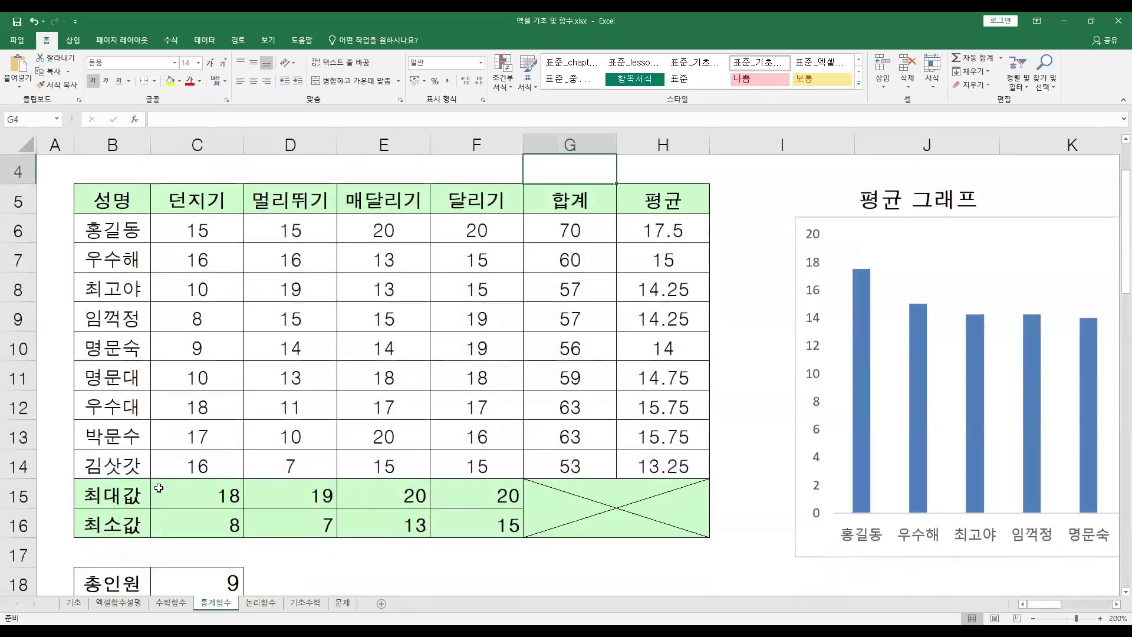
{"action": "left_click_drag", "start_coordinate": [125, 575], "coordinate": [199, 588]}
{"action": "scroll", "coordinate": [238, 555], "scroll_direction": "down", "scroll_amount": 1}
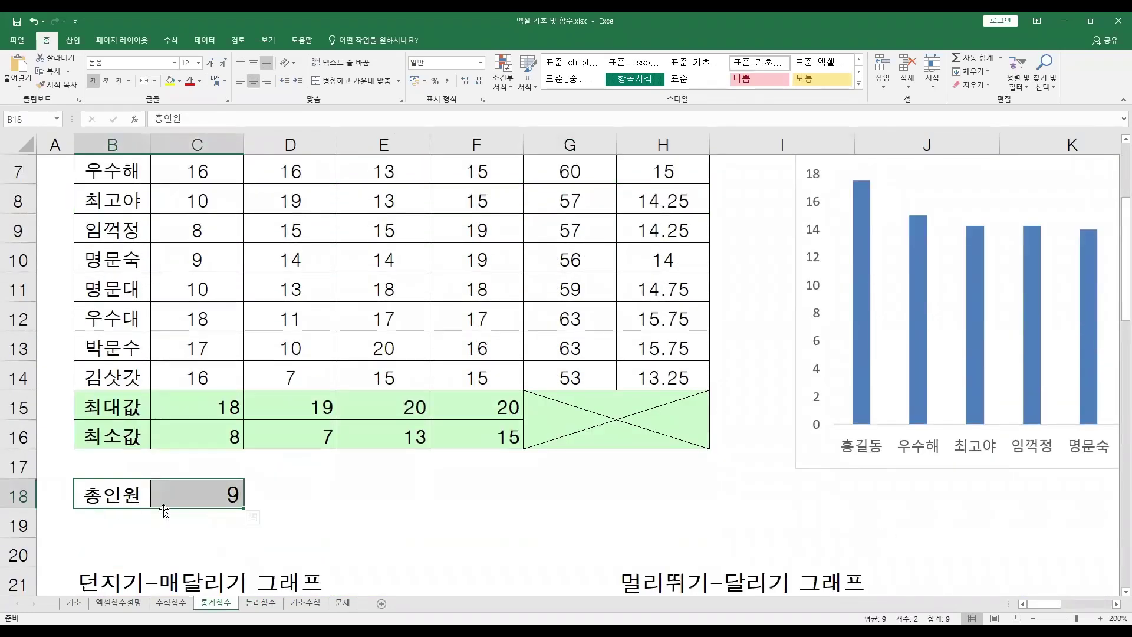
{"action": "double_click", "coordinate": [213, 497]}
{"action": "left_click_drag", "start_coordinate": [168, 497], "coordinate": [379, 495]}
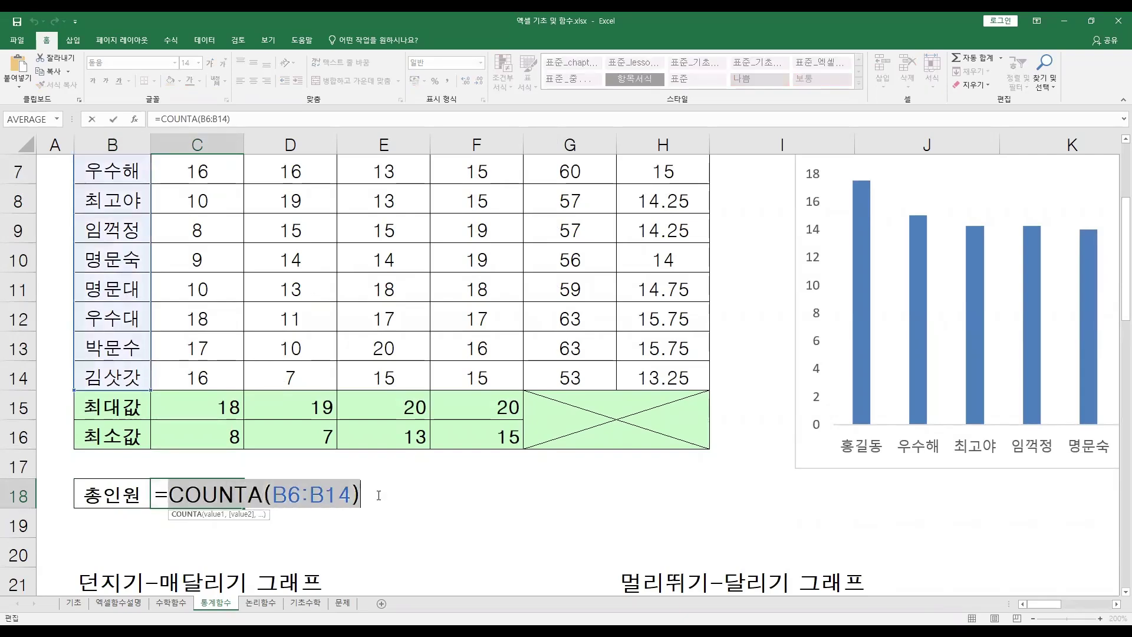
{"action": "left_click", "coordinate": [373, 495]}
{"action": "key", "text": "Return"}
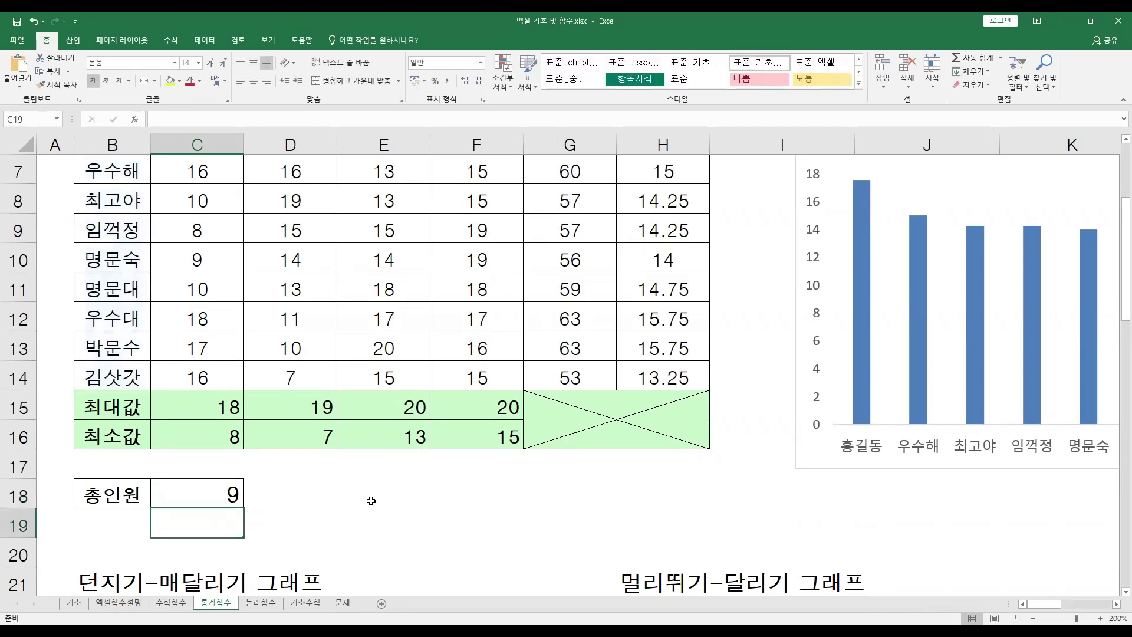
On the 논리함수 sheet, count the 합격 people under 평가1 in L37 with =COUNTIF(G37:G46,K37)
{"action": "left_click", "coordinate": [260, 602]}
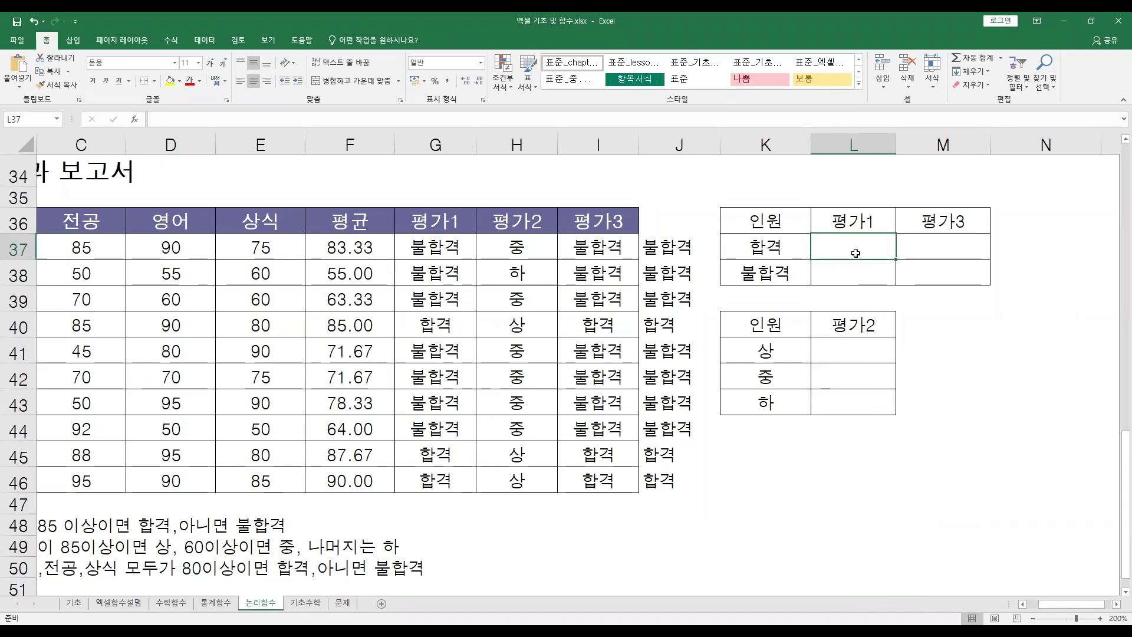
{"action": "type", "text": "="}
{"action": "type", "text": "채ㅕ"}
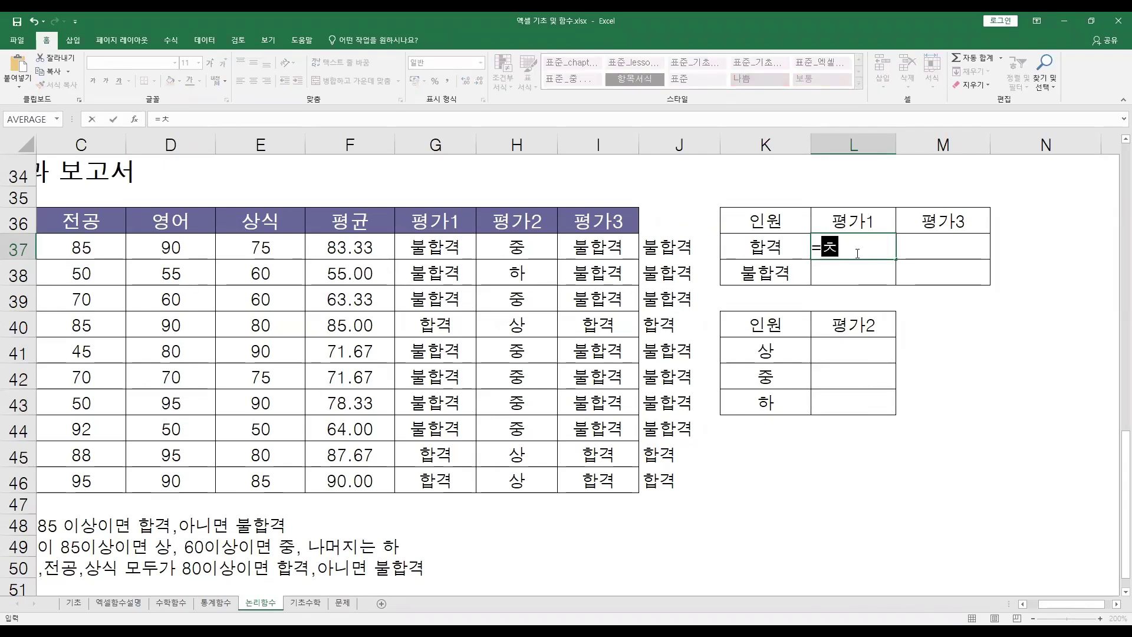
{"action": "key", "text": "BackSpace"}
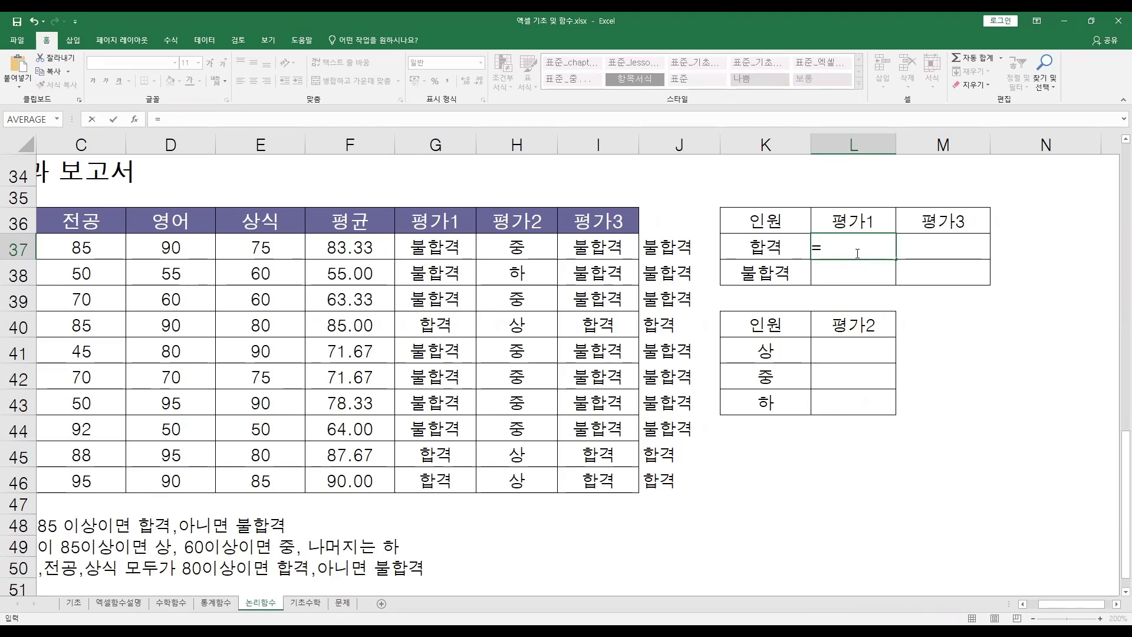
{"action": "type", "text": "count"}
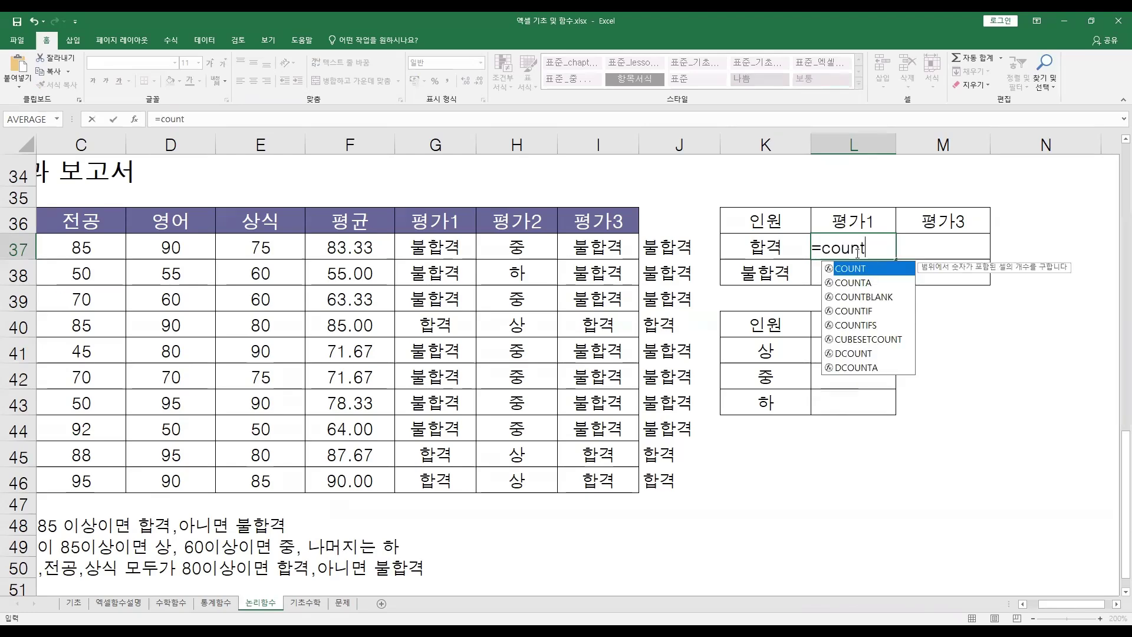
{"action": "left_click", "coordinate": [870, 311]}
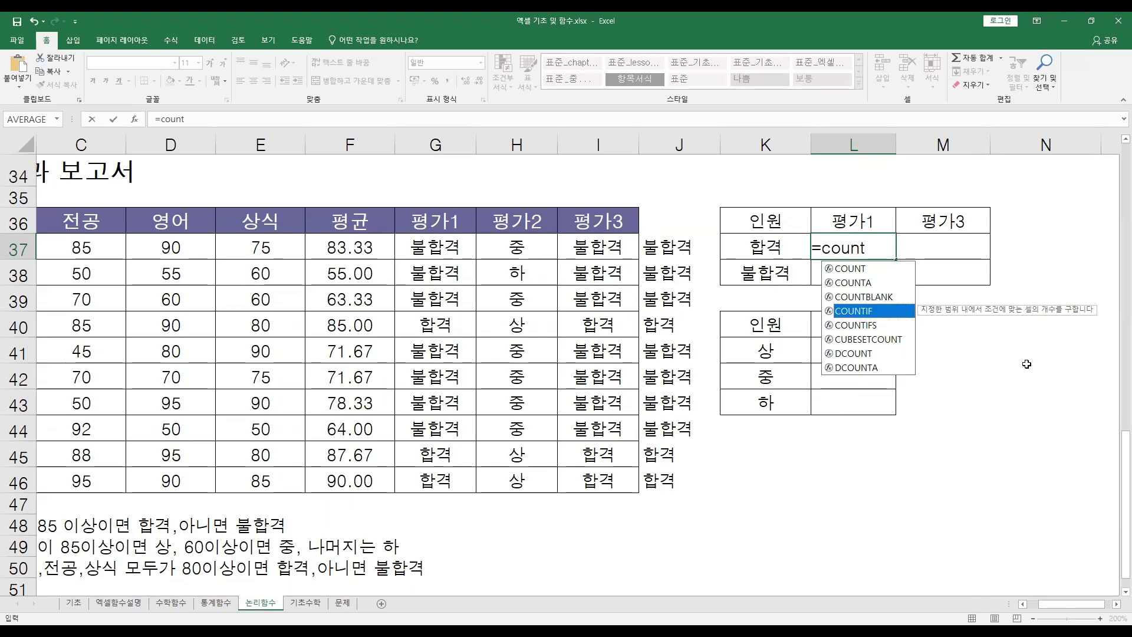
{"action": "key", "text": "Tab"}
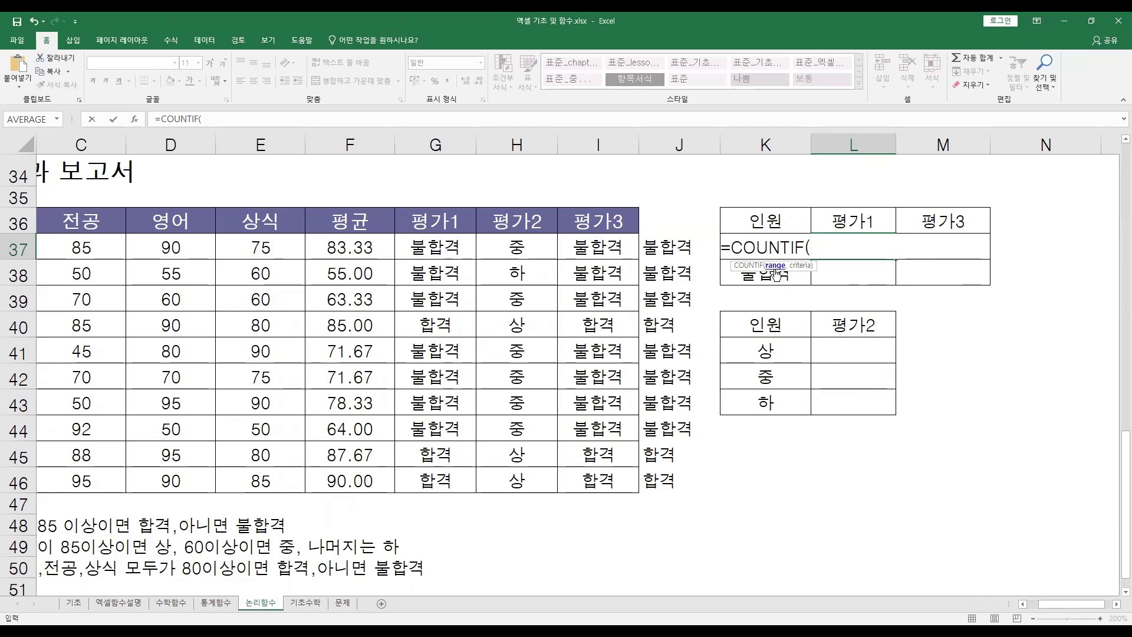
{"action": "left_click", "coordinate": [432, 246]}
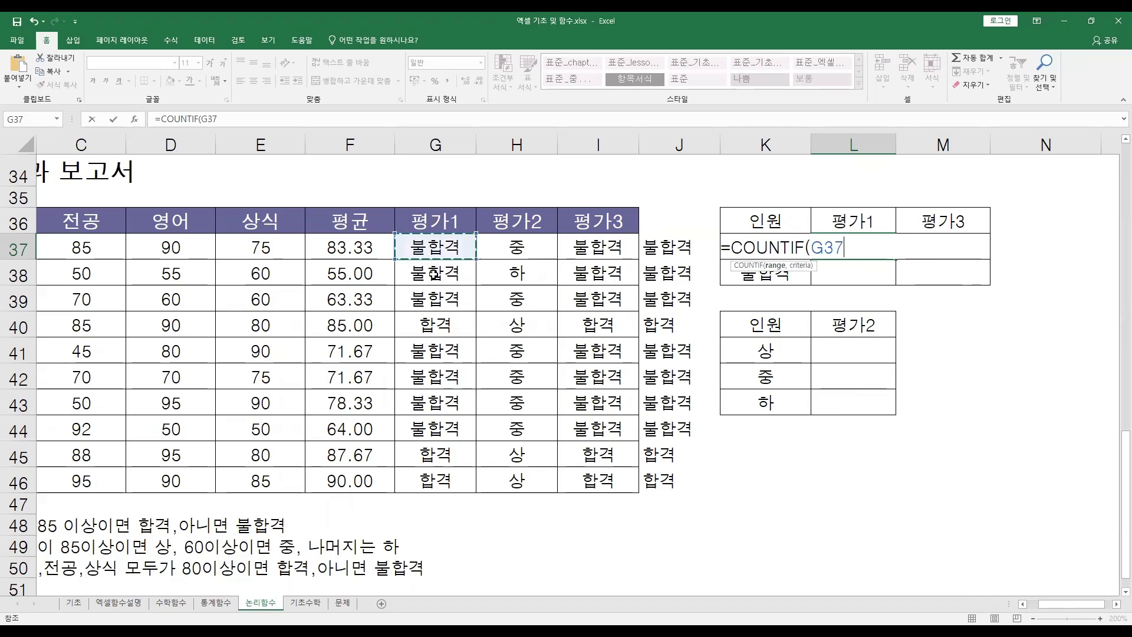
{"action": "key", "text": "ctrl+shift+Down"}
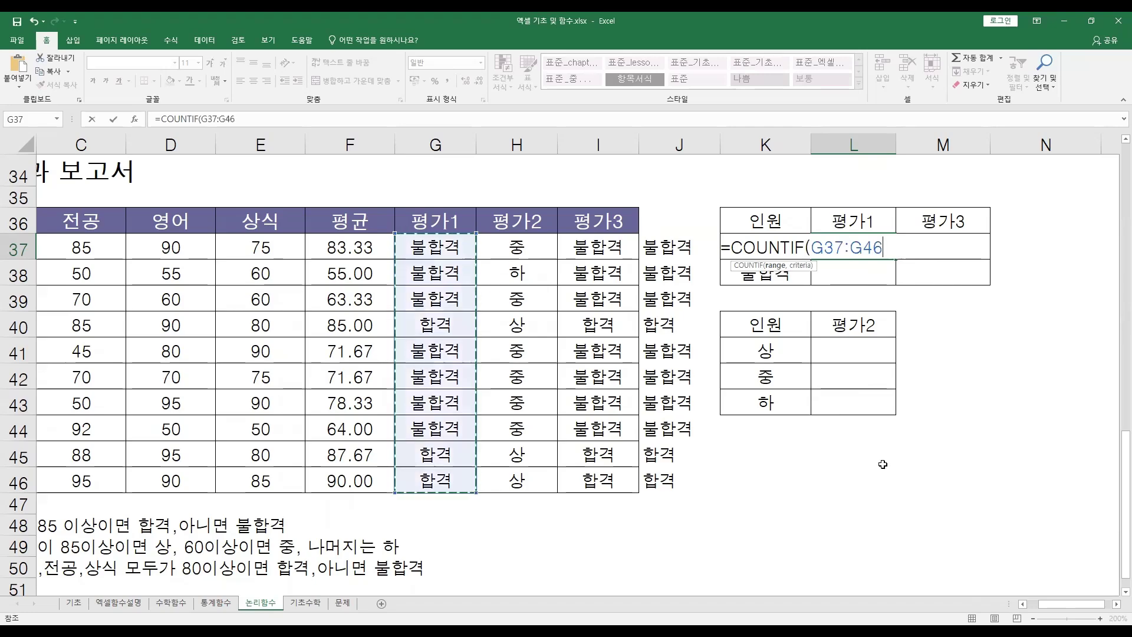
{"action": "type", "text": ","}
{"action": "key", "text": "Left"}
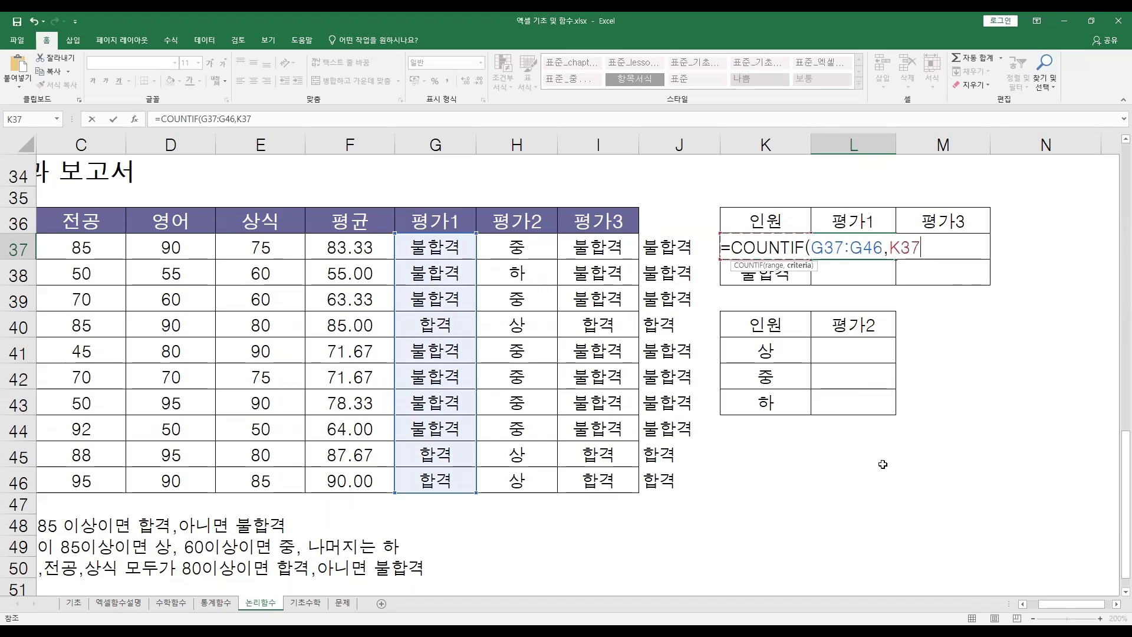
{"action": "key", "text": "ctrl+Return"}
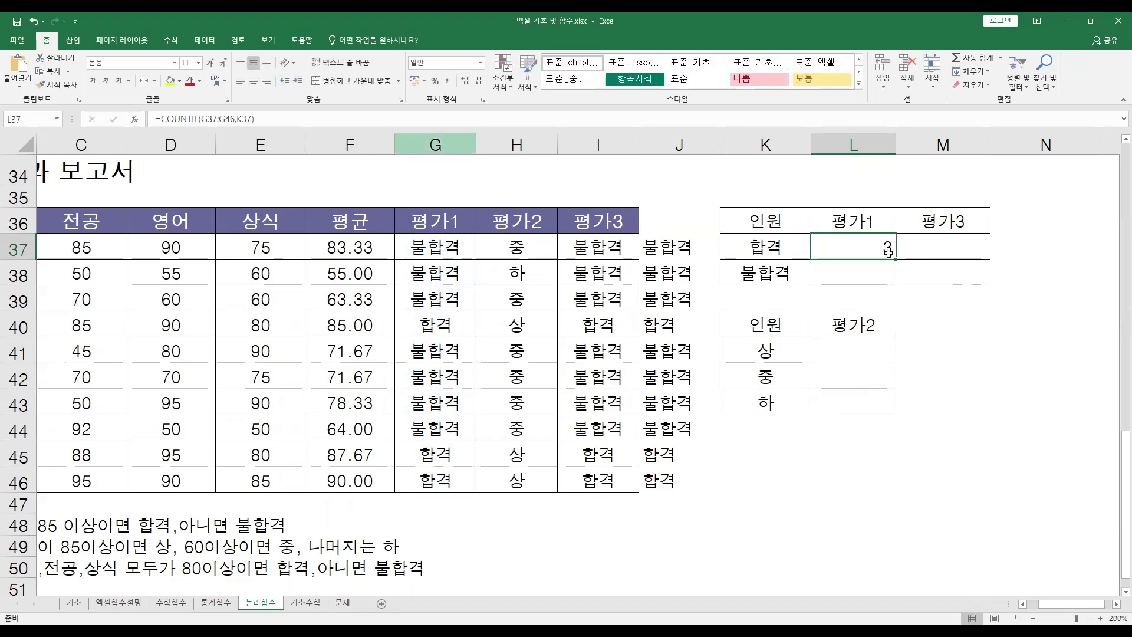
Erase the formula in L37 back to the equals sign and rebuild it as =COUNTIF(G37:G46,K37)
{"action": "key", "text": "F2"}
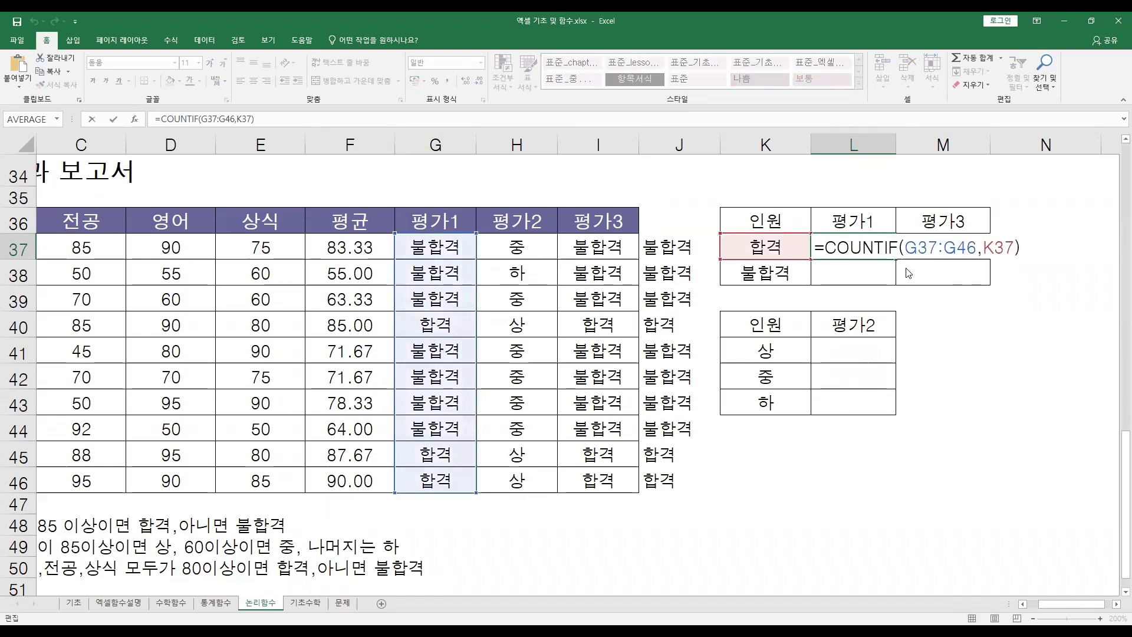
{"action": "key", "text": "BackSpace"}
{"action": "key", "text": "BackSpace"}
{"action": "key", "text": "BackSpace"}
{"action": "key", "text": "BackSpace"}
{"action": "key", "text": "BackSpace"}
{"action": "key", "text": "BackSpace"}
{"action": "key", "text": "BackSpace"}
{"action": "key", "text": "BackSpace"}
{"action": "key", "text": "BackSpace"}
{"action": "key", "text": "BackSpace"}
{"action": "key", "text": "BackSpace"}
{"action": "key", "text": "BackSpace"}
{"action": "key", "text": "BackSpace"}
{"action": "key", "text": "BackSpace"}
{"action": "key", "text": "BackSpace"}
{"action": "key", "text": "BackSpace"}
{"action": "key", "text": "BackSpace"}
{"action": "key", "text": "BackSpace"}
{"action": "key", "text": "BackSpace"}
{"action": "key", "text": "BackSpace"}
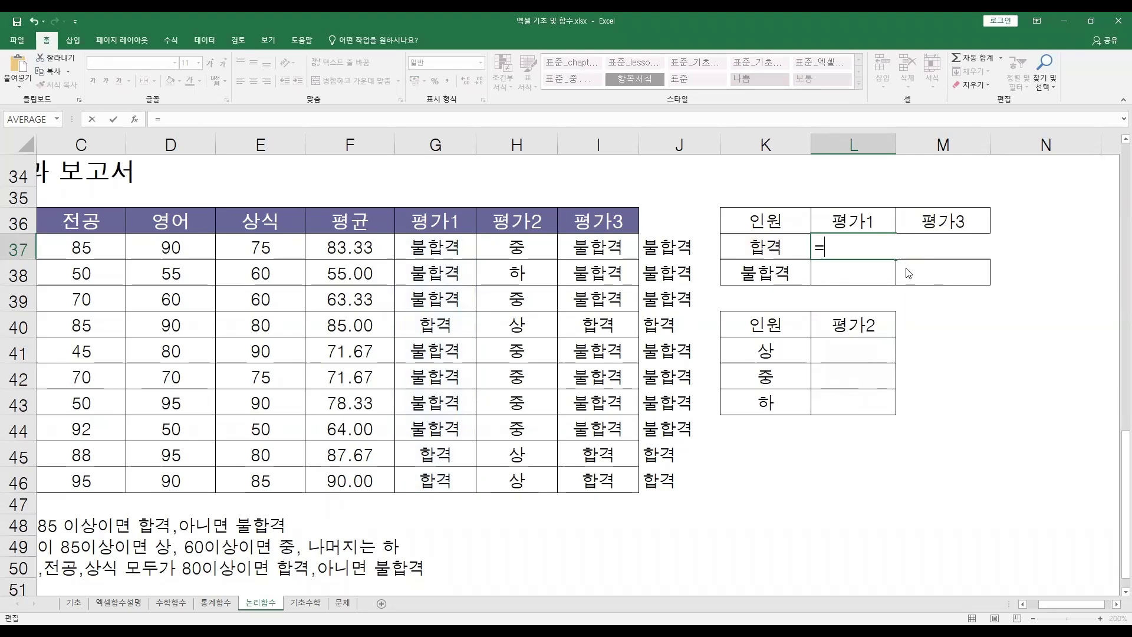
{"action": "type", "text": "count"}
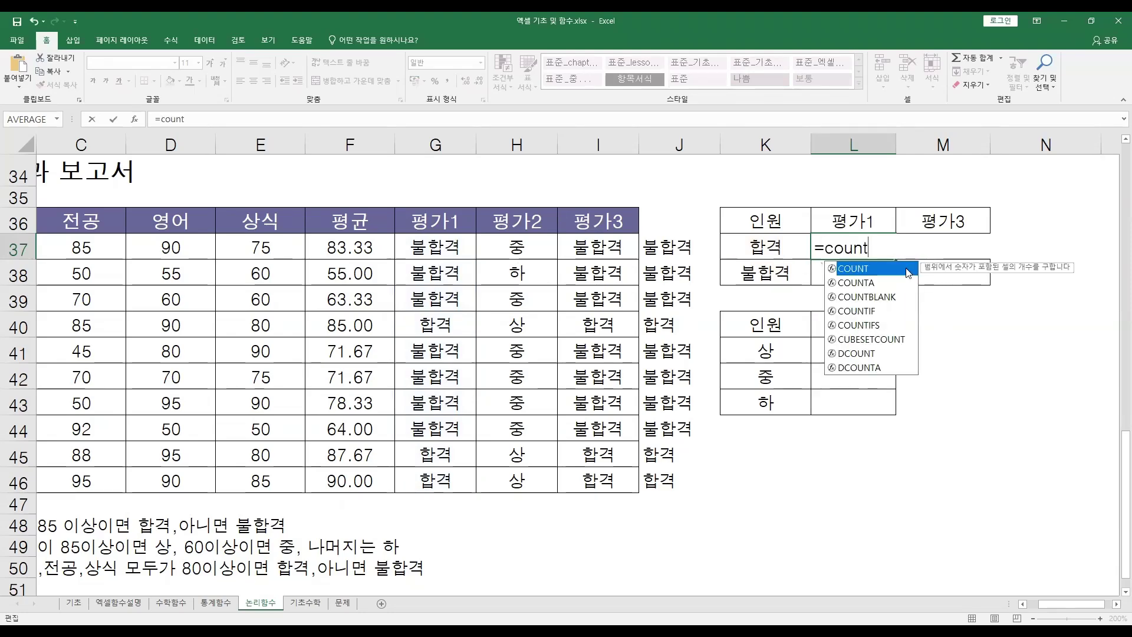
{"action": "left_click", "coordinate": [878, 311]}
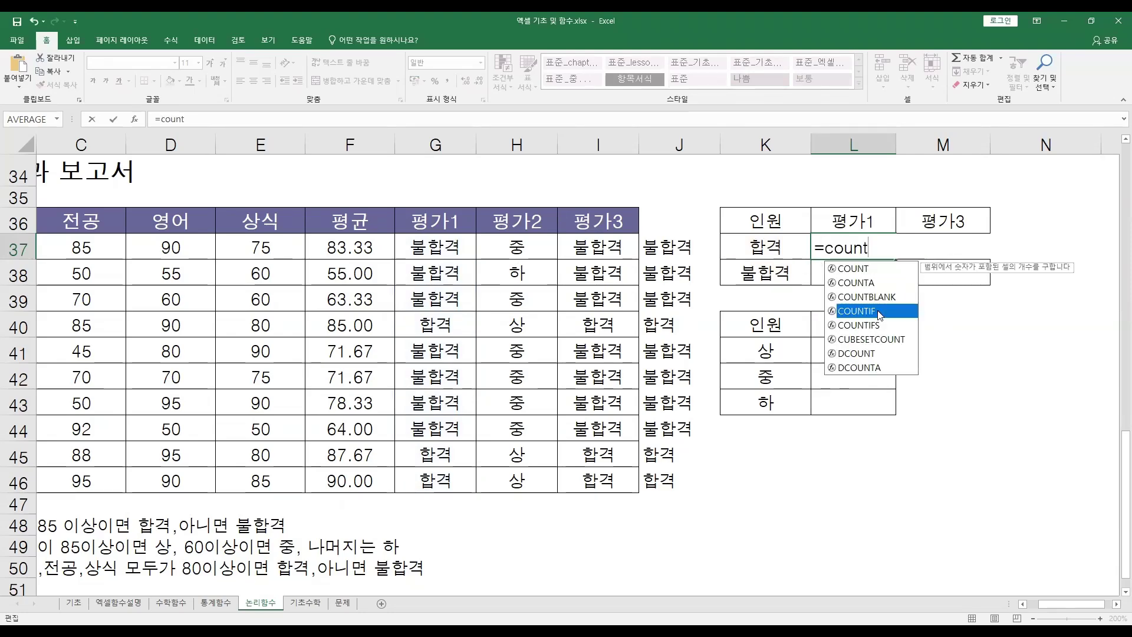
{"action": "key", "text": "Tab"}
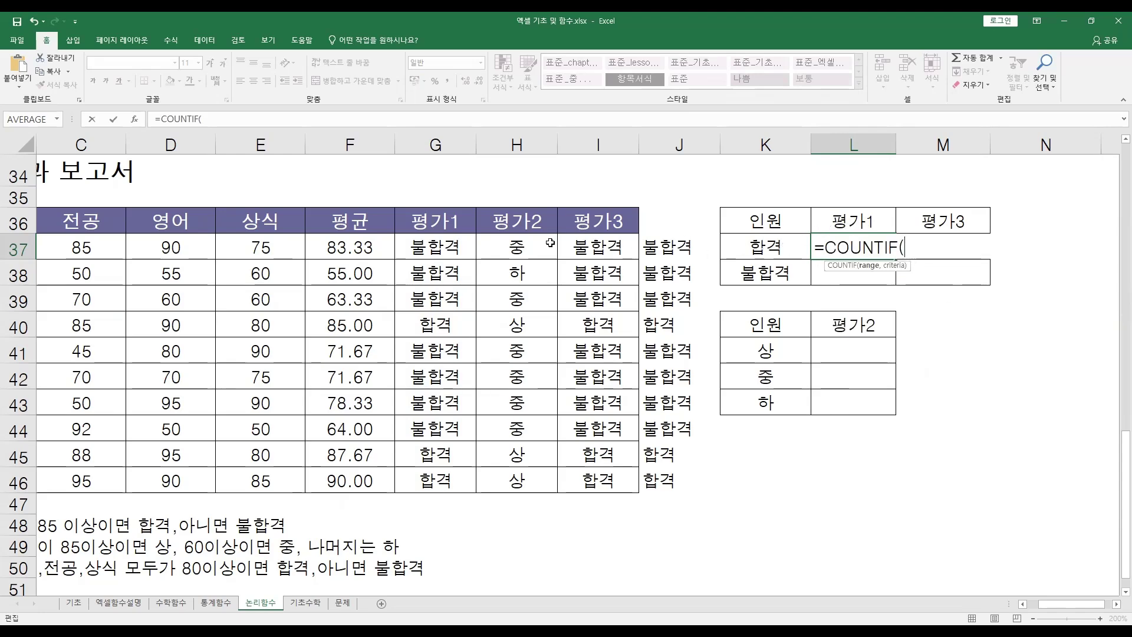
{"action": "left_click", "coordinate": [446, 246]}
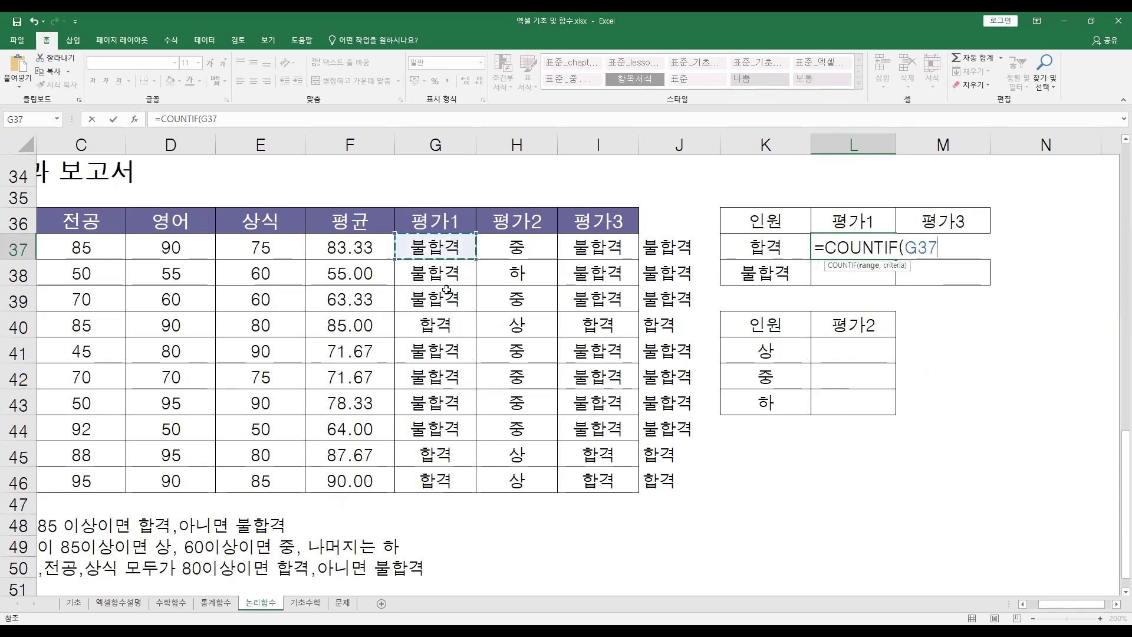
{"action": "left_click", "coordinate": [448, 478], "text": "shift"}
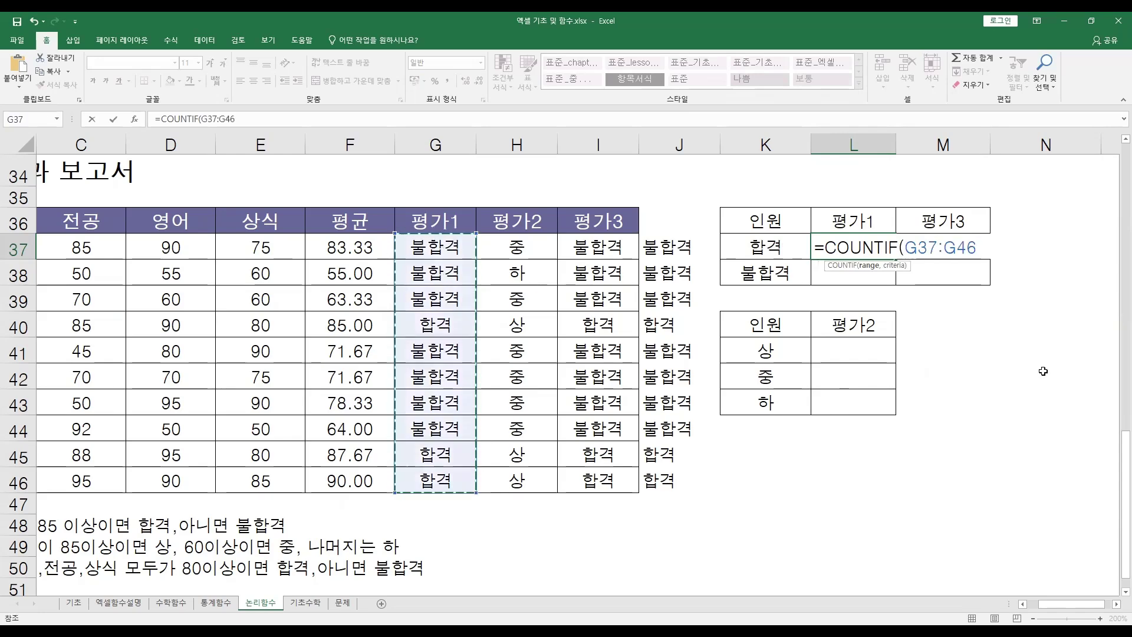
{"action": "type", "text": ","}
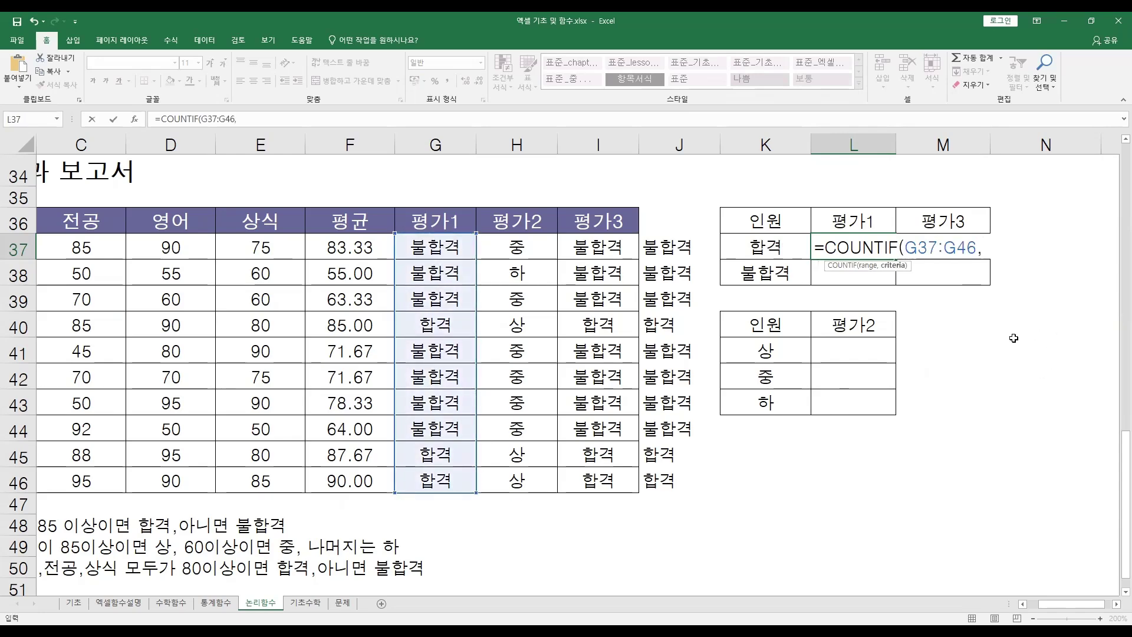
{"action": "left_click", "coordinate": [773, 253]}
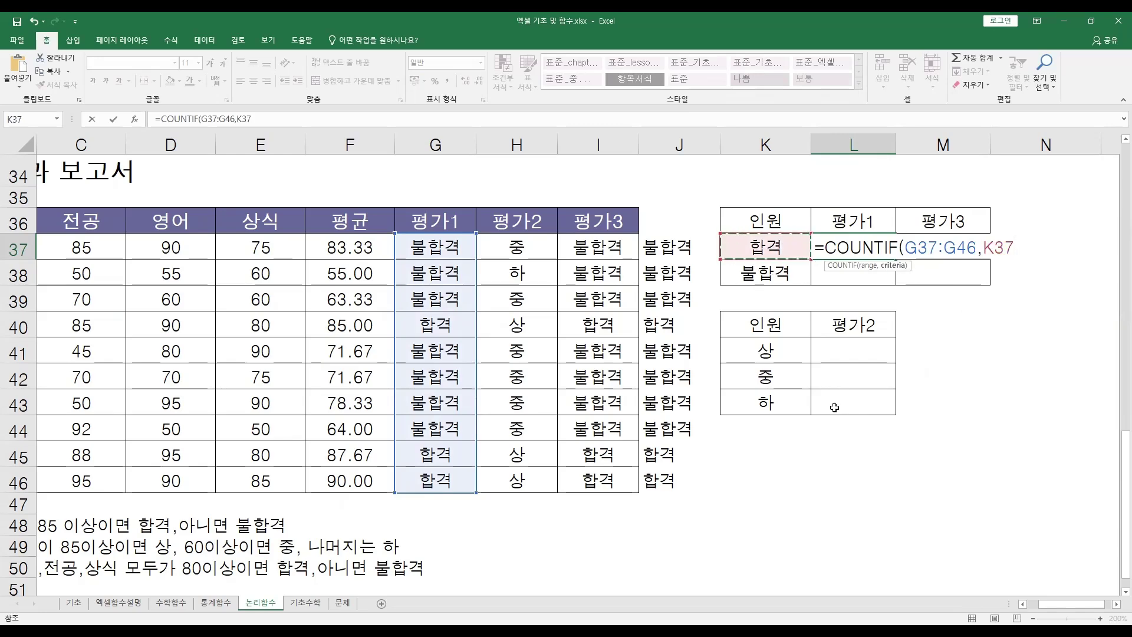
{"action": "type", "text": ")"}
{"action": "key", "text": "ctrl+Return"}
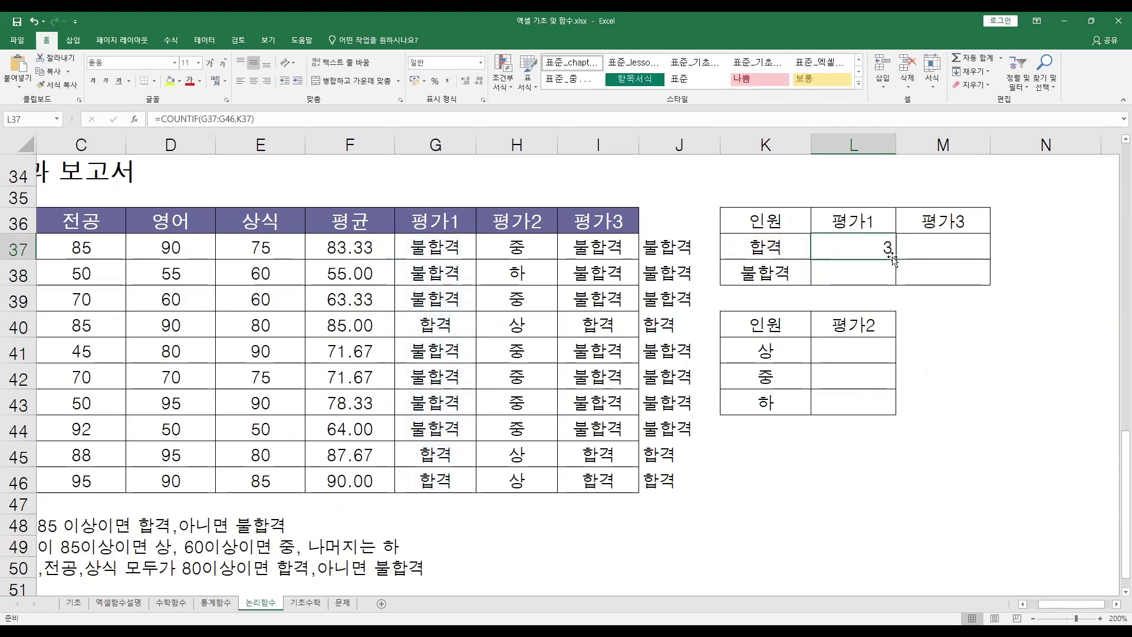
Review the range argument of the COUNTIF formula in L37
{"action": "double_click", "coordinate": [870, 248]}
{"action": "double_click", "coordinate": [921, 248]}
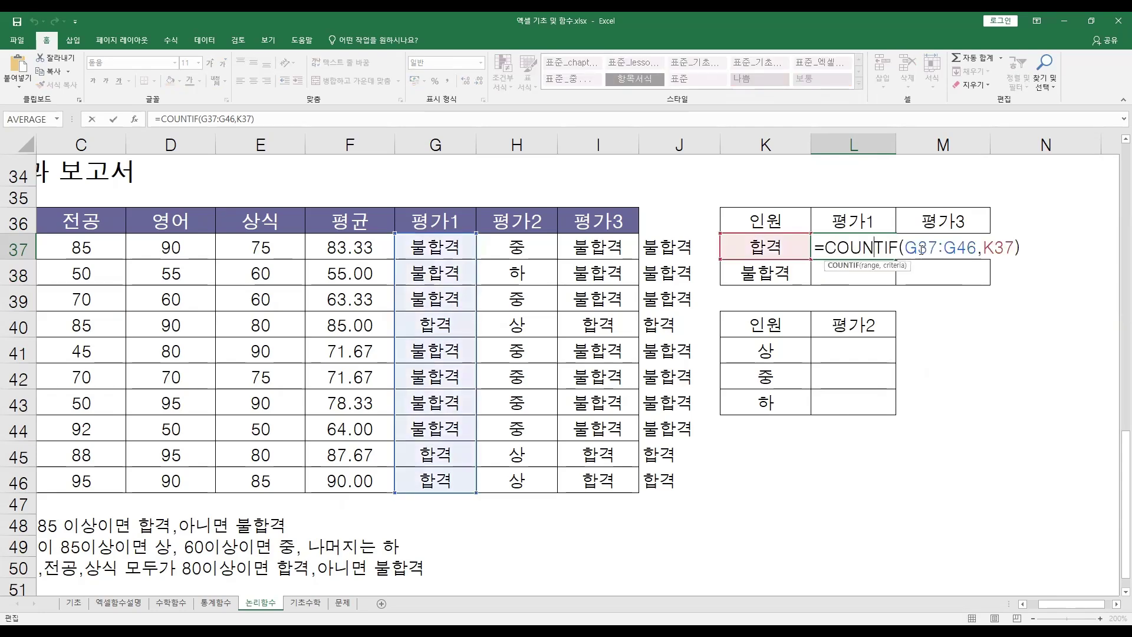
{"action": "left_click", "coordinate": [921, 250]}
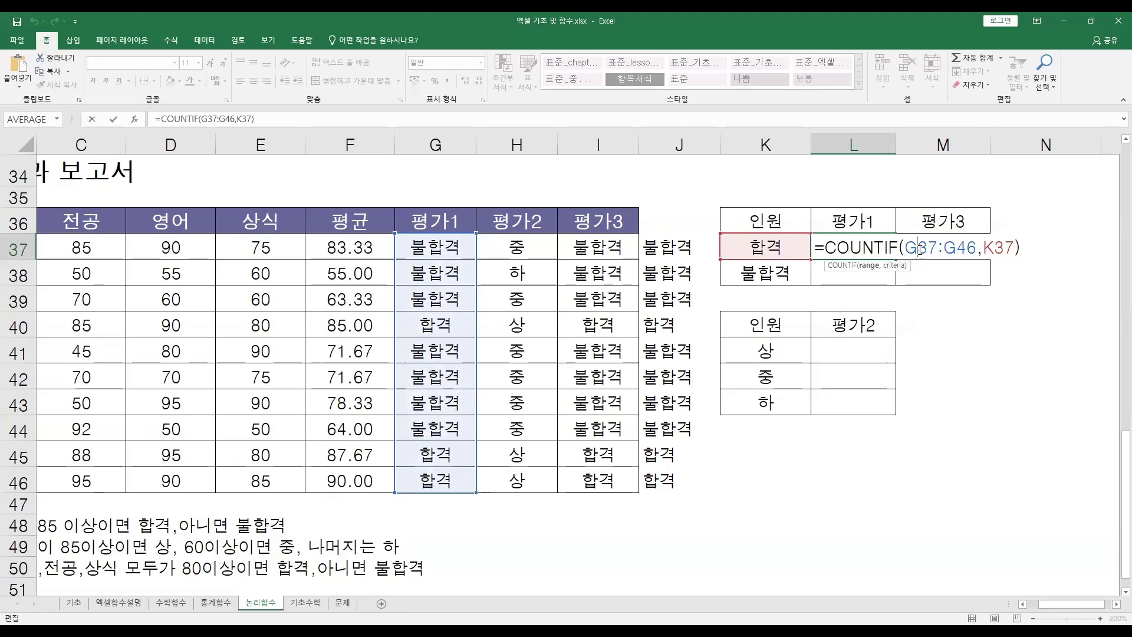
Count the 합격 people under 평가3 in M37 with =COUNTIF(I37:I46,K37)
{"action": "left_click", "coordinate": [952, 250]}
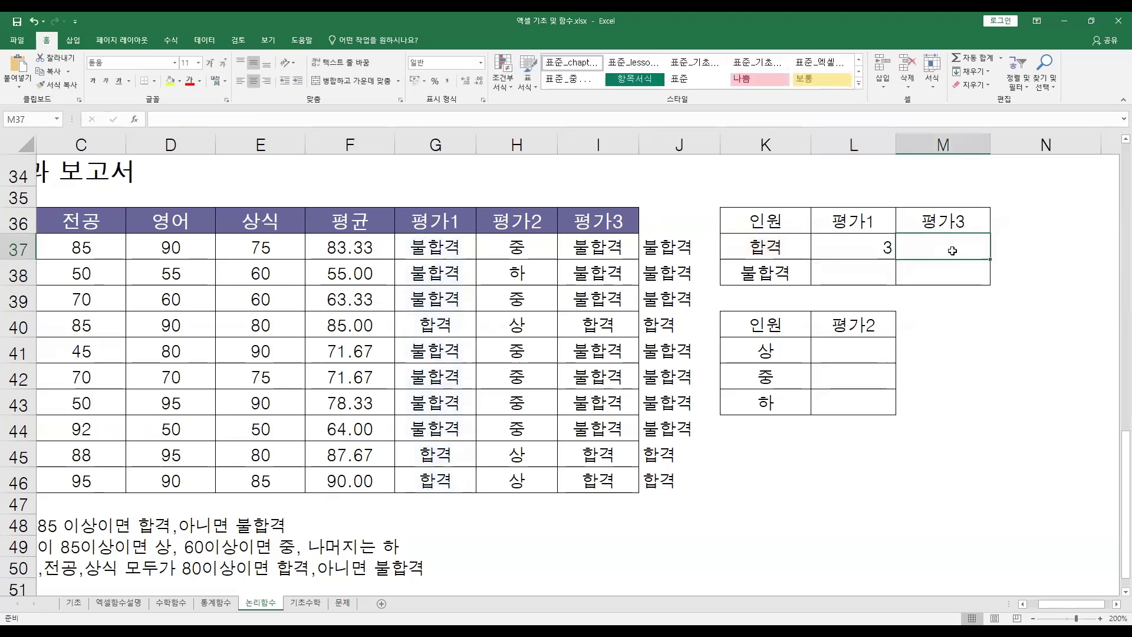
{"action": "type", "text": "="}
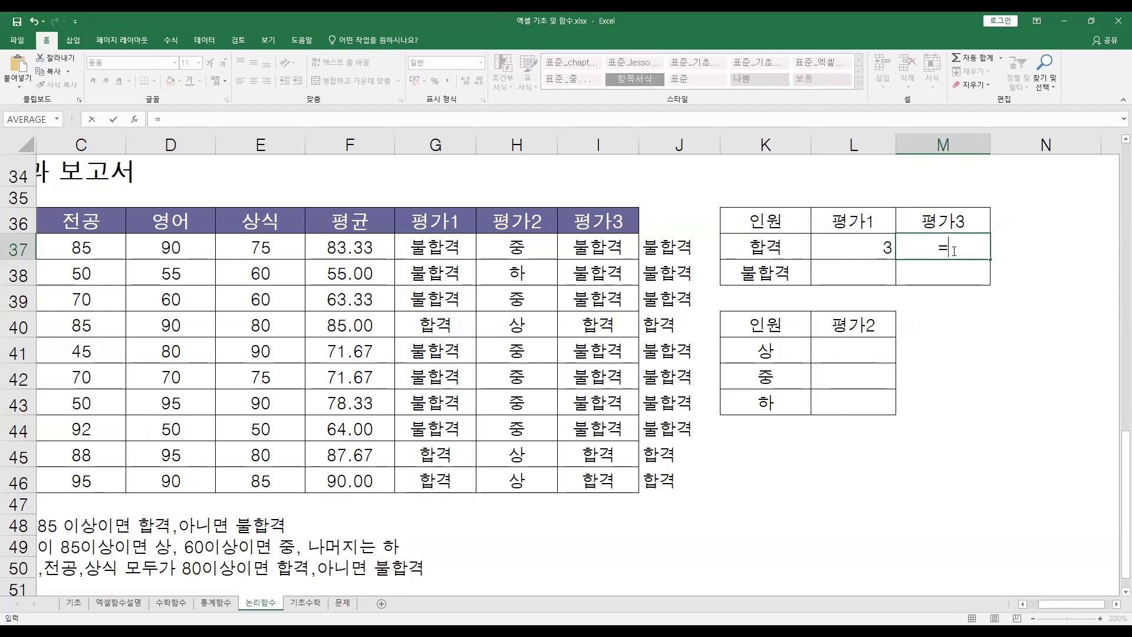
{"action": "type", "text": "countif"}
{"action": "key", "text": "Tab"}
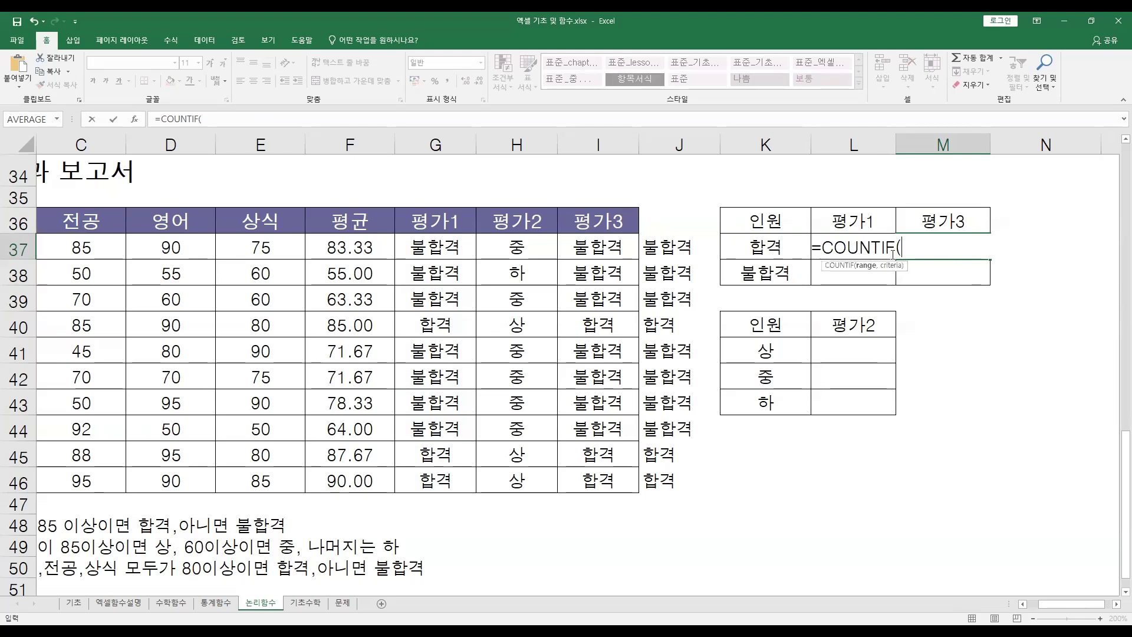
{"action": "left_click", "coordinate": [613, 245]}
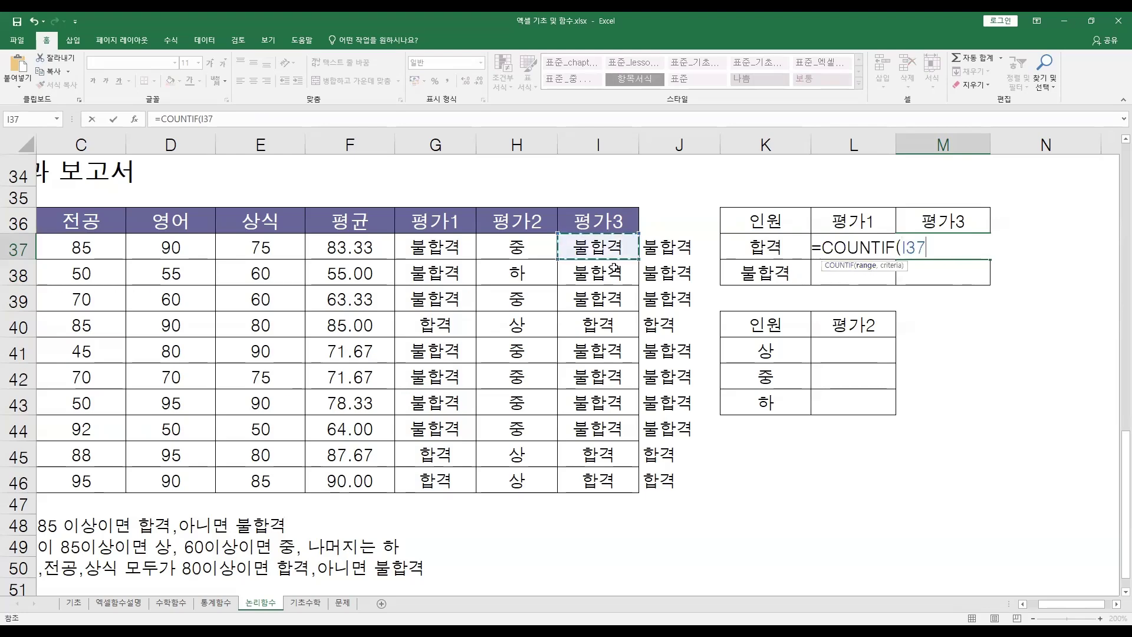
{"action": "left_click", "coordinate": [619, 479], "text": "shift"}
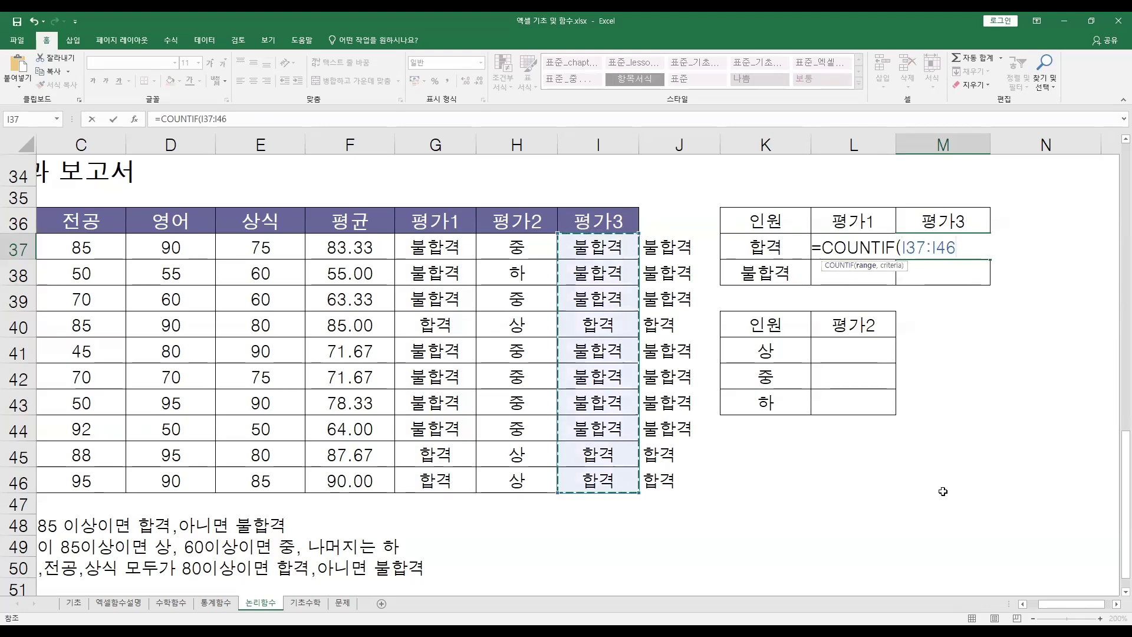
{"action": "type", "text": ","}
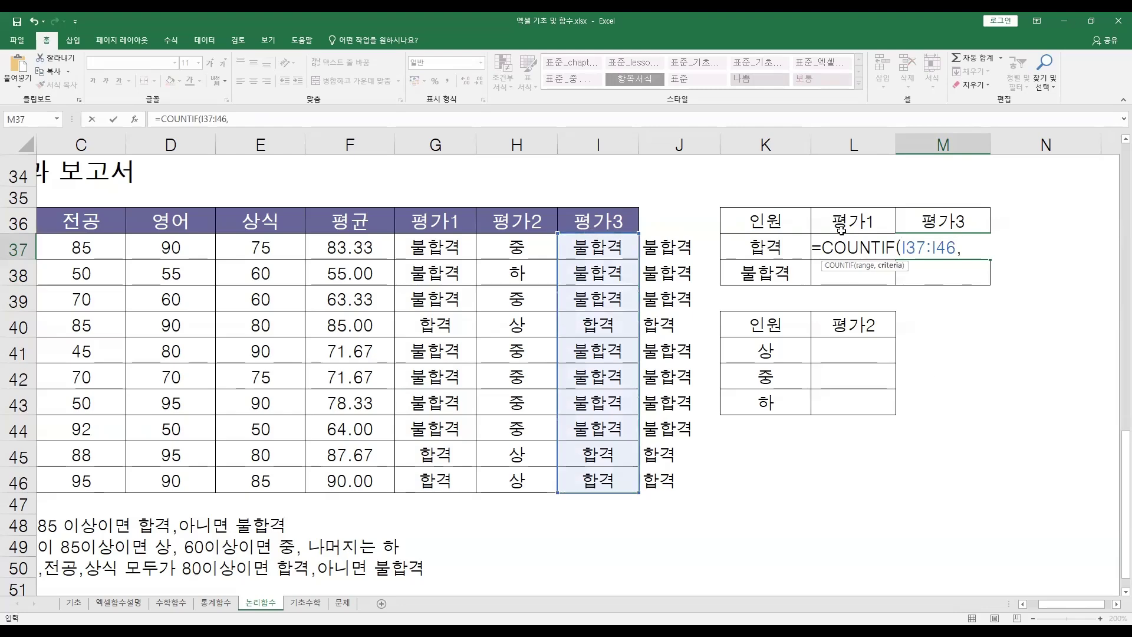
{"action": "left_click", "coordinate": [768, 243]}
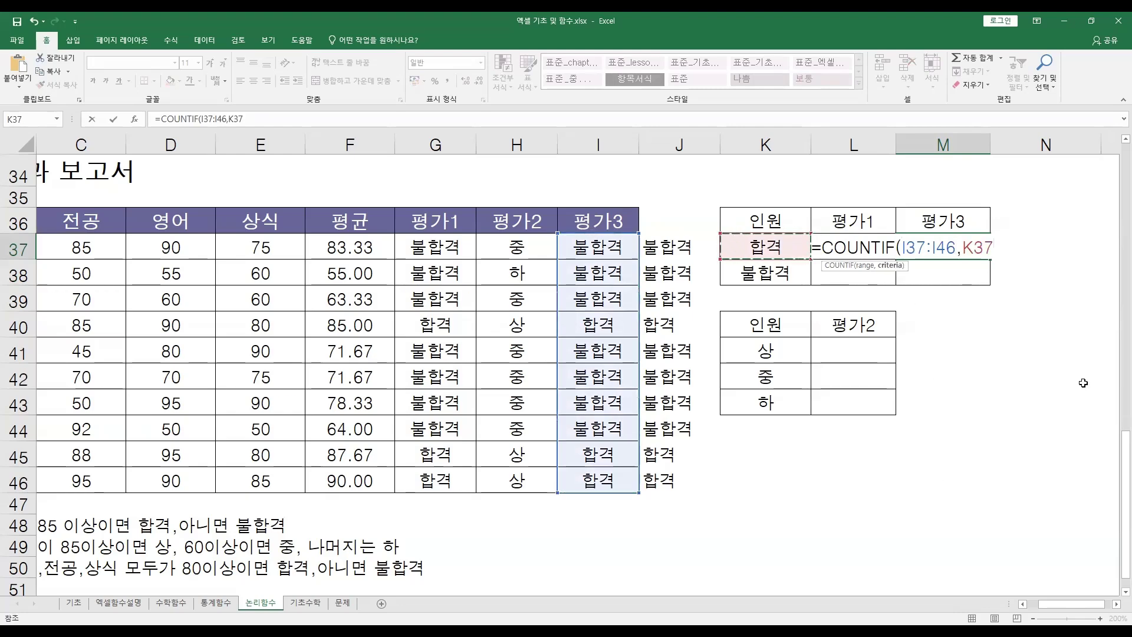
{"action": "type", "text": ")"}
{"action": "key", "text": "Return"}
{"action": "key", "text": "Up"}
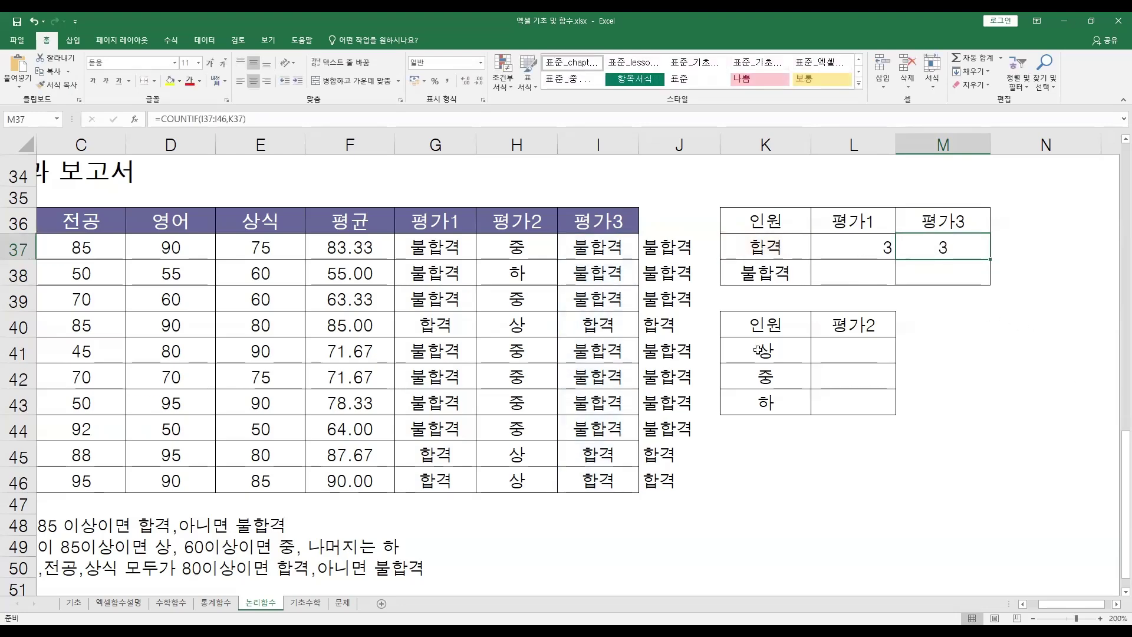
Make the counted range in L37's COUNTIF formula absolute as $G$37:$G$46
{"action": "left_click", "coordinate": [628, 332]}
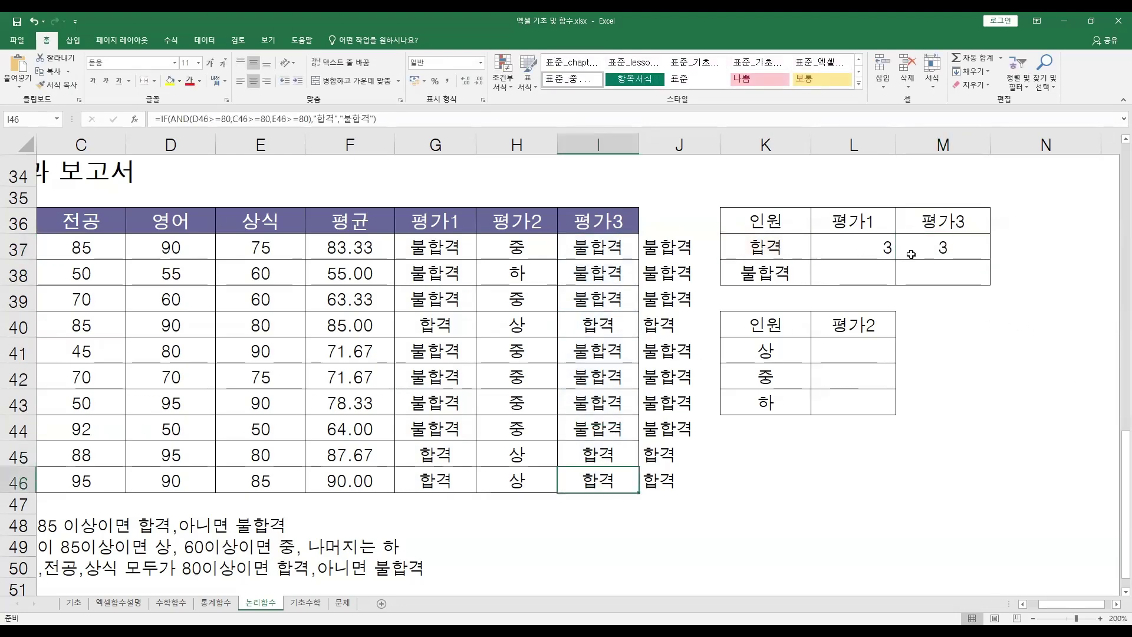
{"action": "left_click_drag", "start_coordinate": [887, 248], "coordinate": [952, 248]}
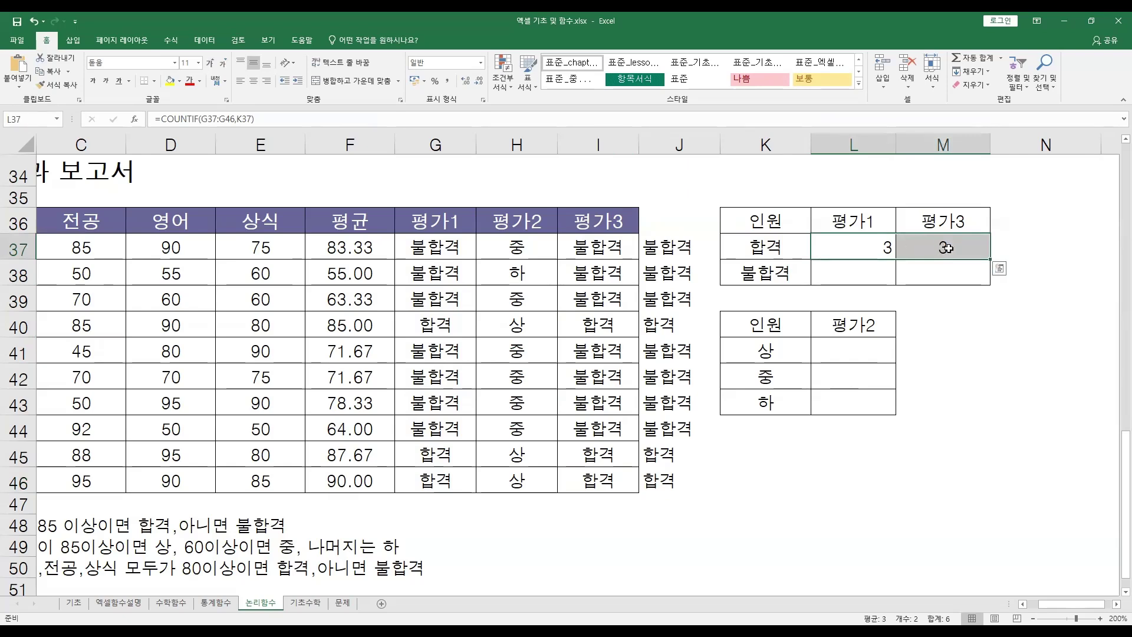
{"action": "mouse_move", "coordinate": [871, 247]}
{"action": "left_mouse_down"}
{"action": "mouse_move", "coordinate": [876, 267]}
{"action": "mouse_move", "coordinate": [885, 254]}
{"action": "left_mouse_up"}
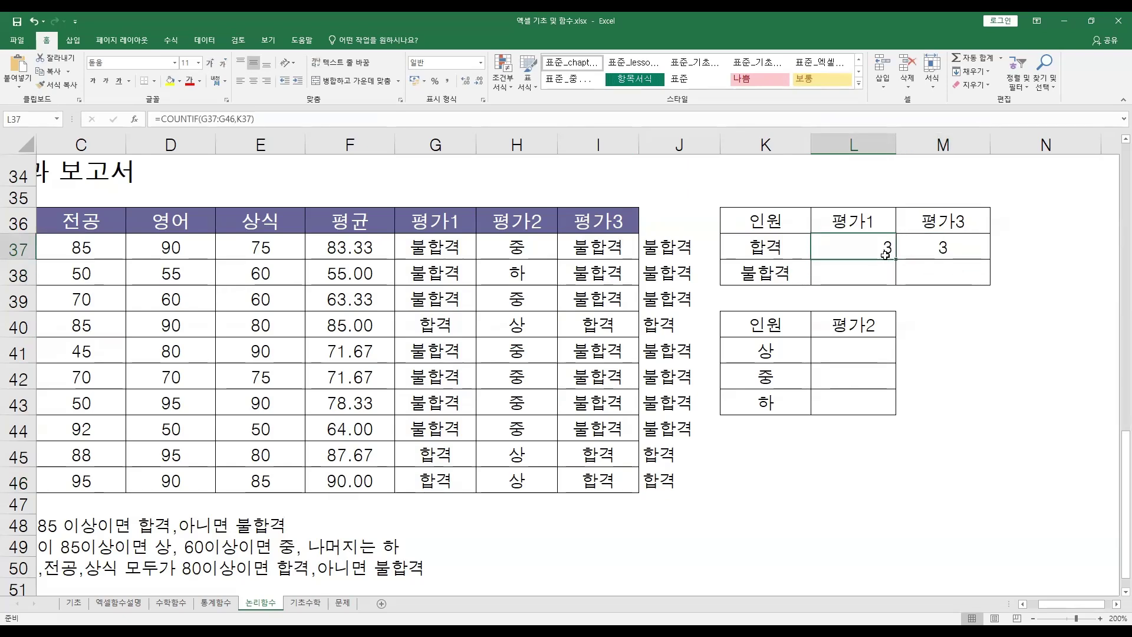
{"action": "left_click", "coordinate": [236, 121]}
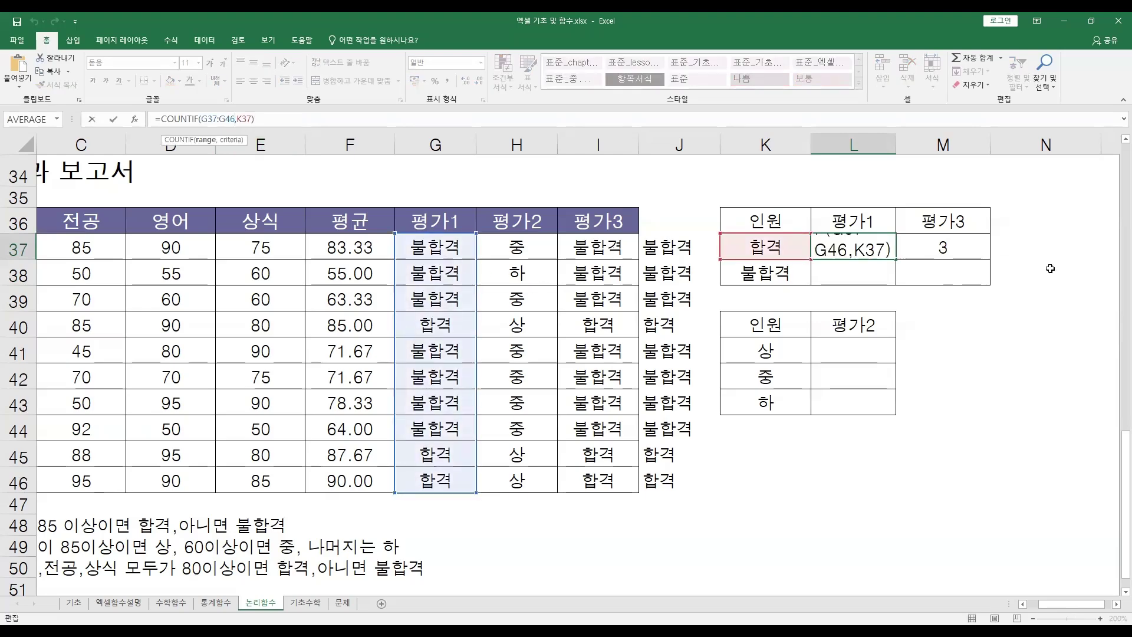
{"action": "left_click_drag", "start_coordinate": [905, 248], "coordinate": [975, 253]}
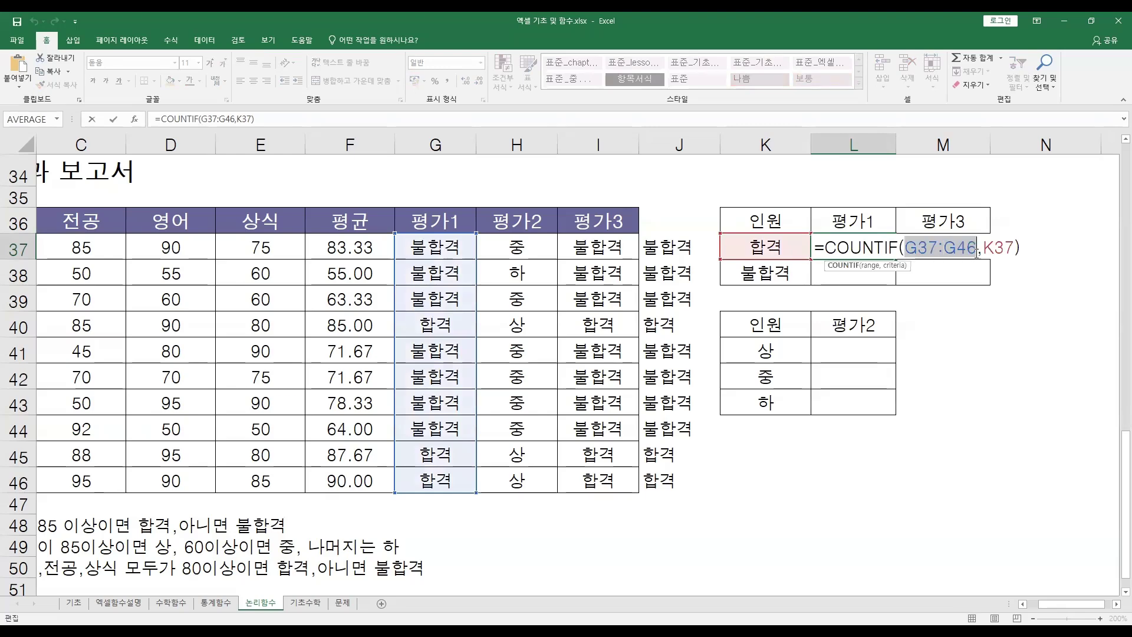
{"action": "key", "text": "F4"}
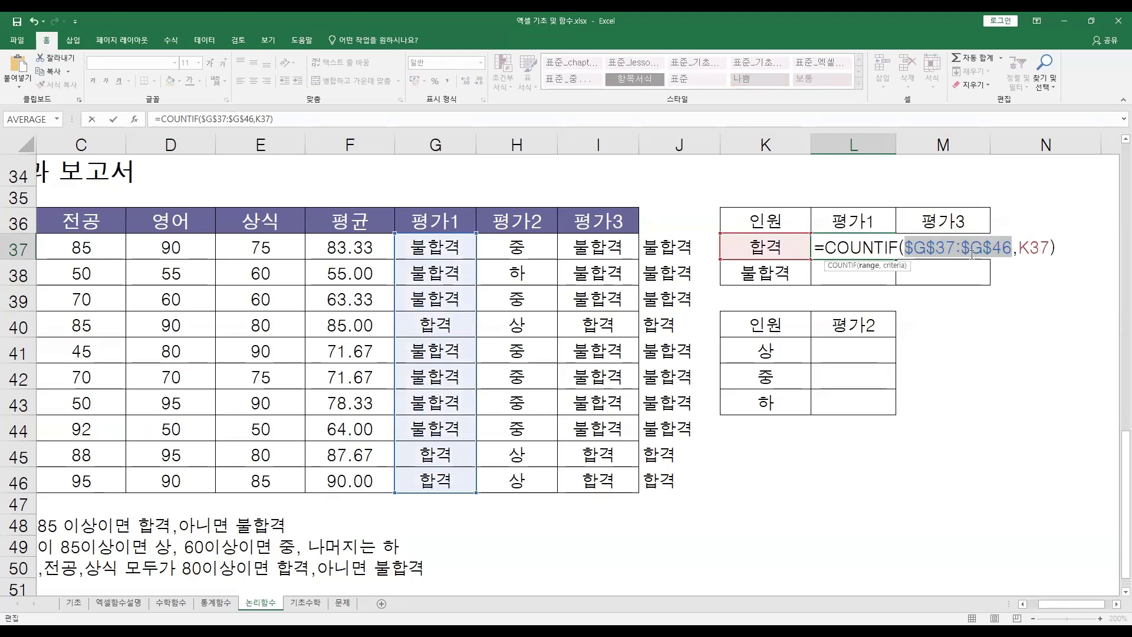
{"action": "key", "text": "Return"}
Make the counted range in M37's COUNTIF formula absolute as $I$37:$I$46
{"action": "double_click", "coordinate": [904, 248]}
{"action": "left_click_drag", "start_coordinate": [904, 247], "coordinate": [953, 252]}
{"action": "key", "text": "F4"}
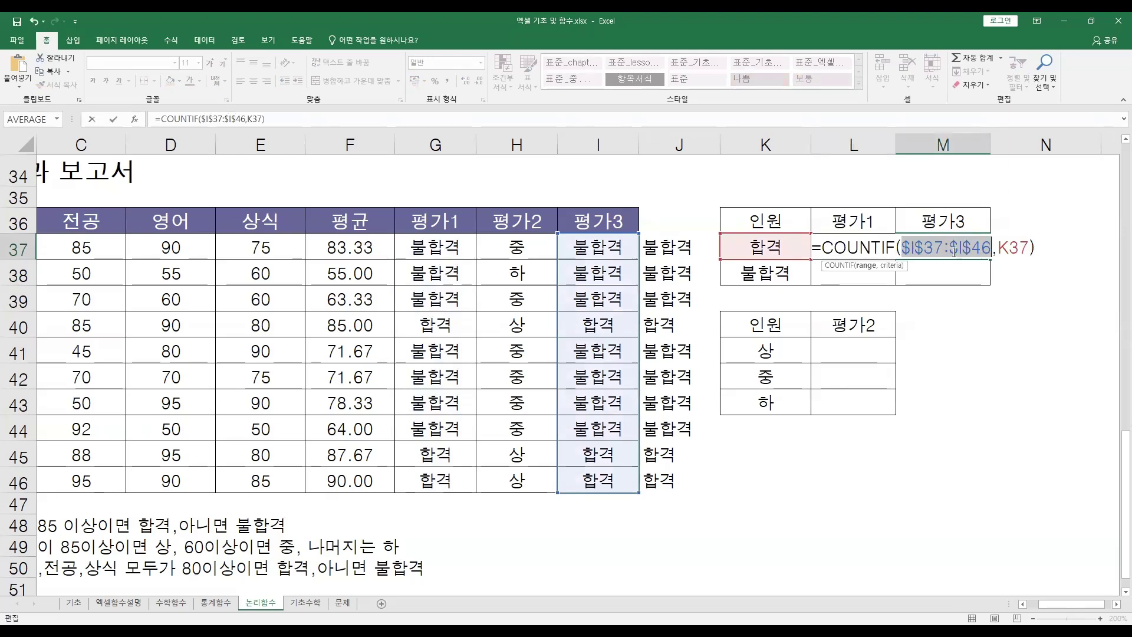
Center L37 and copy the COUNTIF formulas under 평가1 and 평가3 down to the 불합격 row
{"action": "left_click", "coordinate": [858, 248]}
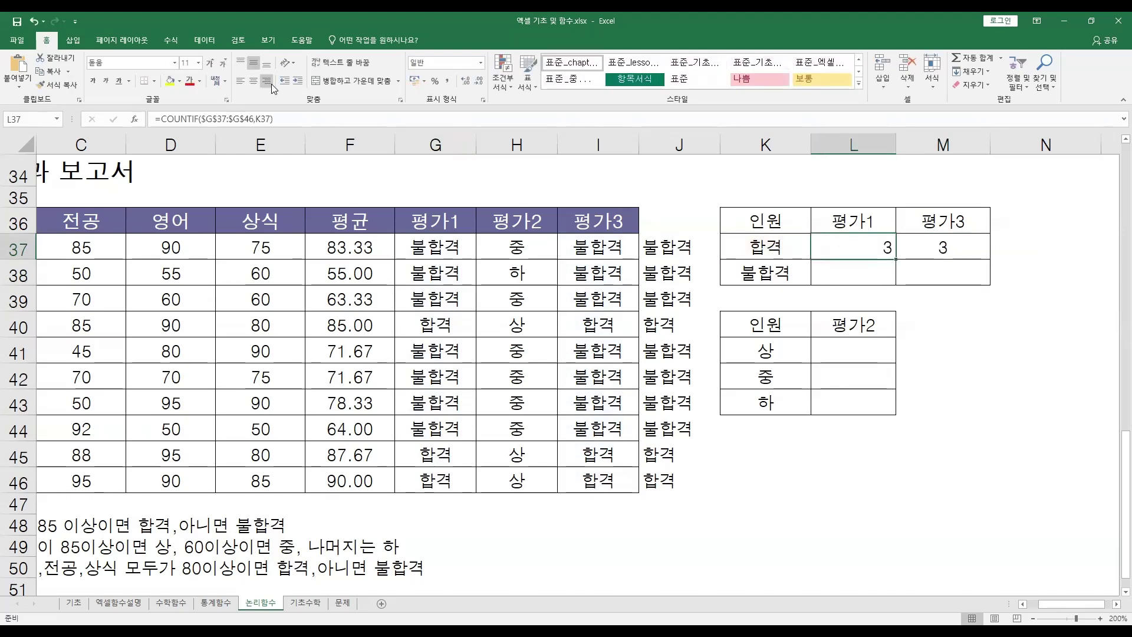
{"action": "left_click_drag", "start_coordinate": [857, 248], "coordinate": [855, 271]}
{"action": "left_click", "coordinate": [855, 272]}
{"action": "double_click", "coordinate": [857, 275]}
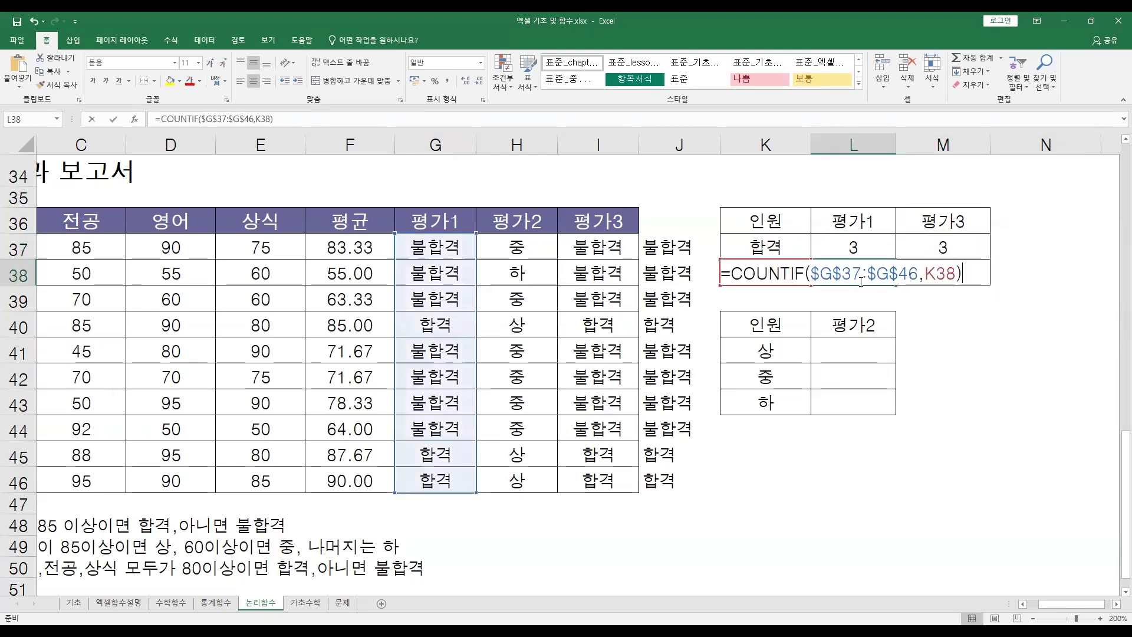
{"action": "left_click", "coordinate": [973, 257]}
Check the references in L38's COUNTIF formula against the 불합격 entries in the report's 평가1 column
{"action": "left_click", "coordinate": [858, 265]}
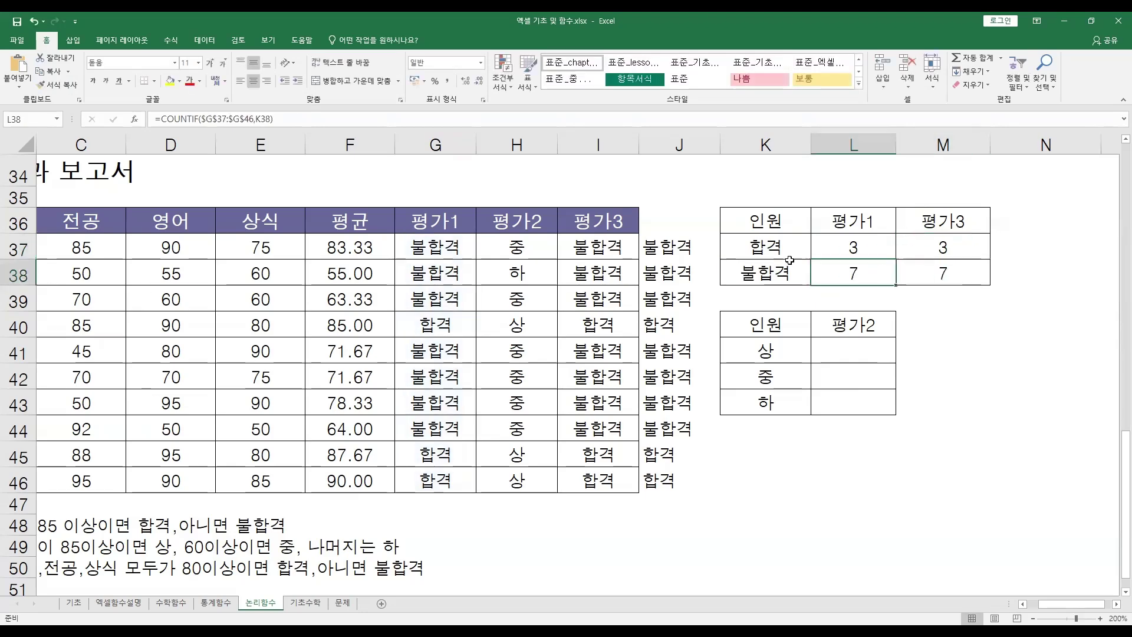
{"action": "double_click", "coordinate": [870, 272]}
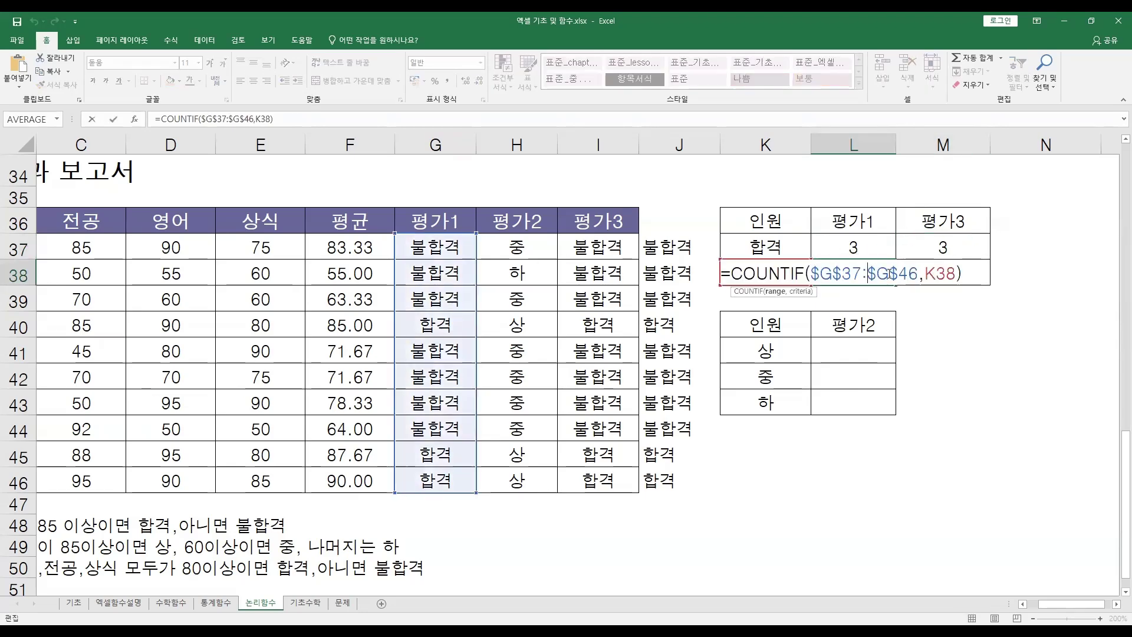
{"action": "key", "text": "Return"}
{"action": "left_click_drag", "start_coordinate": [446, 250], "coordinate": [437, 301]}
{"action": "left_click_drag", "start_coordinate": [440, 353], "coordinate": [452, 429]}
{"action": "left_click", "coordinate": [868, 405]}
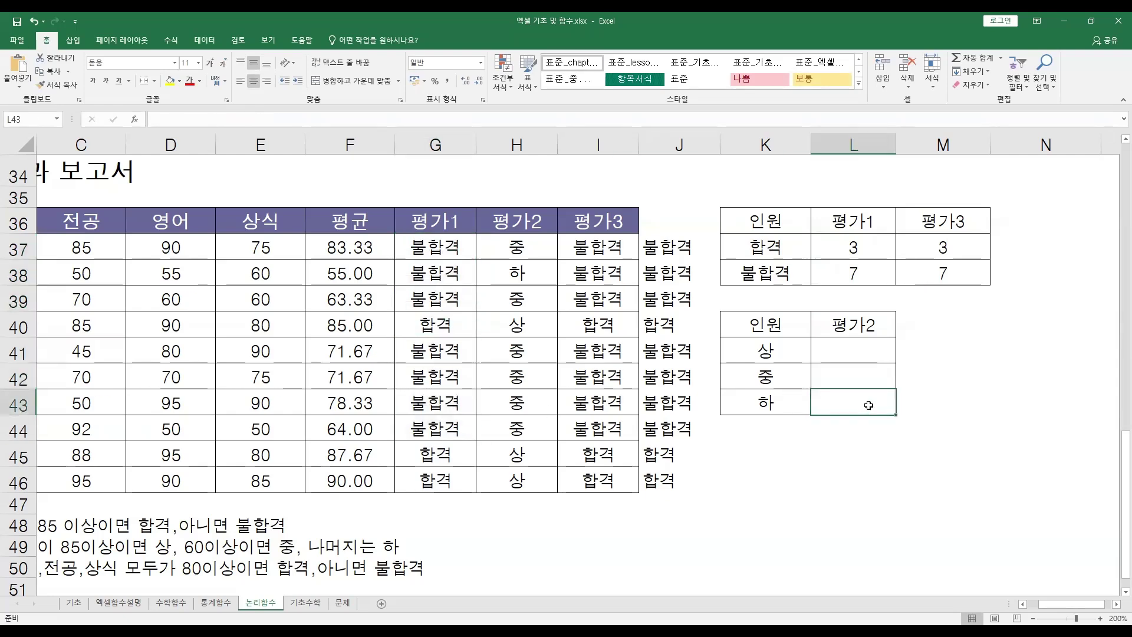
{"action": "left_click", "coordinate": [849, 348]}
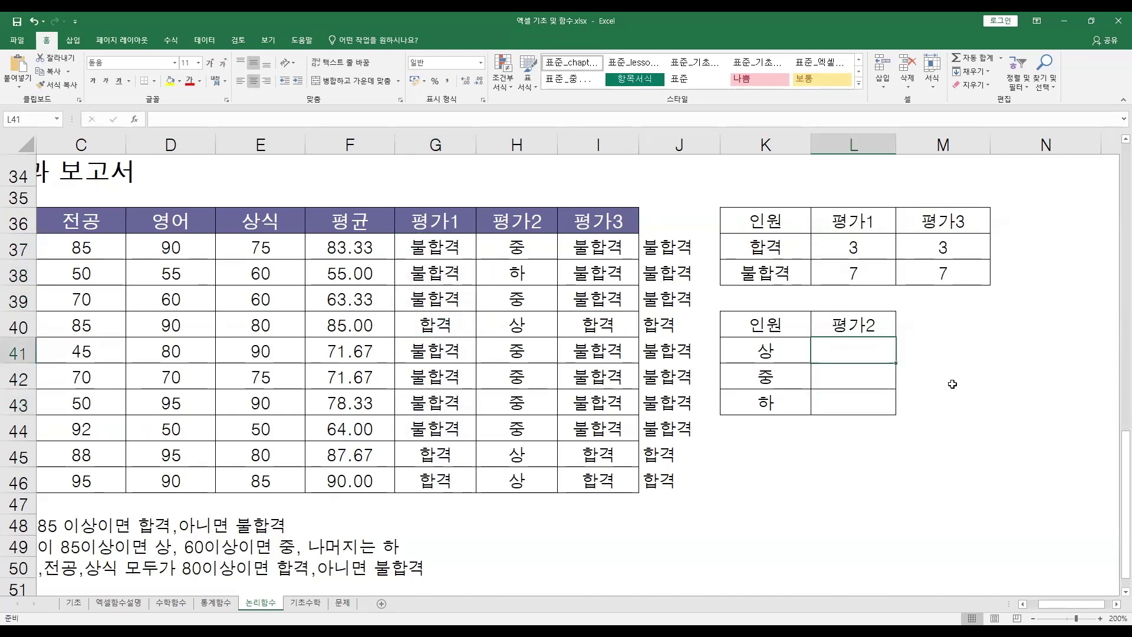
{"action": "type", "text": "="}
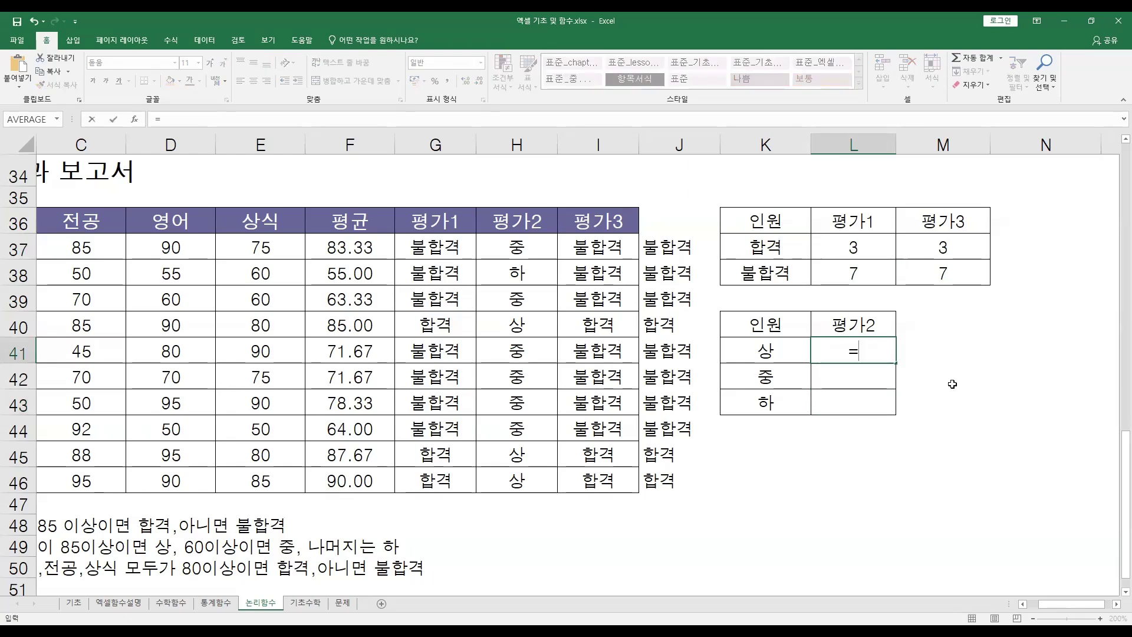
{"action": "type", "text": "counti"}
{"action": "key", "text": "Tab"}
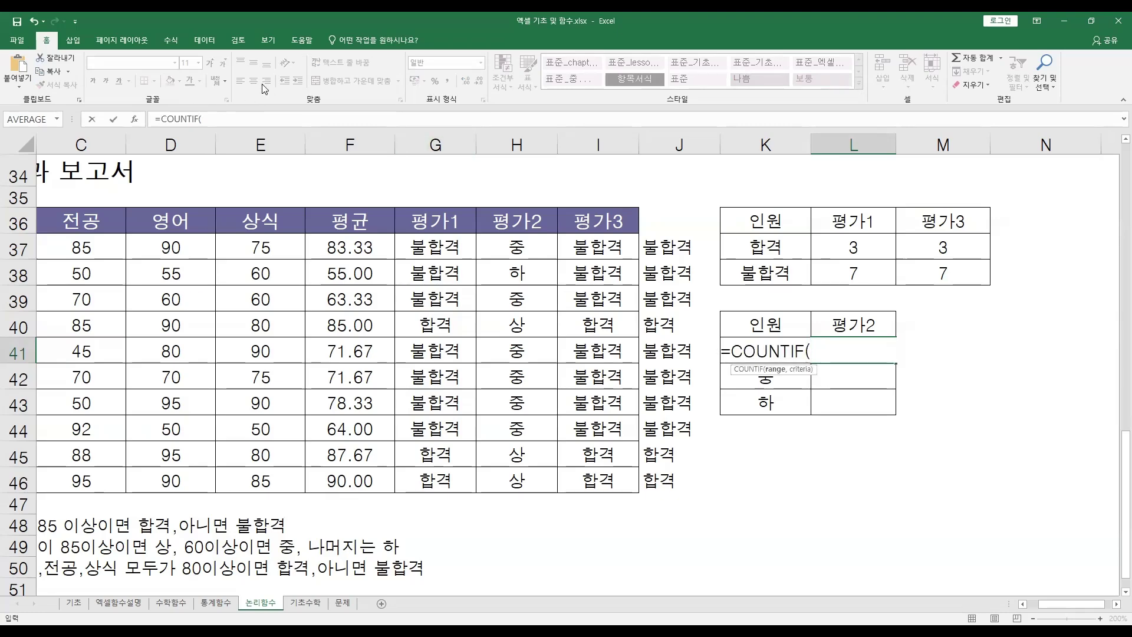
{"action": "key", "text": "Escape"}
In L41, enter a COUNTIF formula with the absolute range $H$37:$H$46 and K41 as the criterion
{"action": "type", "text": "="}
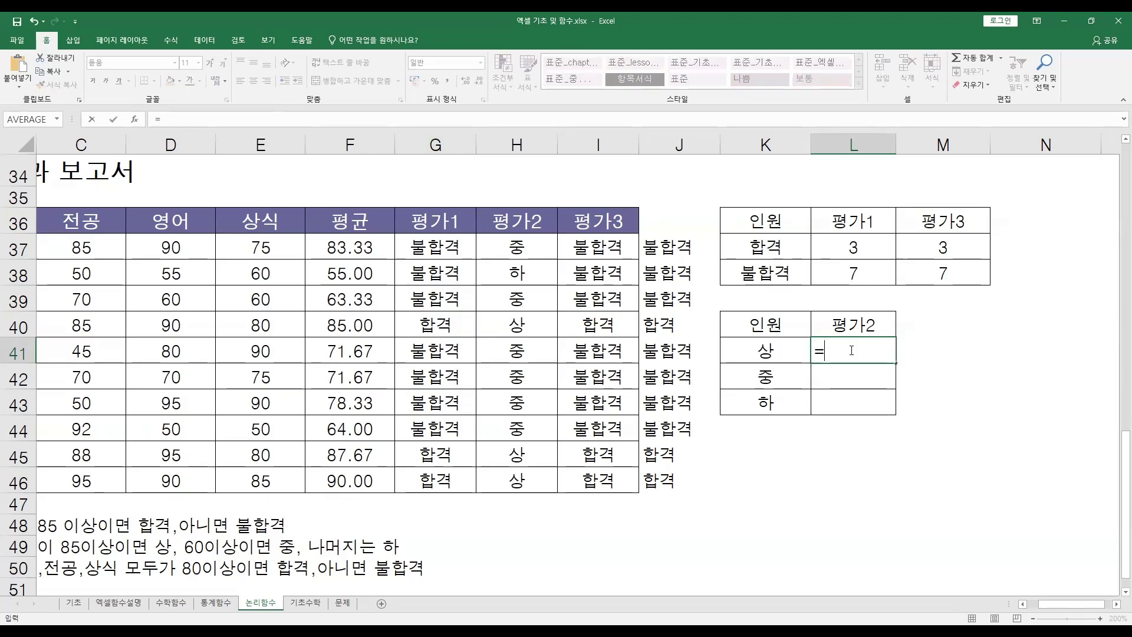
{"action": "type", "text": "countif"}
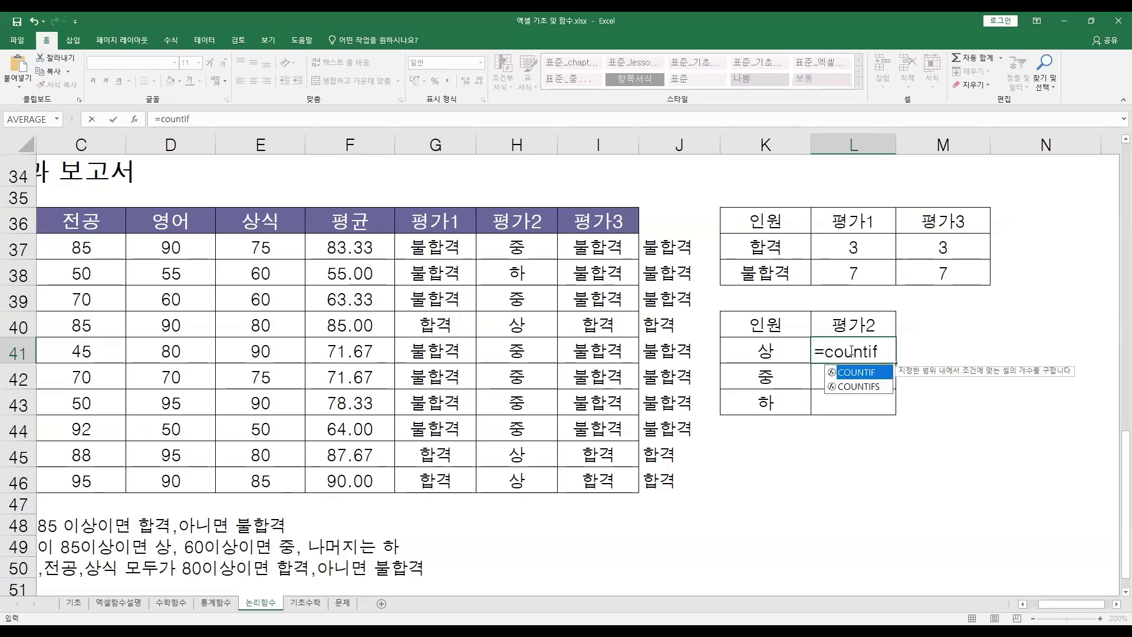
{"action": "key", "text": "Tab"}
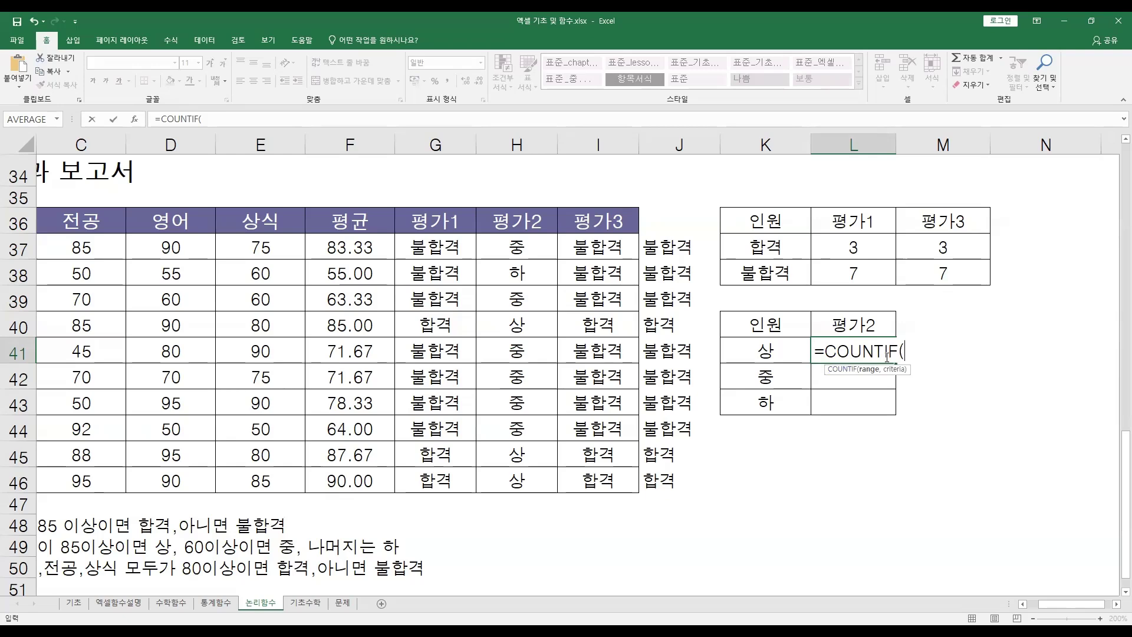
{"action": "left_click", "coordinate": [517, 248]}
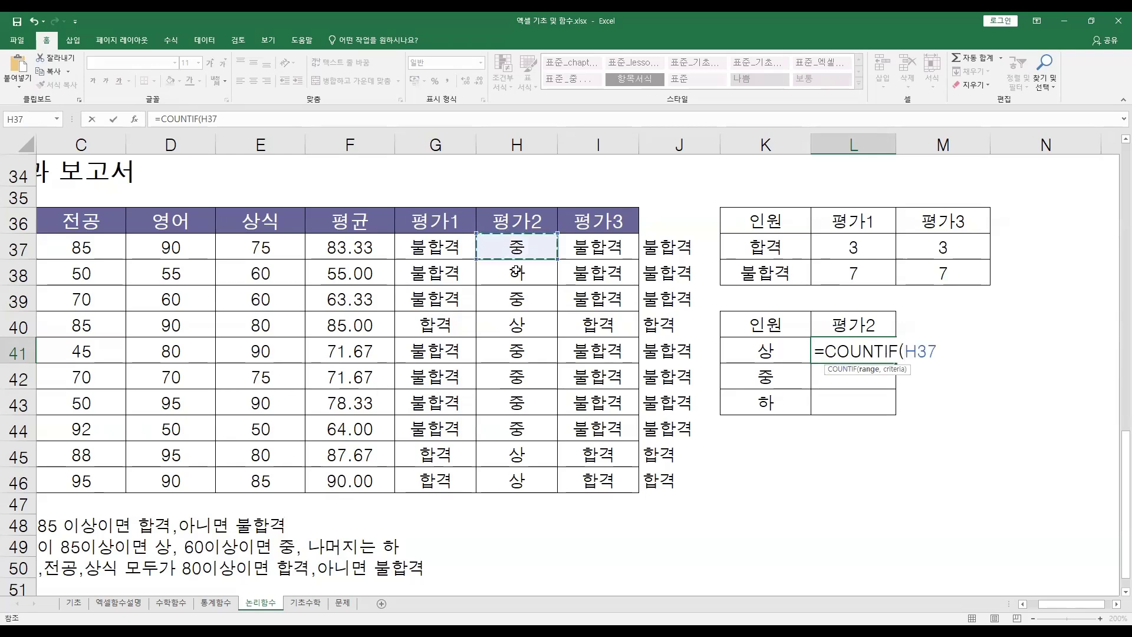
{"action": "left_click", "coordinate": [548, 475], "text": "shift"}
{"action": "key", "text": "F4"}
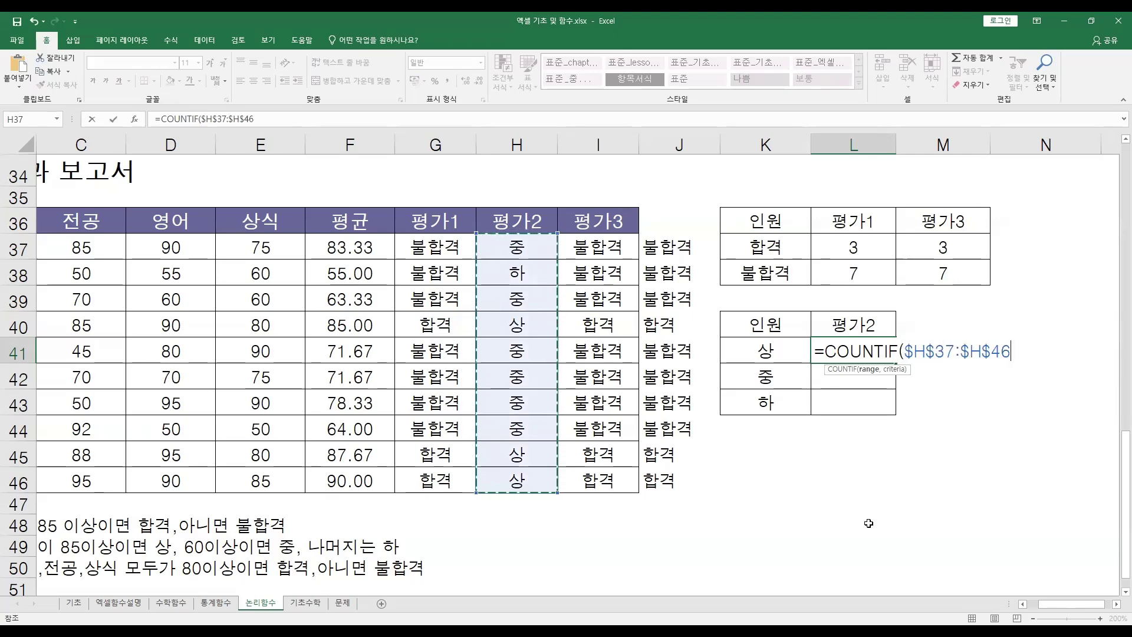
{"action": "type", "text": ","}
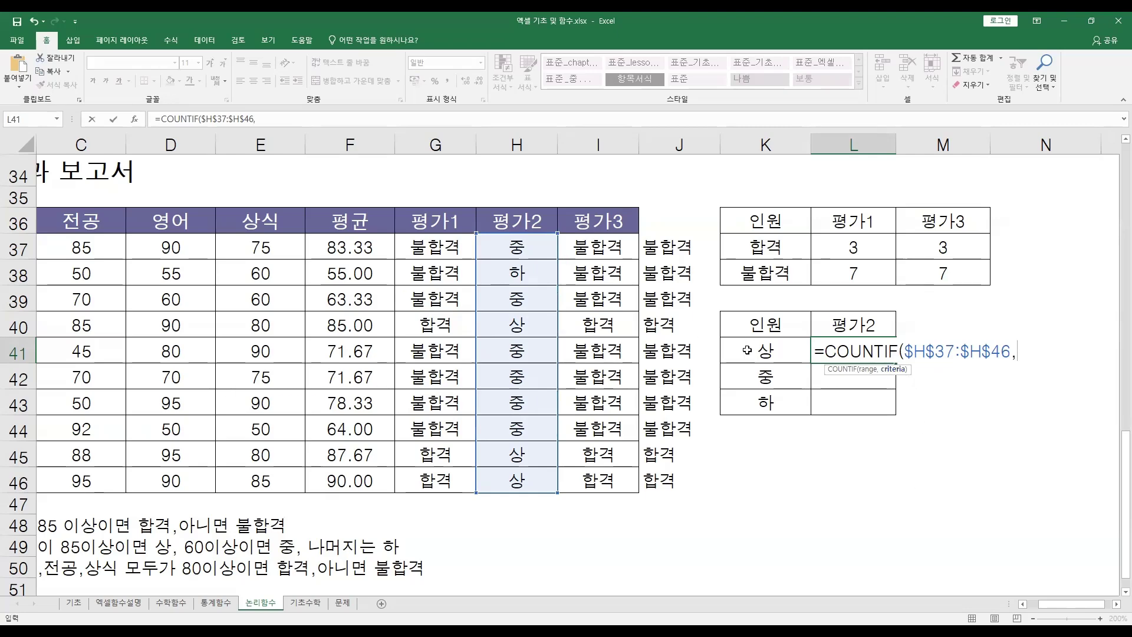
{"action": "left_click", "coordinate": [746, 351]}
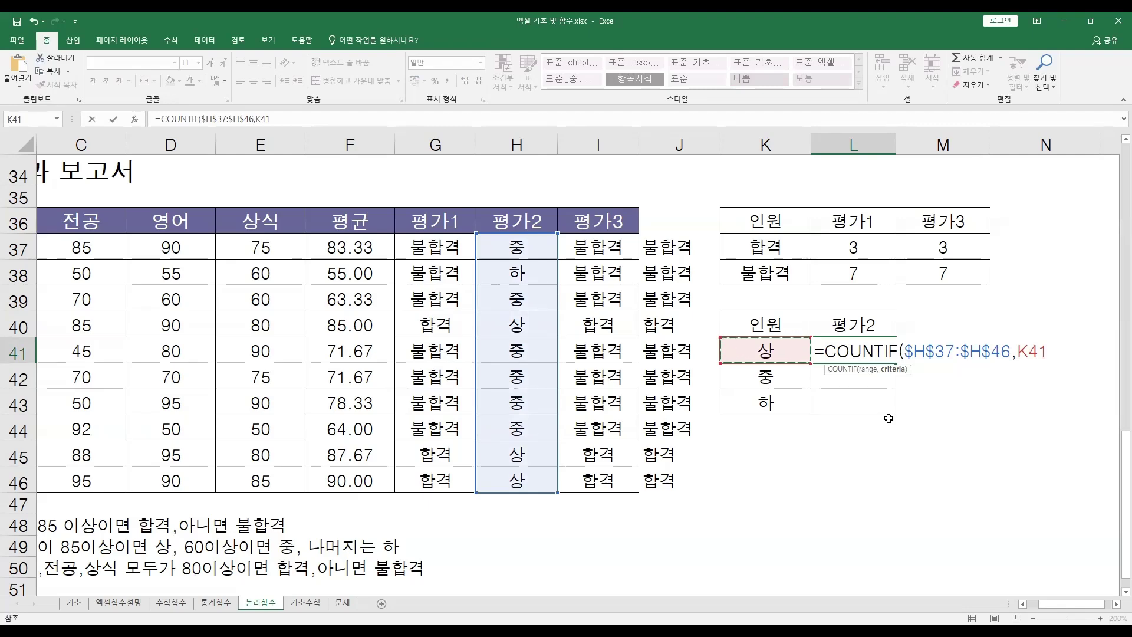
Try the literal text "상" as the COUNTIF criterion in L41 instead of the cell reference
{"action": "key", "text": "BackSpace"}
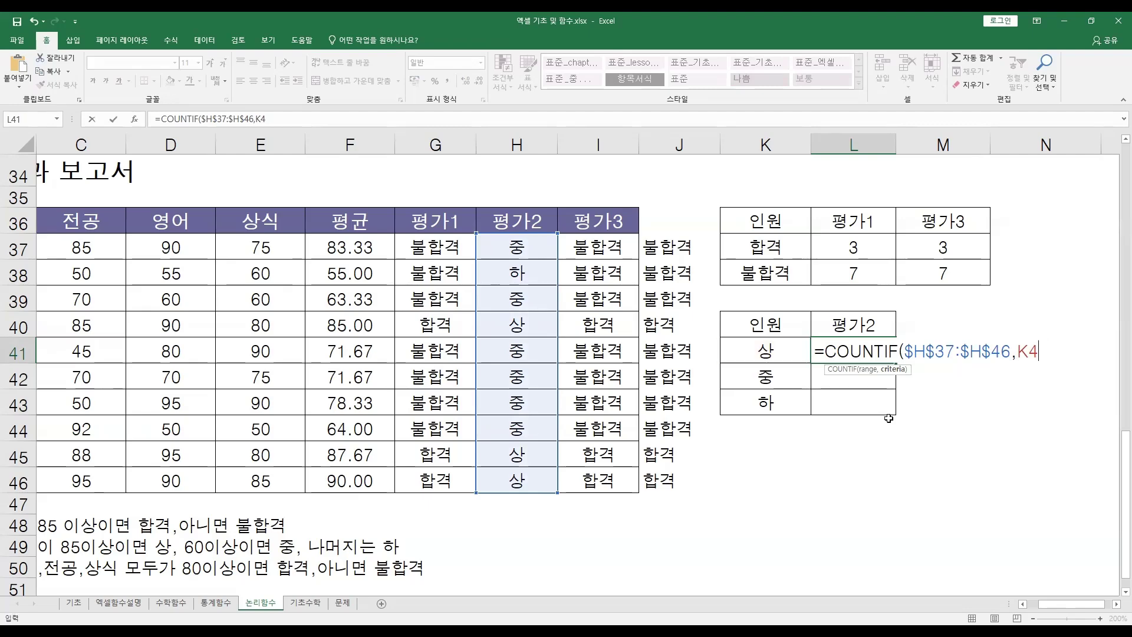
{"action": "key", "text": "BackSpace"}
{"action": "key", "text": "BackSpace"}
{"action": "type", "text": "\"상\""}
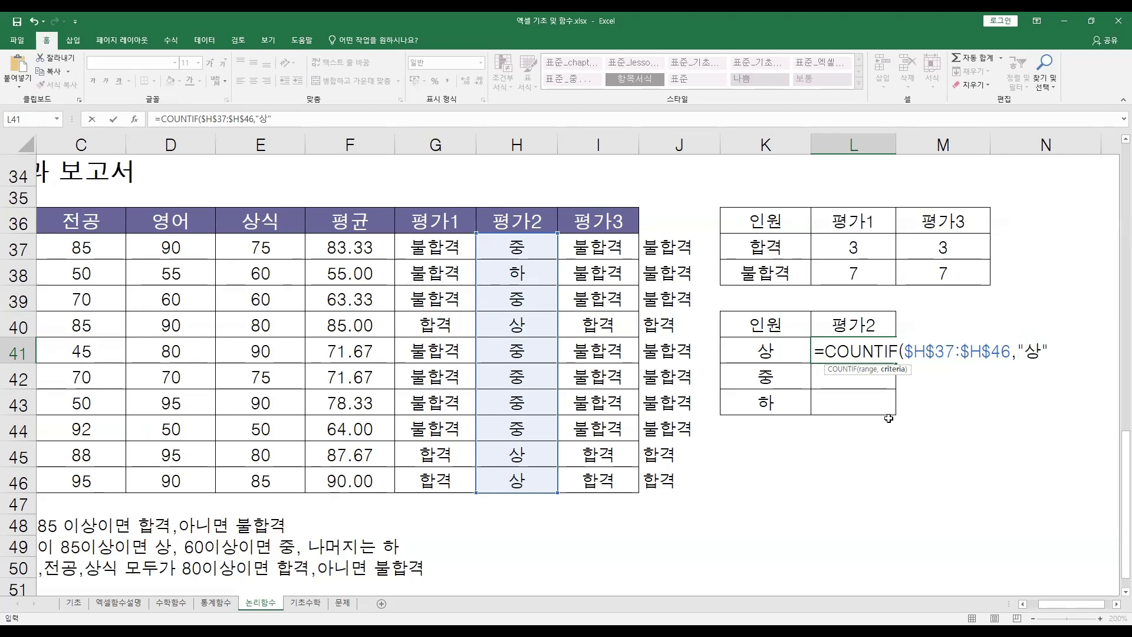
Close the COUNTIF formula in L41 and use K41 as its criterion, giving =COUNTIF($H$37:$H$46,K41)
{"action": "type", "text": ")"}
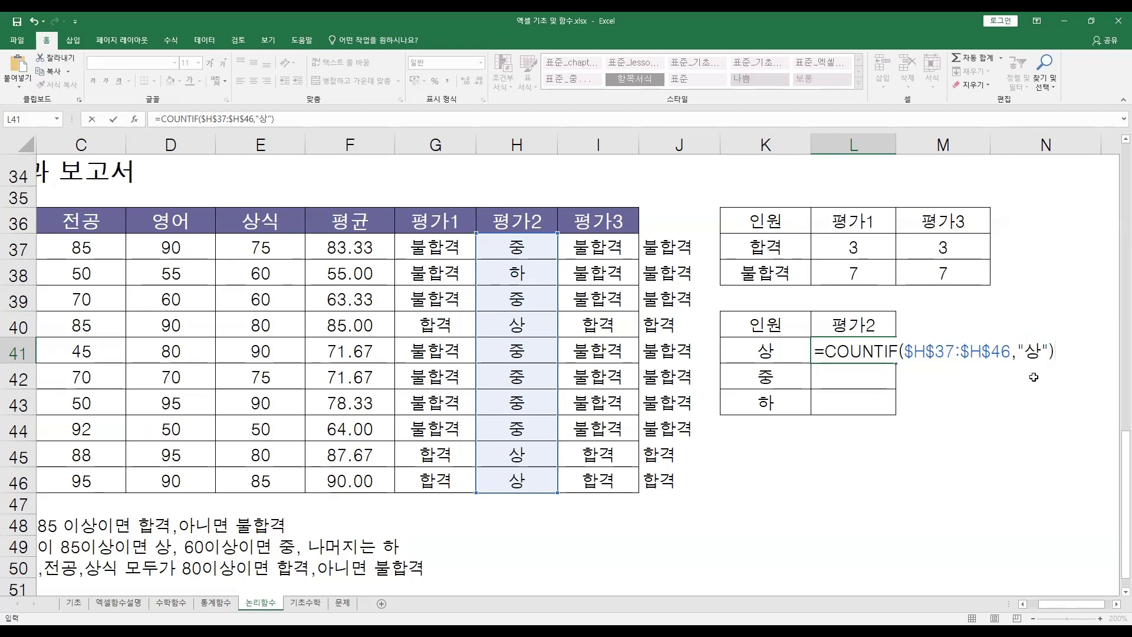
{"action": "left_click_drag", "start_coordinate": [1024, 353], "coordinate": [1048, 351]}
{"action": "key", "text": "BackSpace"}
{"action": "key", "text": "BackSpace"}
{"action": "left_click", "coordinate": [752, 348]}
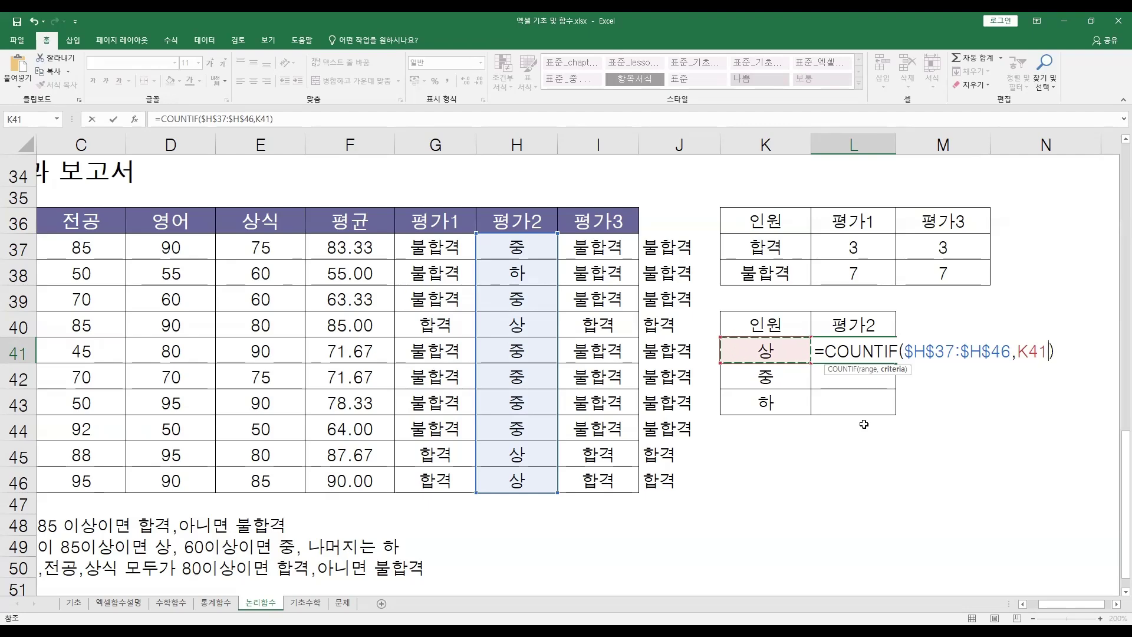
{"action": "key", "text": "Return"}
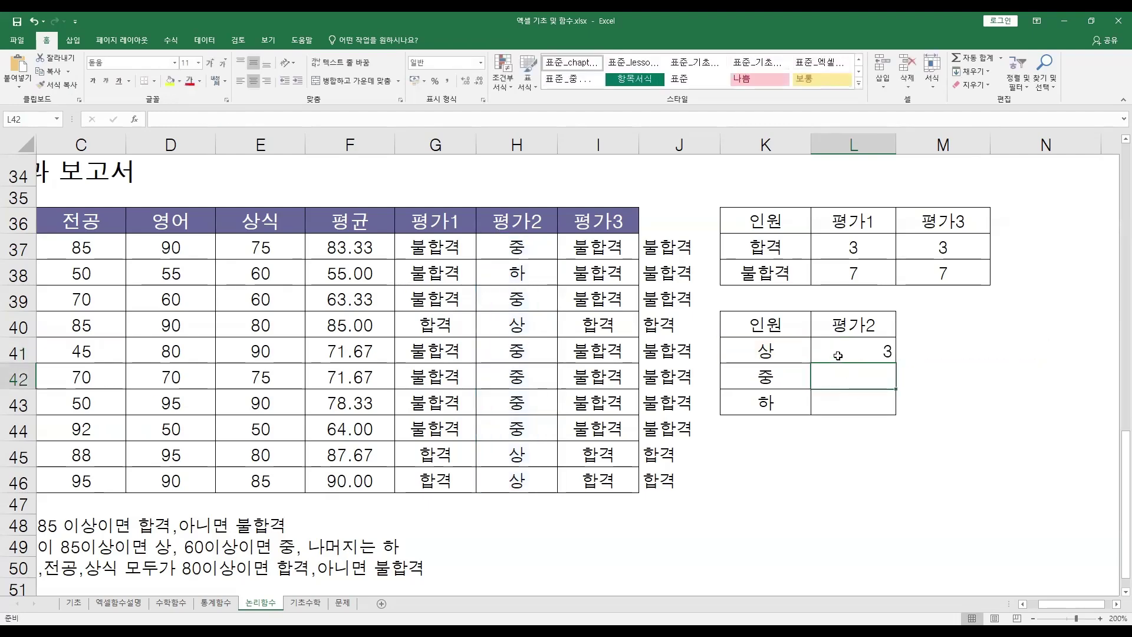
Check the 상 entries in the 평가2 column and copy L41's COUNTIF formula down to L43
{"action": "left_click", "coordinate": [516, 324]}
{"action": "left_click_drag", "start_coordinate": [518, 456], "coordinate": [519, 481]}
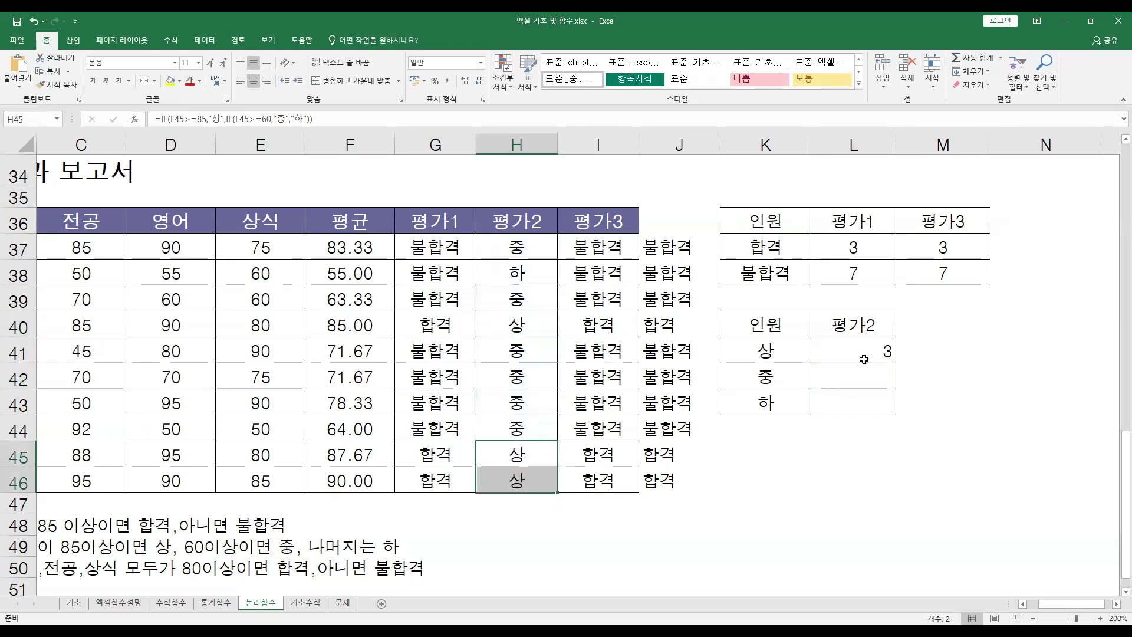
{"action": "left_click", "coordinate": [874, 352]}
{"action": "left_click_drag", "start_coordinate": [892, 366], "coordinate": [890, 406]}
Check the 중 and 하 counts against the matching entries in the report's 평가2 column
{"action": "left_click", "coordinate": [861, 385]}
{"action": "left_click", "coordinate": [871, 376]}
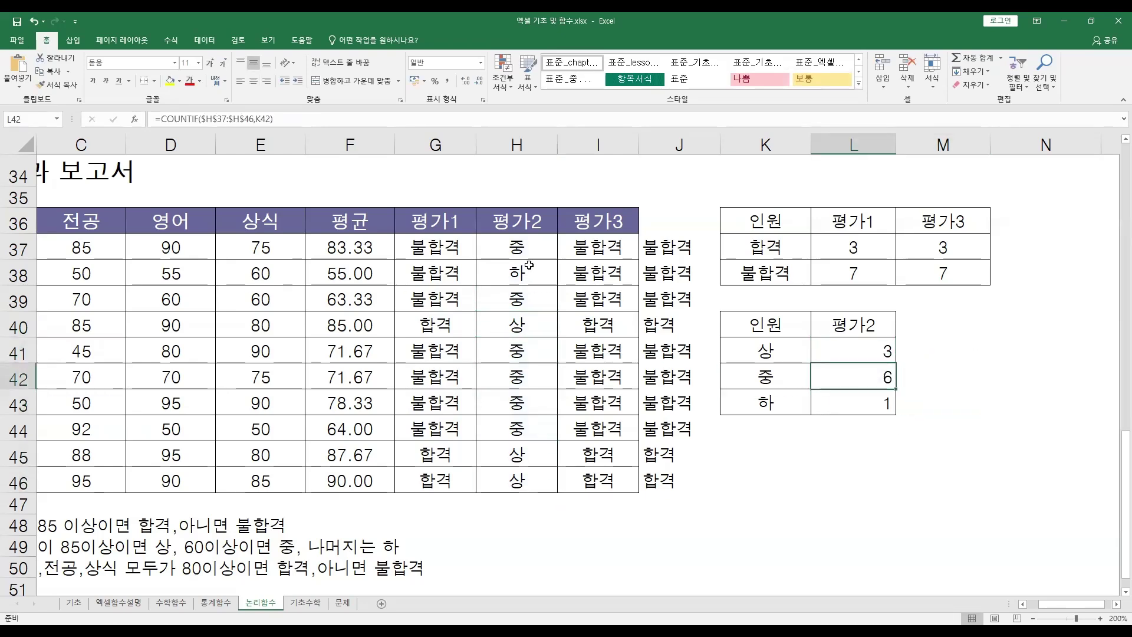
{"action": "left_click", "coordinate": [518, 247]}
{"action": "left_click", "coordinate": [522, 295]}
{"action": "left_click", "coordinate": [522, 353]}
{"action": "left_click", "coordinate": [518, 377]}
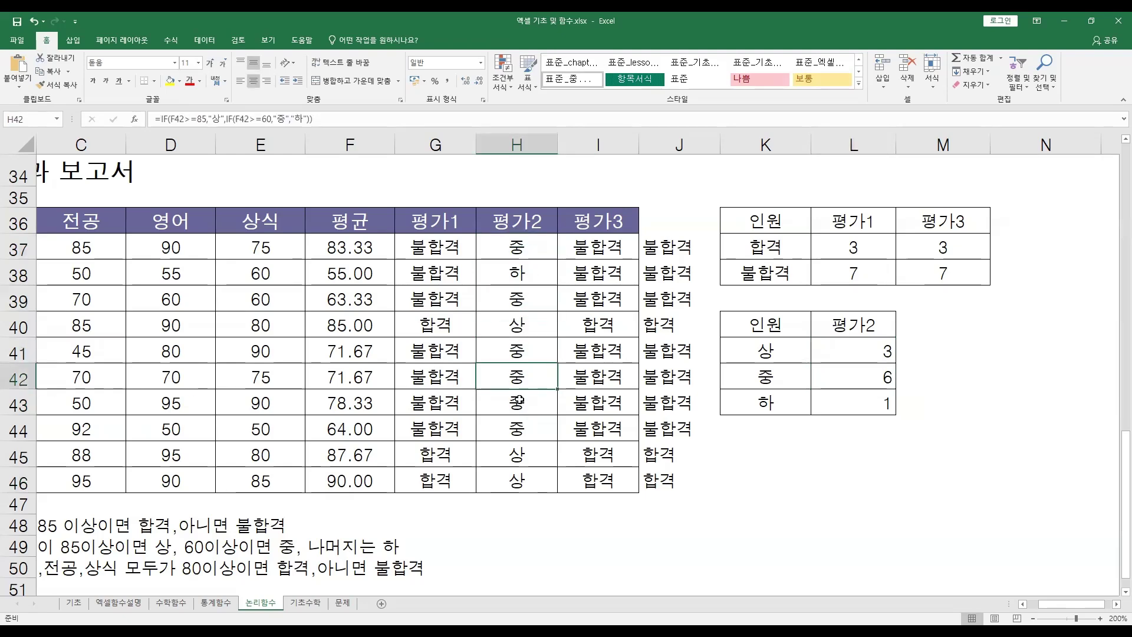
{"action": "left_click", "coordinate": [518, 403]}
{"action": "left_click", "coordinate": [519, 429]}
{"action": "left_click", "coordinate": [861, 403]}
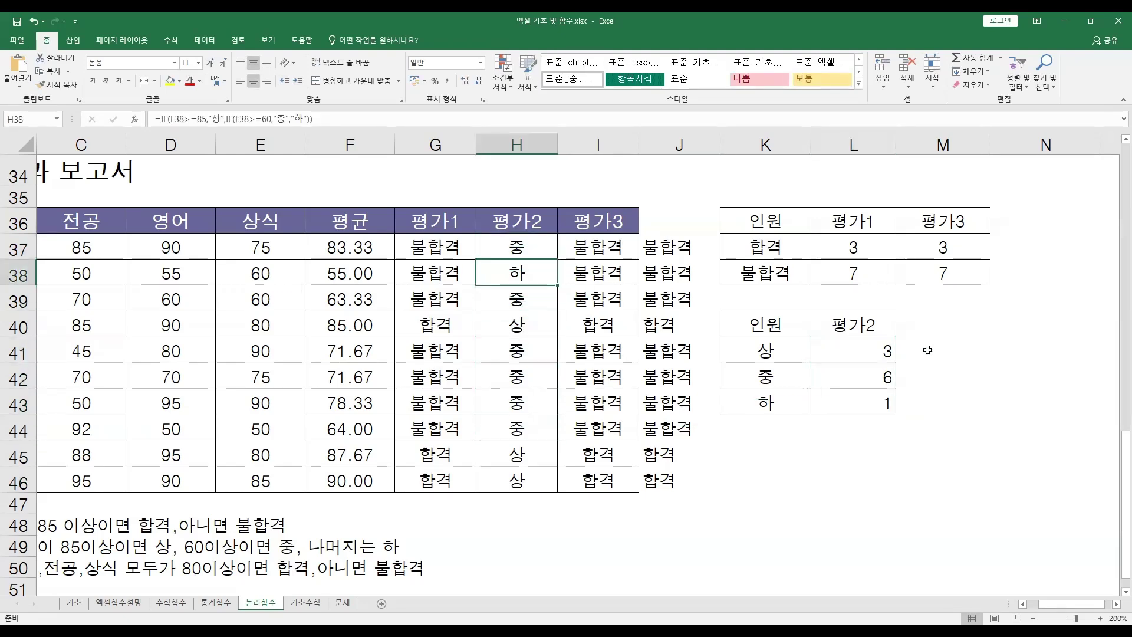
Center the 평가2 counts in L41:L43
{"action": "left_click_drag", "start_coordinate": [871, 350], "coordinate": [871, 403]}
{"action": "left_click", "coordinate": [252, 81]}
{"action": "left_click", "coordinate": [943, 324]}
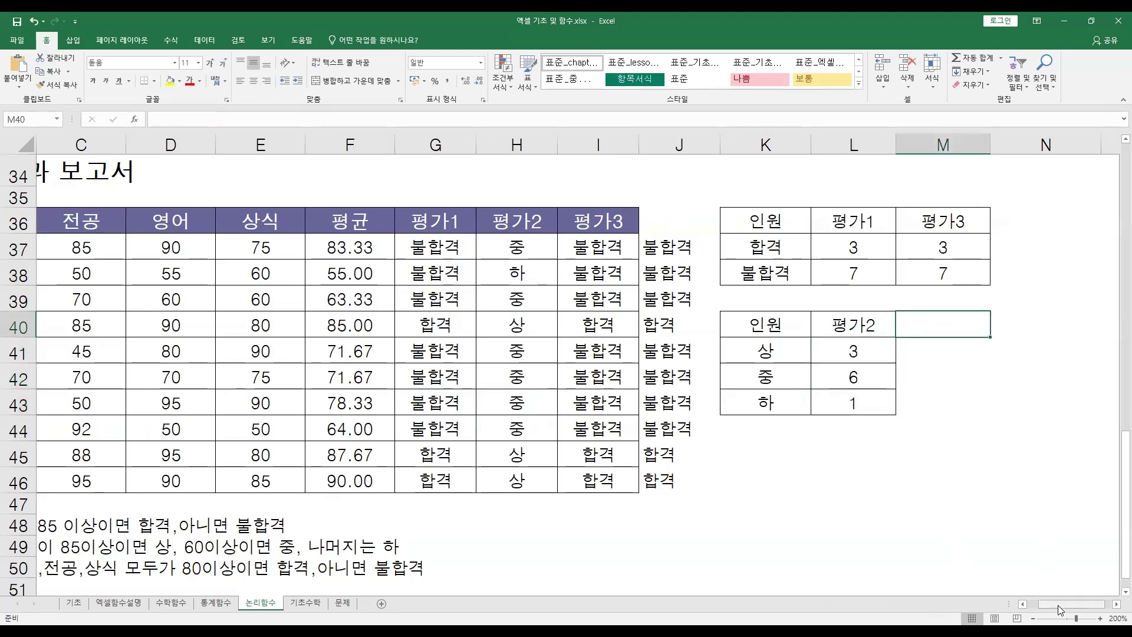
{"action": "left_click_drag", "start_coordinate": [1059, 609], "coordinate": [1042, 603]}
{"action": "left_click", "coordinate": [1002, 454]}
{"action": "left_click", "coordinate": [900, 460]}
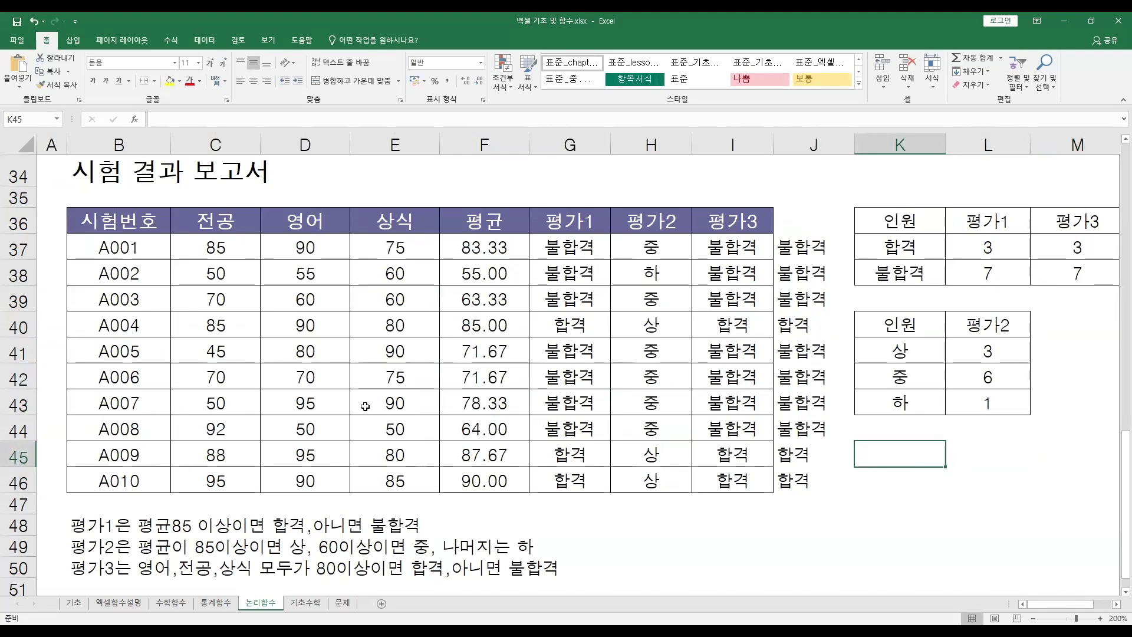
{"action": "scroll", "coordinate": [372, 401], "scroll_direction": "up", "scroll_amount": 1}
{"action": "left_click", "coordinate": [280, 189]}
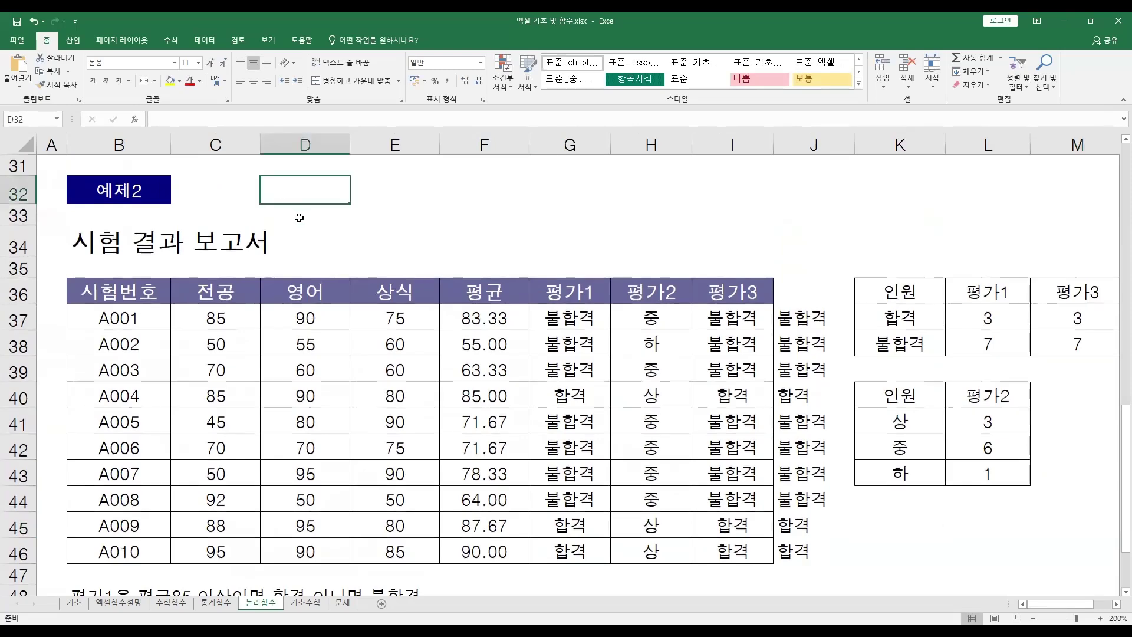
{"action": "scroll", "coordinate": [299, 218], "scroll_direction": "up", "scroll_amount": 1}
{"action": "scroll", "coordinate": [321, 235], "scroll_direction": "up", "scroll_amount": 1}
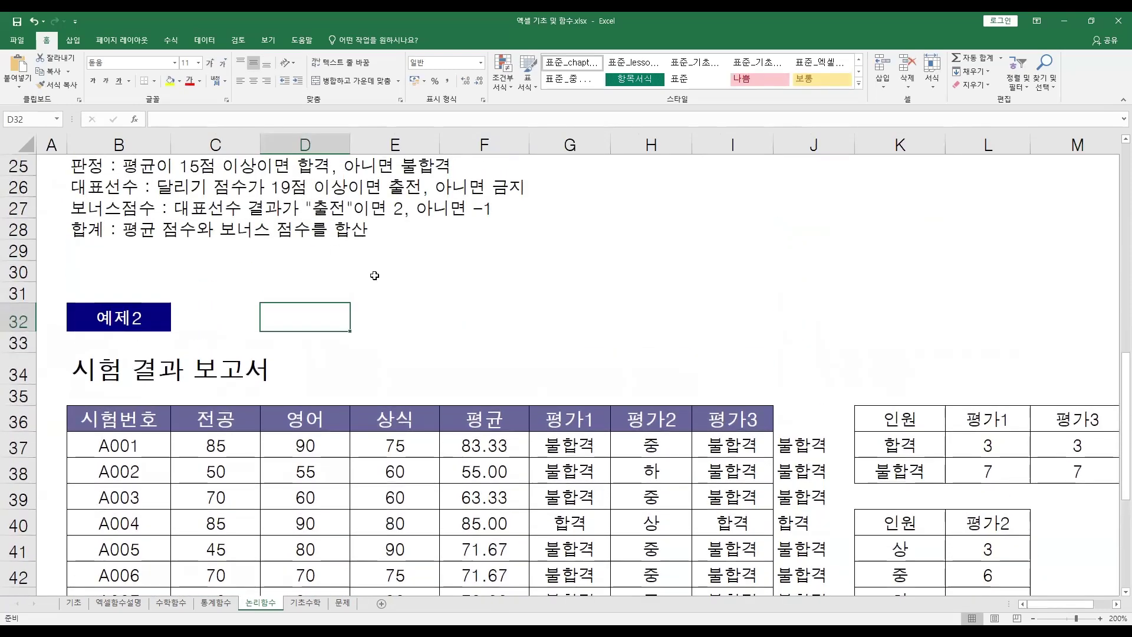
Review the 예제1 fitness results table and the 예제2 exam result report on the 논리함수 sheet
{"action": "scroll", "coordinate": [374, 276], "scroll_direction": "up", "scroll_amount": 4}
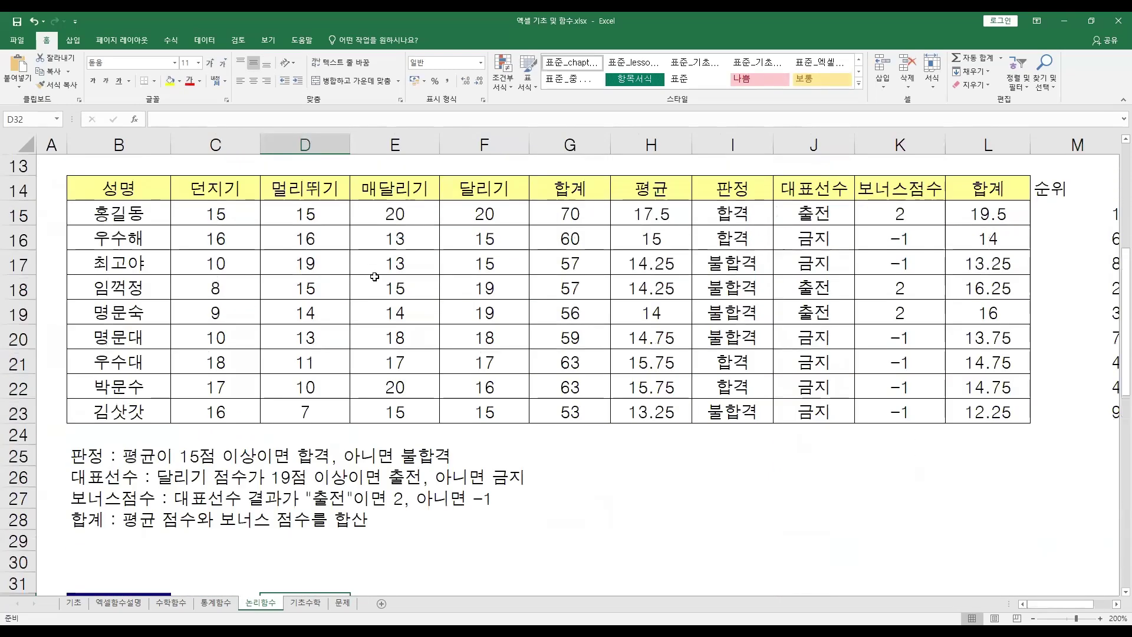
{"action": "scroll", "coordinate": [437, 141], "scroll_direction": "up", "scroll_amount": 2}
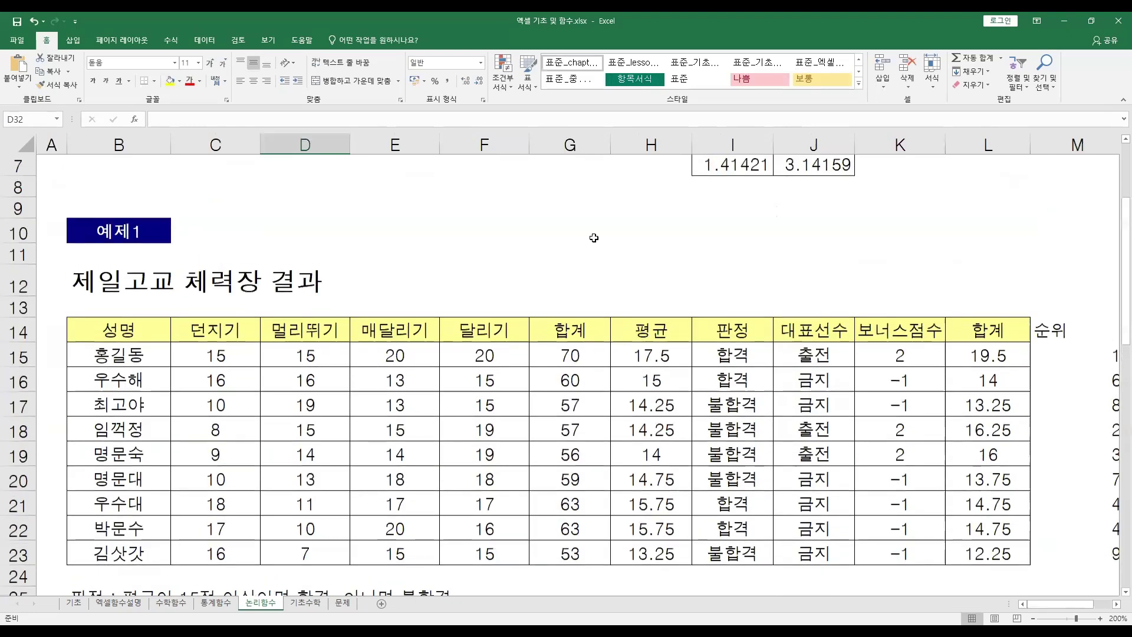
{"action": "left_click", "coordinate": [412, 230]}
{"action": "scroll", "coordinate": [442, 227], "scroll_direction": "down", "scroll_amount": 7}
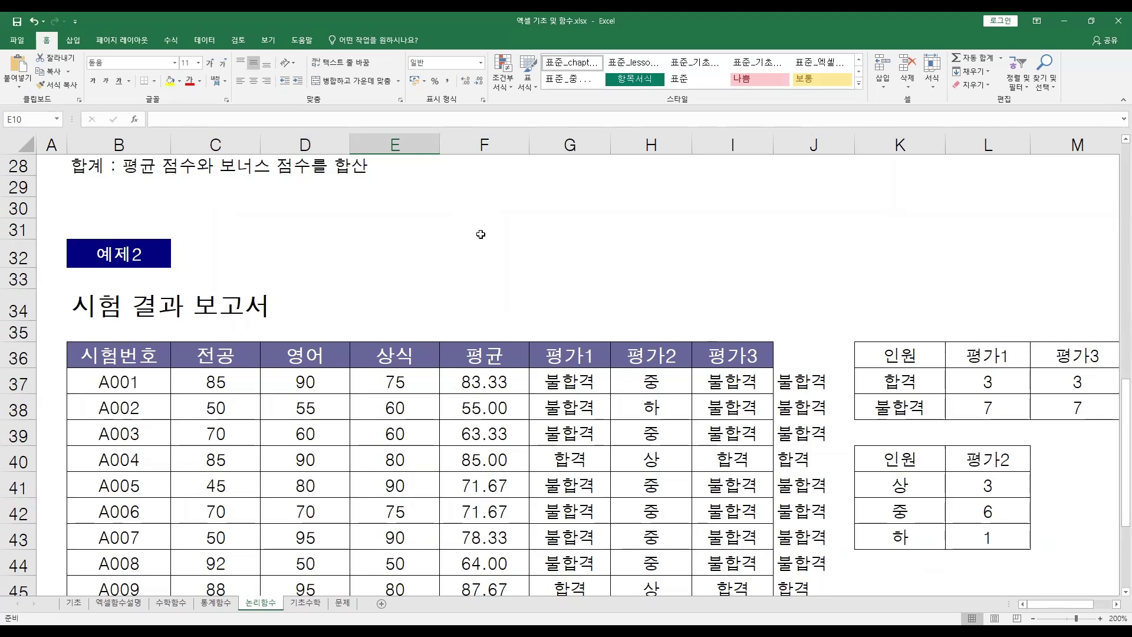
{"action": "scroll", "coordinate": [480, 234], "scroll_direction": "down", "scroll_amount": 3}
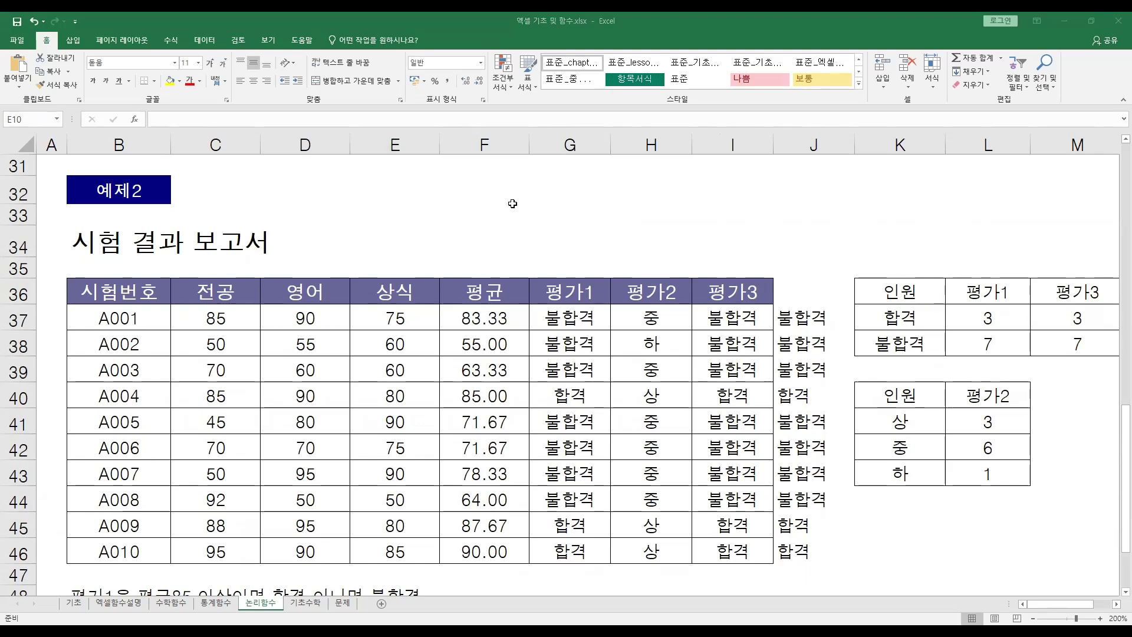
Switch to the 기초수학 sheet and examine the 예제1 problem statement in B5 and its function y = e^x
{"action": "key", "text": "ctrl+Page_Down"}
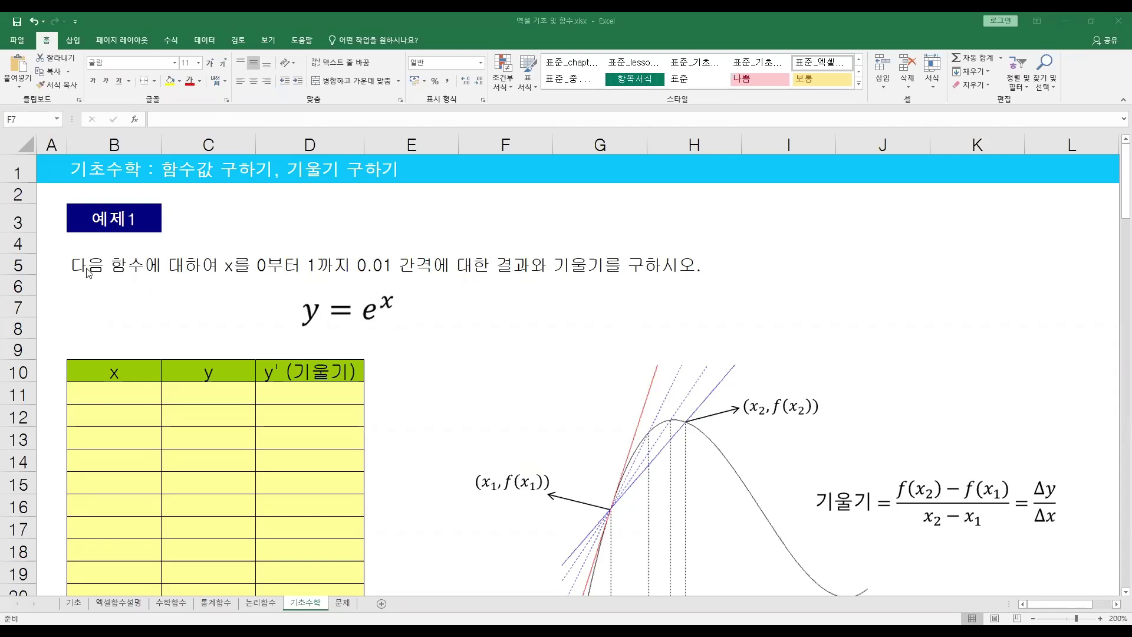
{"action": "left_click", "coordinate": [103, 284]}
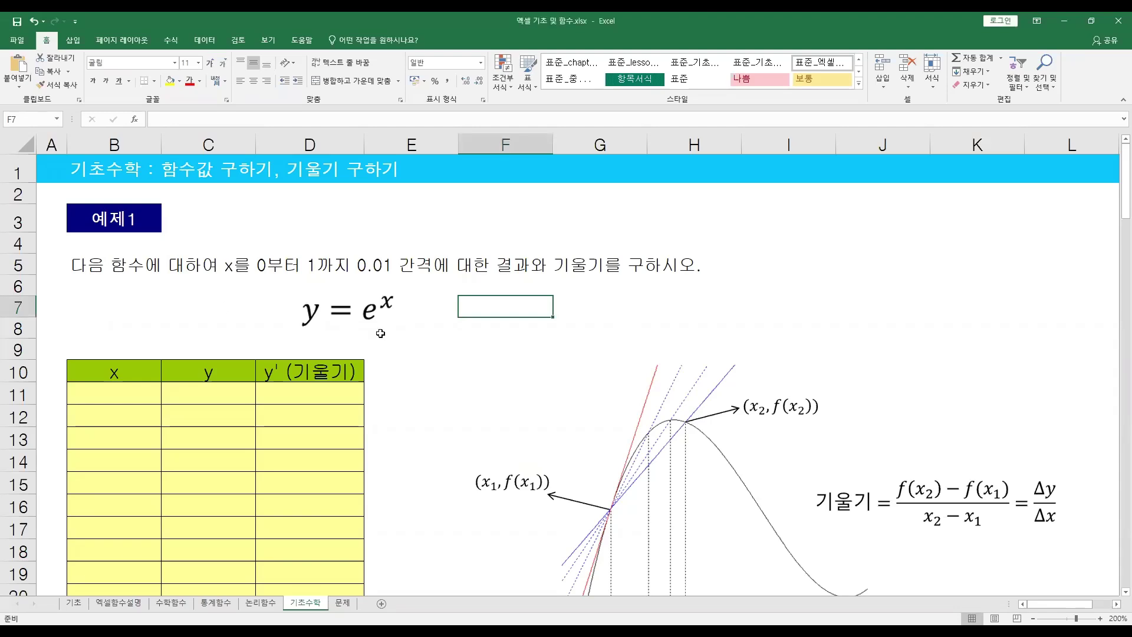
{"action": "left_click", "coordinate": [373, 318]}
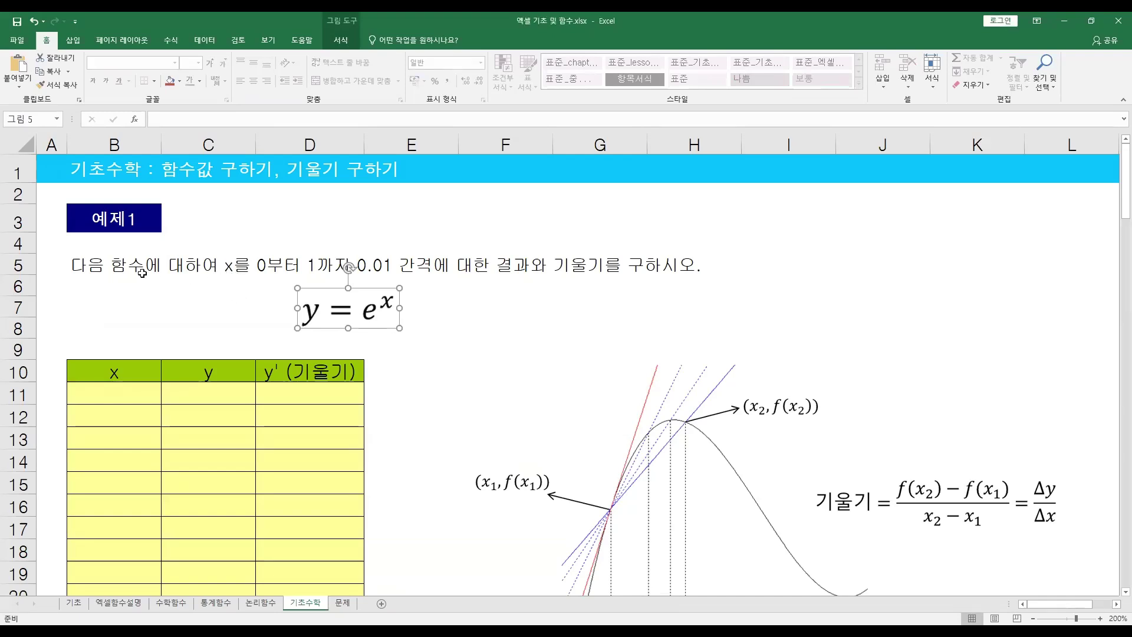
{"action": "left_click", "coordinate": [115, 271]}
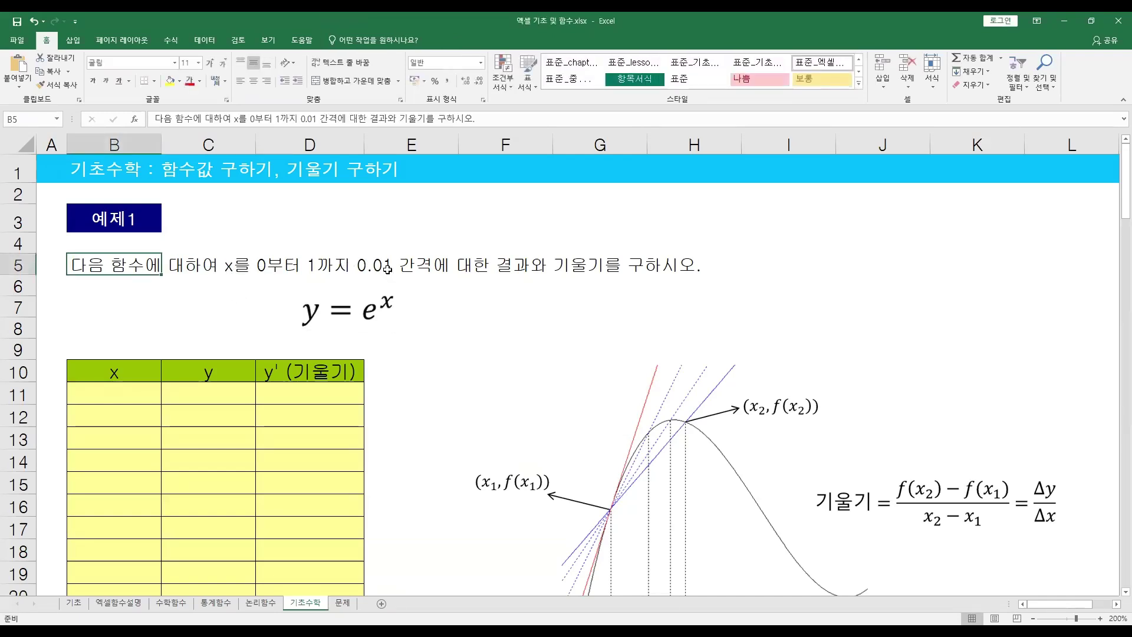